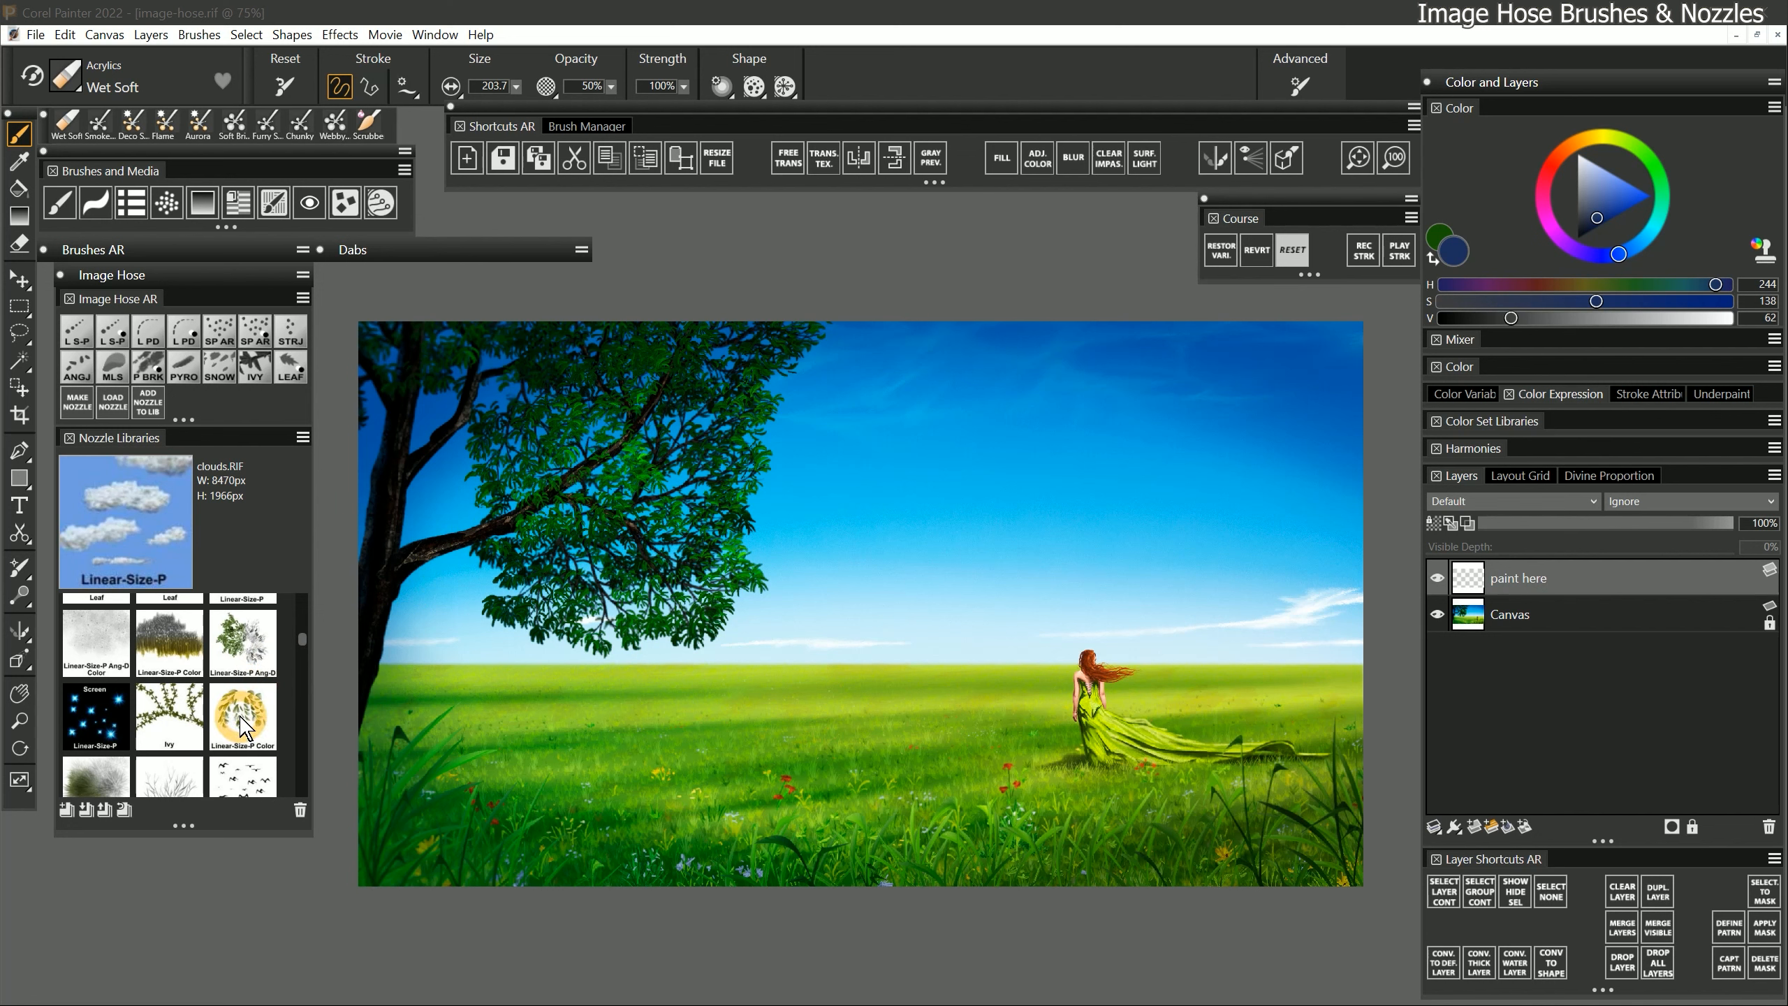
Load the leaf-clumps nozzle and paint a short test stroke in the sky beside the tree's foliage
left_click(243, 725)
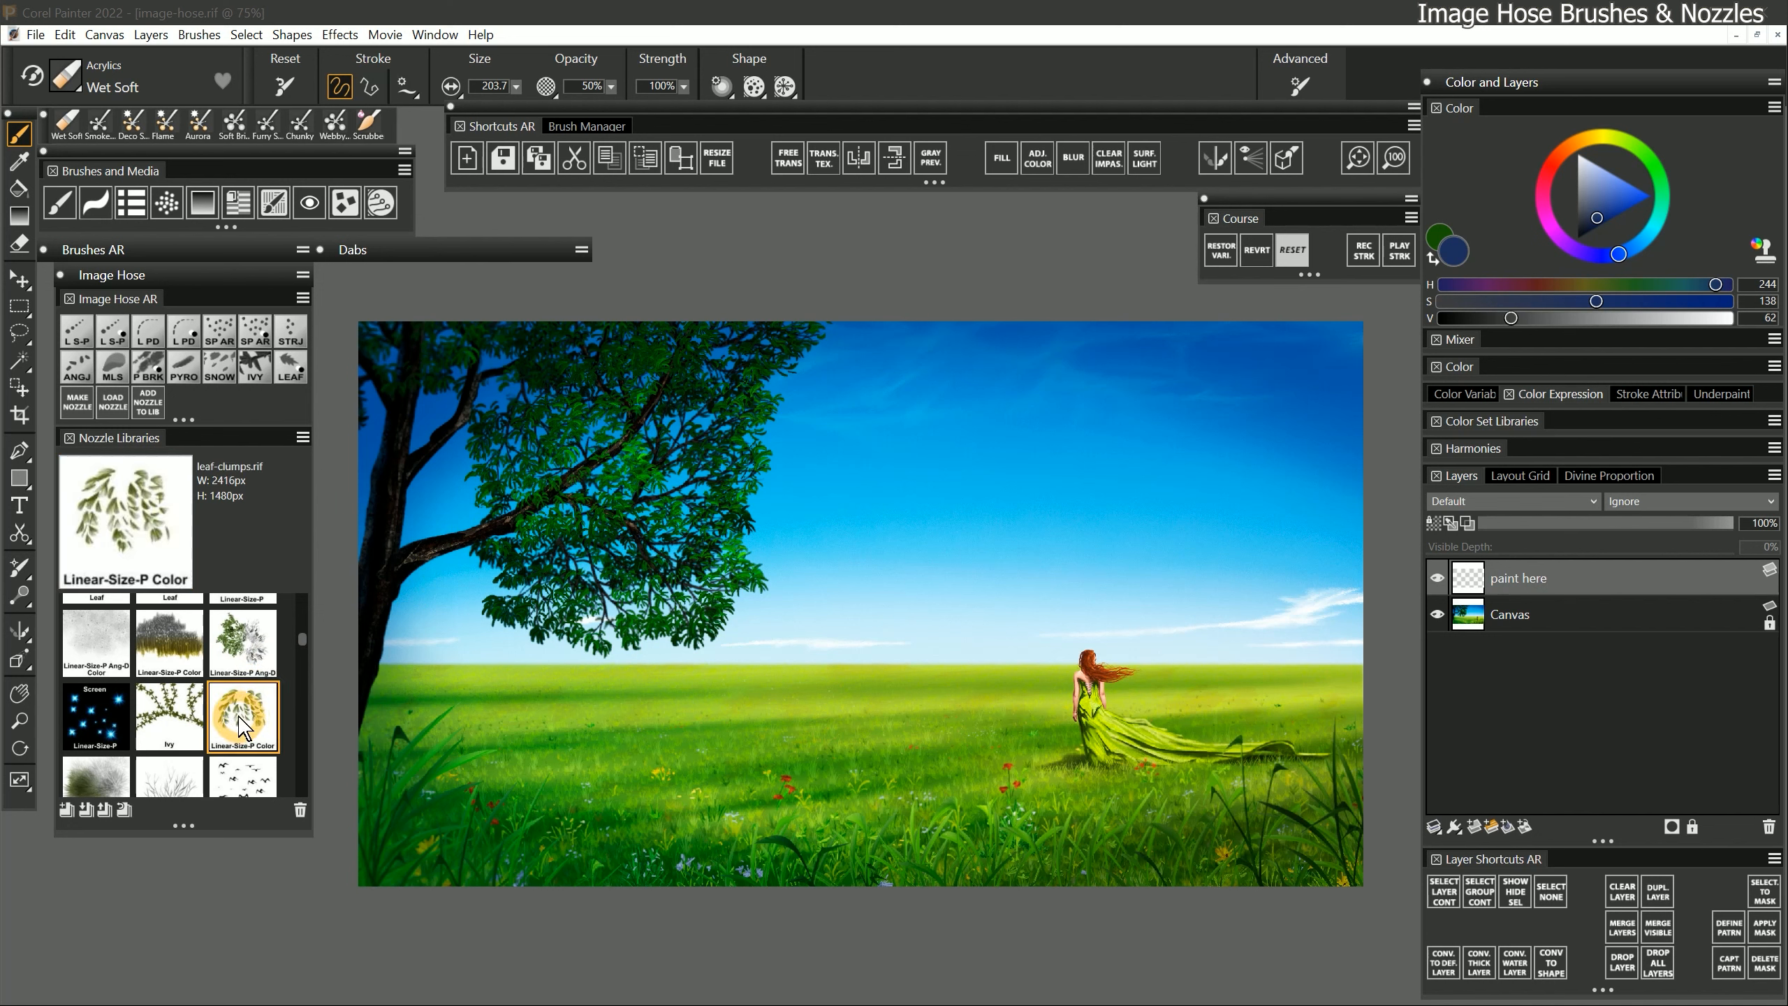
mouse_move(810, 531)
left_mouse_down()
mouse_move(832, 572)
mouse_move(813, 509)
mouse_move(852, 519)
mouse_move(868, 555)
mouse_move(839, 547)
mouse_move(834, 512)
mouse_move(867, 532)
mouse_move(864, 559)
mouse_move(811, 581)
mouse_move(800, 624)
mouse_move(930, 607)
left_mouse_up()
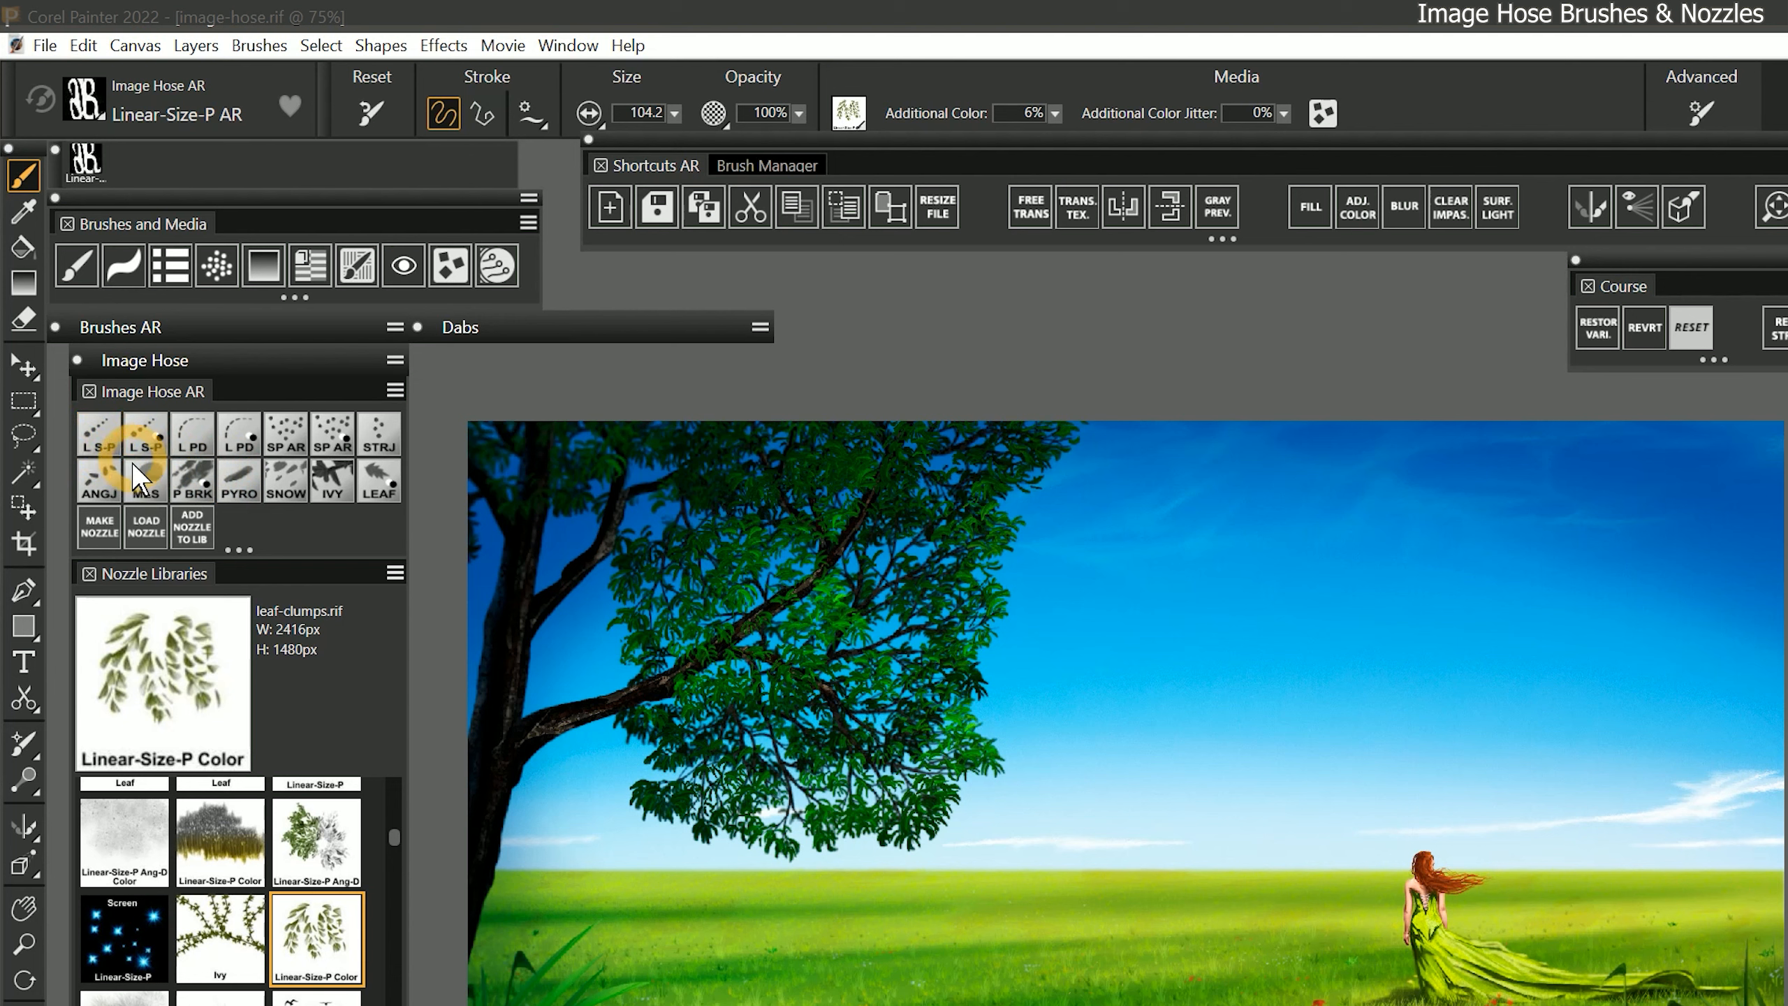
Look through the Image Hose AR category and its brush variants in the AR Brushes 2022 library
left_click(567, 47)
mouse_move(658, 279)
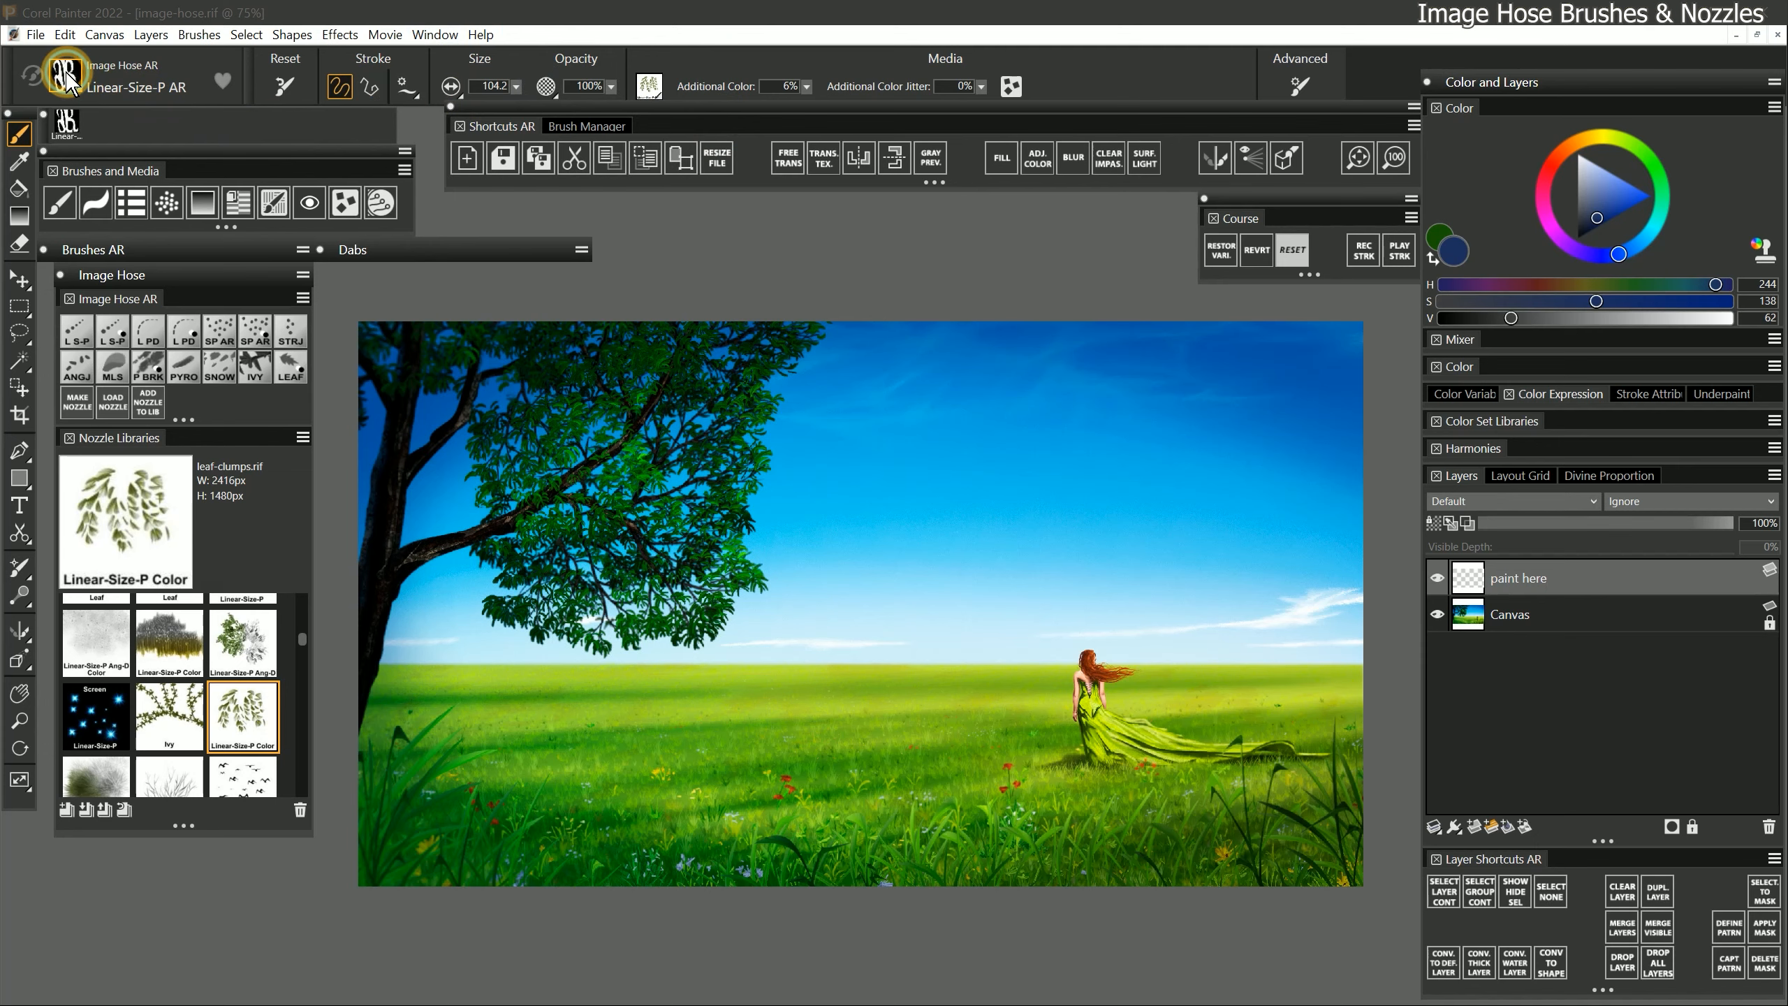
left_click(84, 98)
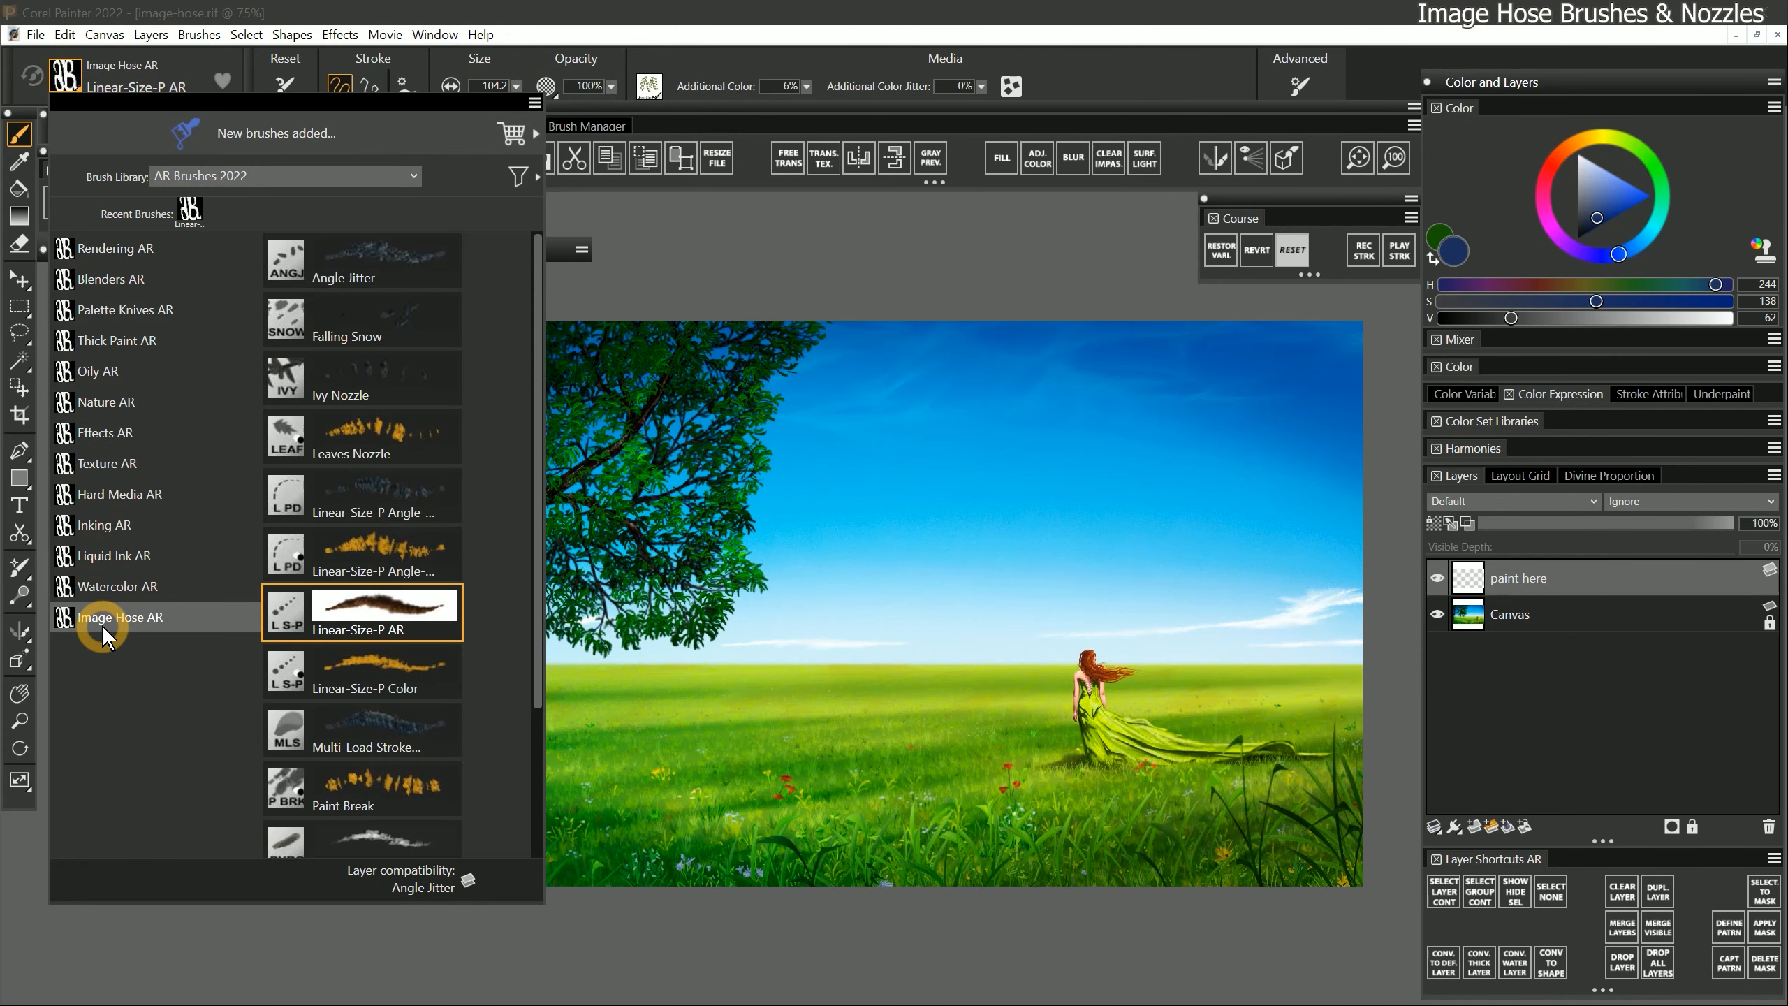
left_click(226, 176)
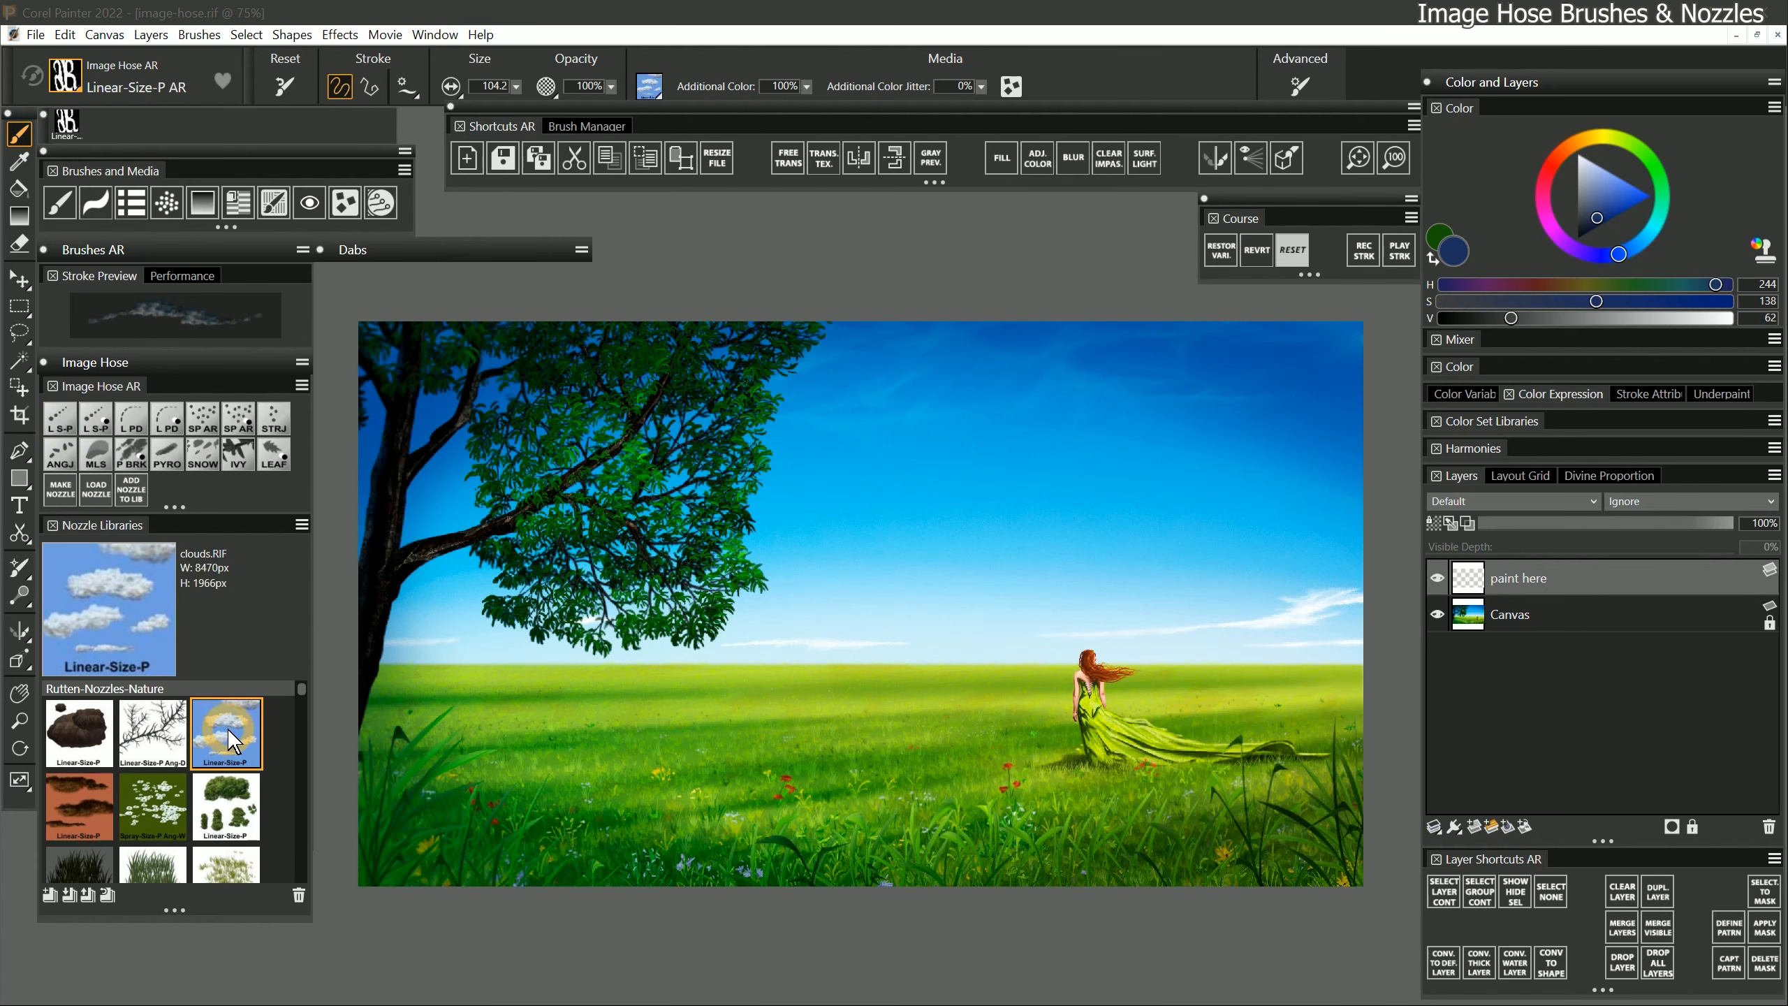
Paint rows of clouds across the sky with the clouds nozzle on the "paint here" layer
left_click_drag(851, 417, 1266, 423)
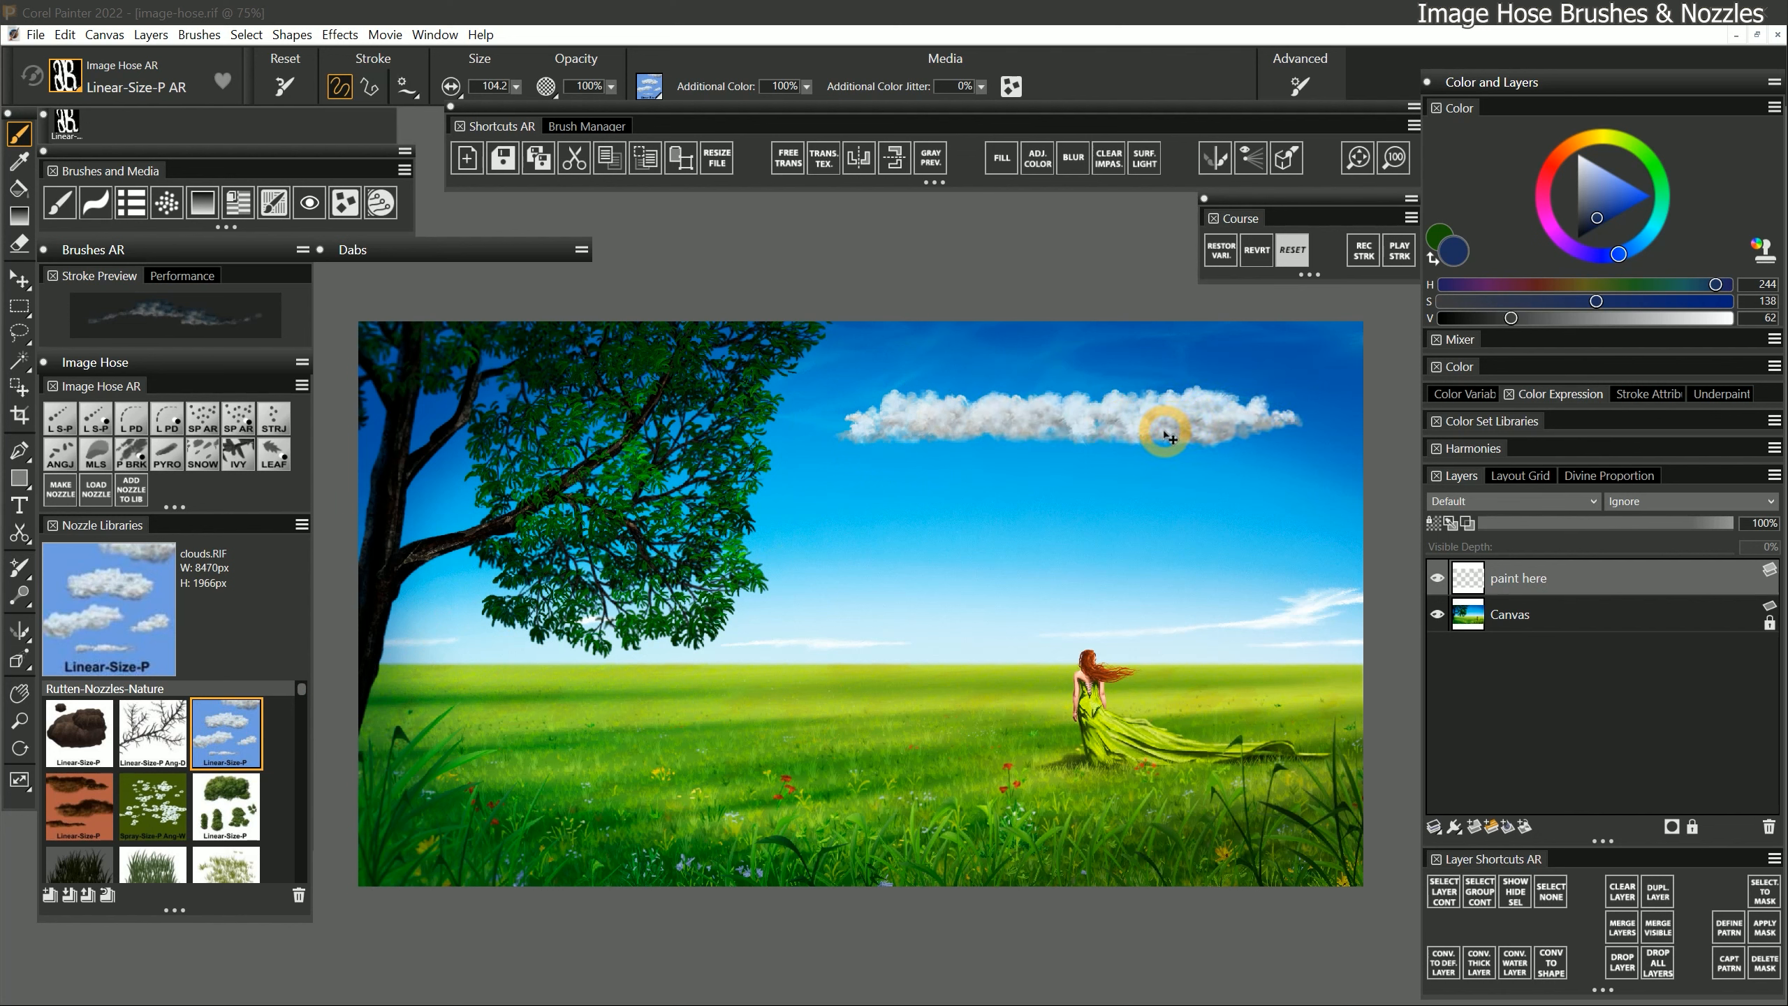
mouse_move(894, 487)
left_mouse_down()
mouse_move(810, 502)
mouse_move(905, 499)
mouse_move(921, 517)
mouse_move(950, 497)
mouse_move(925, 484)
mouse_move(822, 515)
mouse_move(1239, 499)
mouse_move(1320, 461)
left_mouse_up()
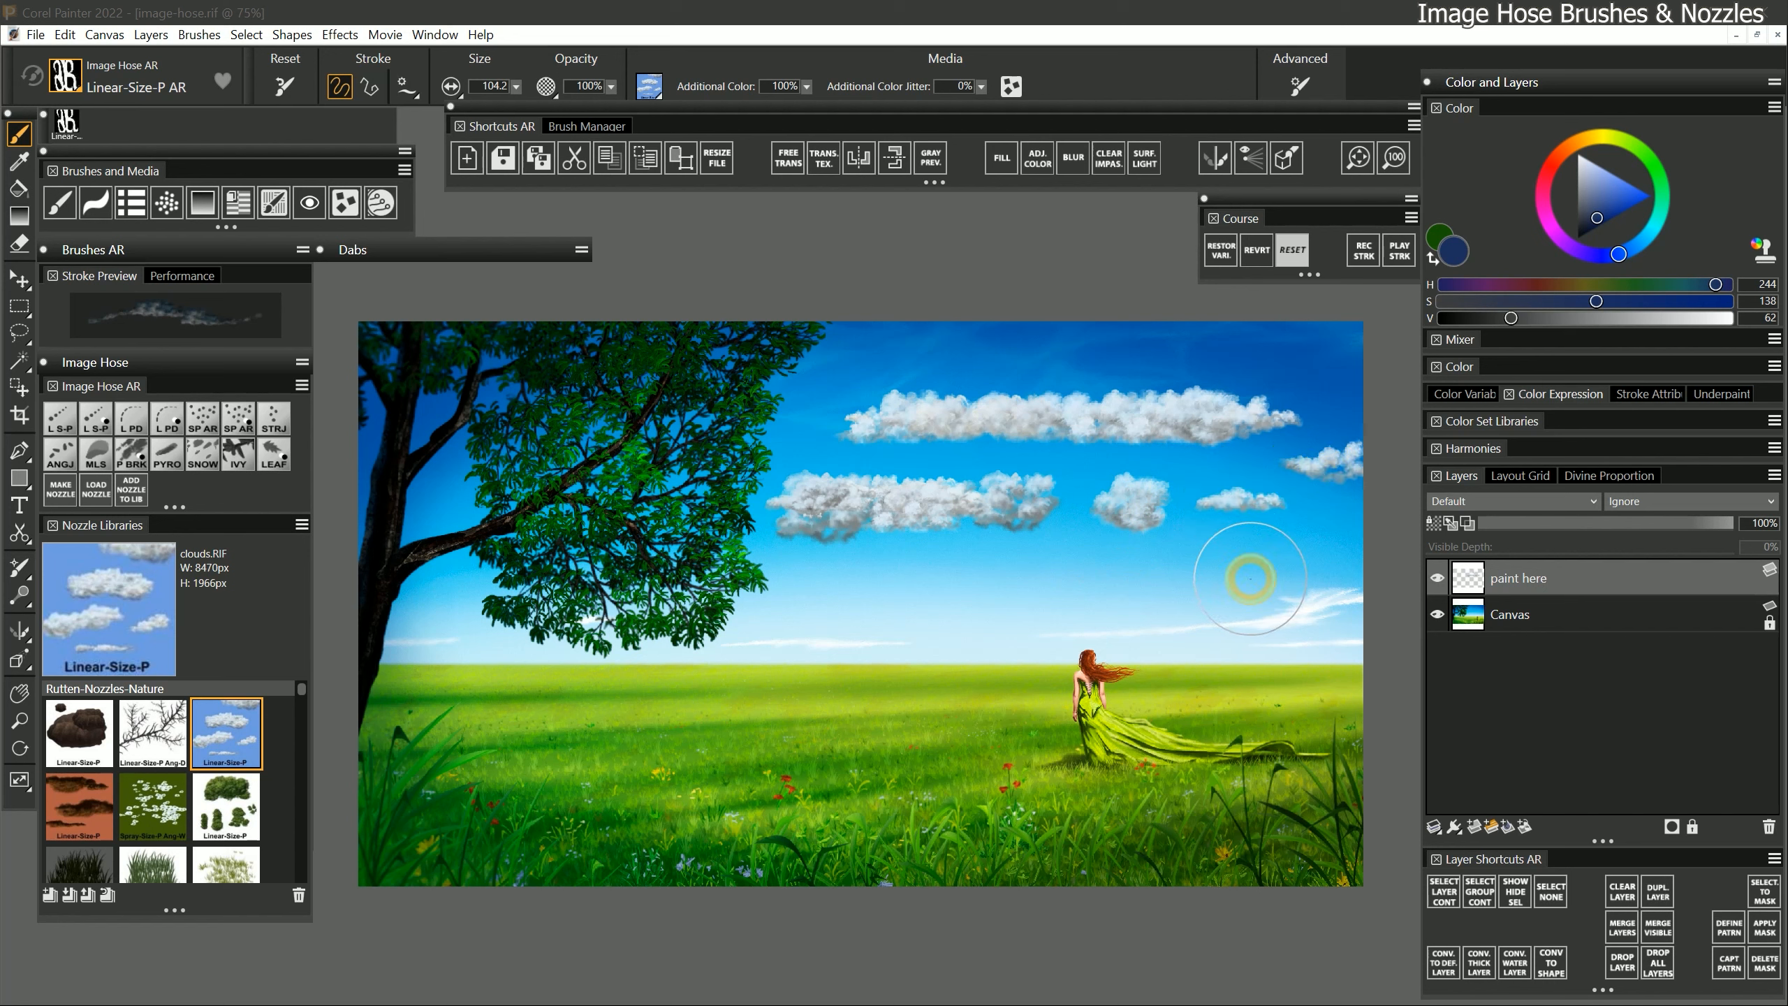
left_click_drag(1250, 579, 1219, 584)
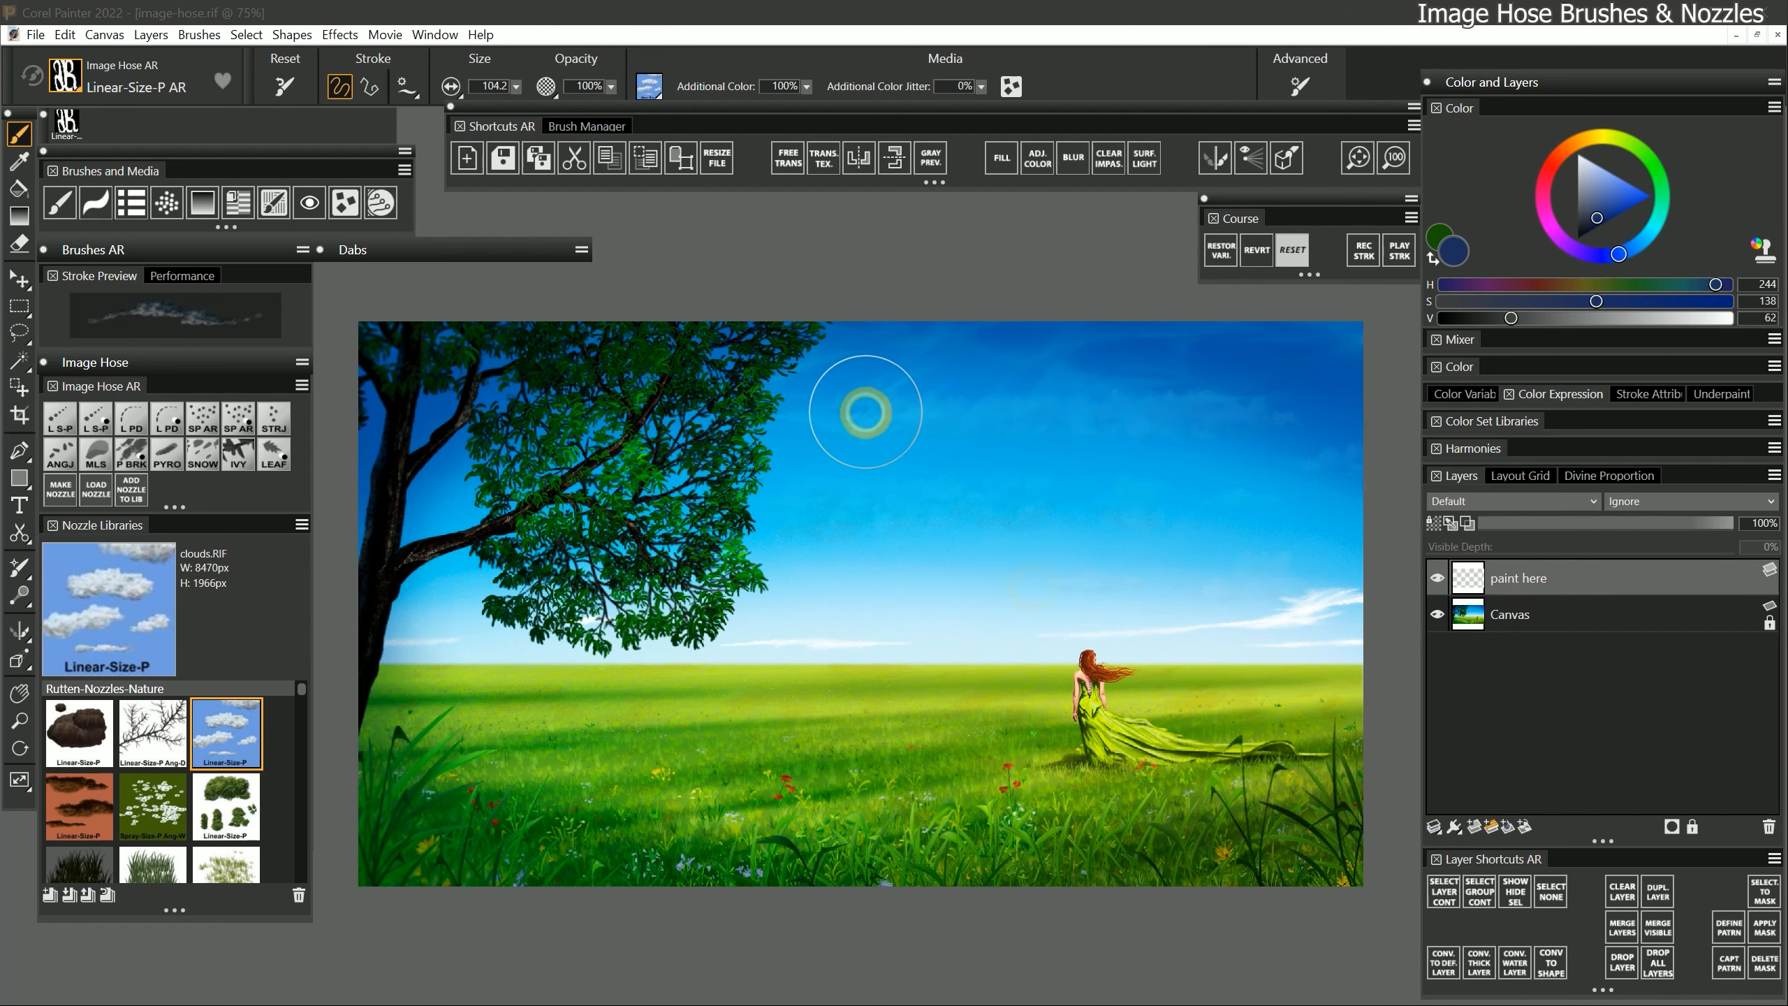
Paint separate small cloud puffs in the open sky, varying the pen pressure between strokes
left_click_drag(870, 411, 979, 411)
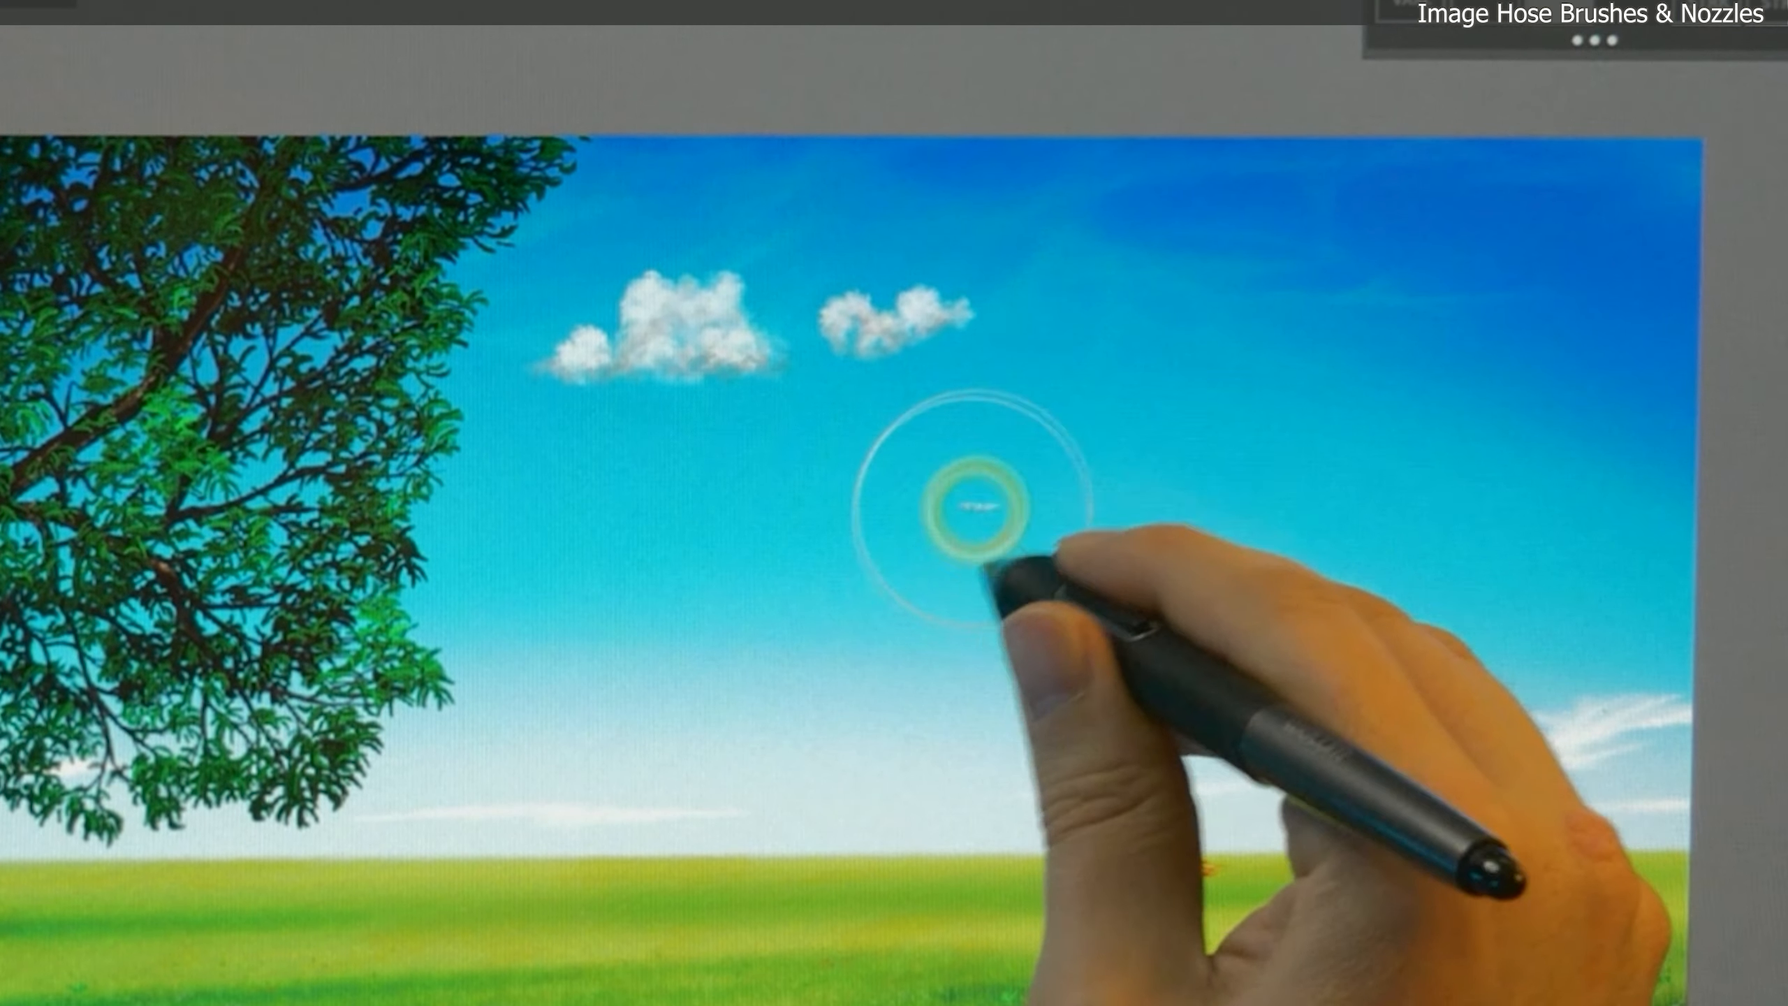
mouse_move(1017, 507)
left_mouse_down()
mouse_move(1132, 459)
mouse_move(1160, 462)
mouse_move(1094, 574)
mouse_move(1151, 585)
mouse_move(1192, 512)
mouse_move(1226, 534)
mouse_move(1233, 584)
mouse_move(1251, 504)
mouse_move(1222, 552)
left_mouse_up()
left_click_drag(778, 571, 698, 579)
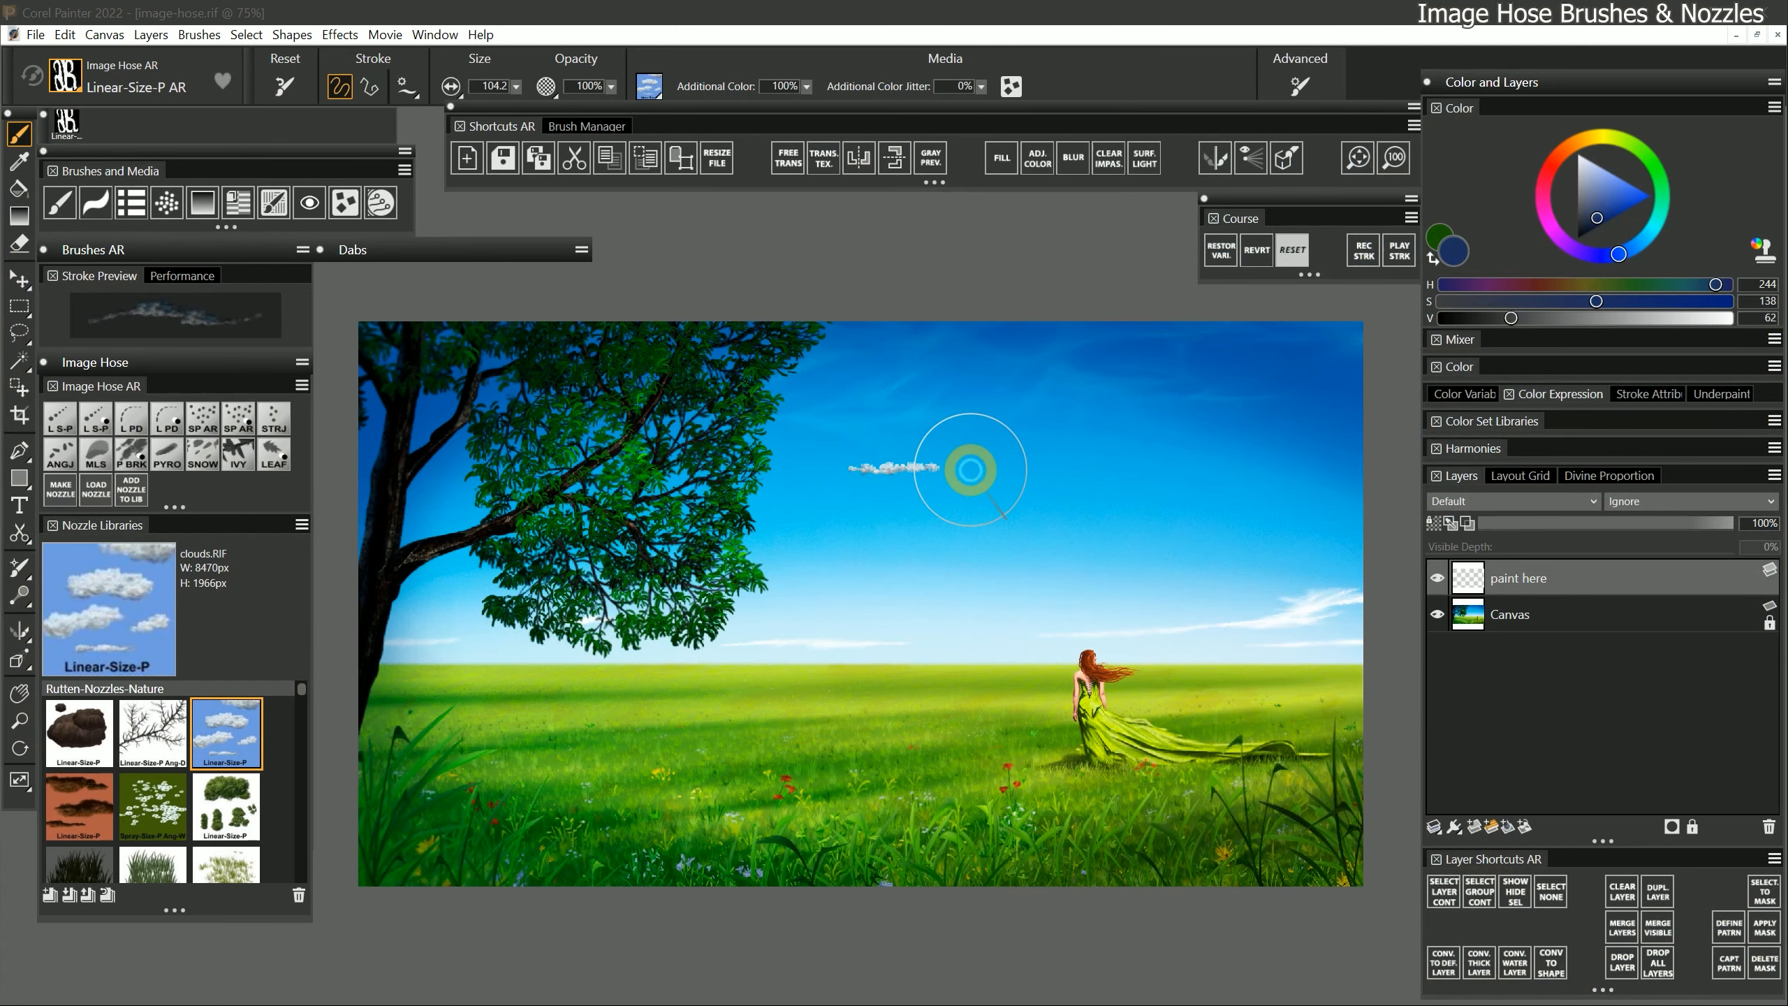
Paint thin cloud wisps and fuller clouds over the sky, enlarging the brush to 158.5
mouse_move(970, 470)
left_mouse_down()
mouse_move(1037, 472)
mouse_move(990, 500)
mouse_move(886, 512)
mouse_move(1096, 525)
left_mouse_up()
mouse_move(1084, 389)
left_mouse_down()
mouse_move(1232, 389)
mouse_move(869, 401)
left_mouse_up()
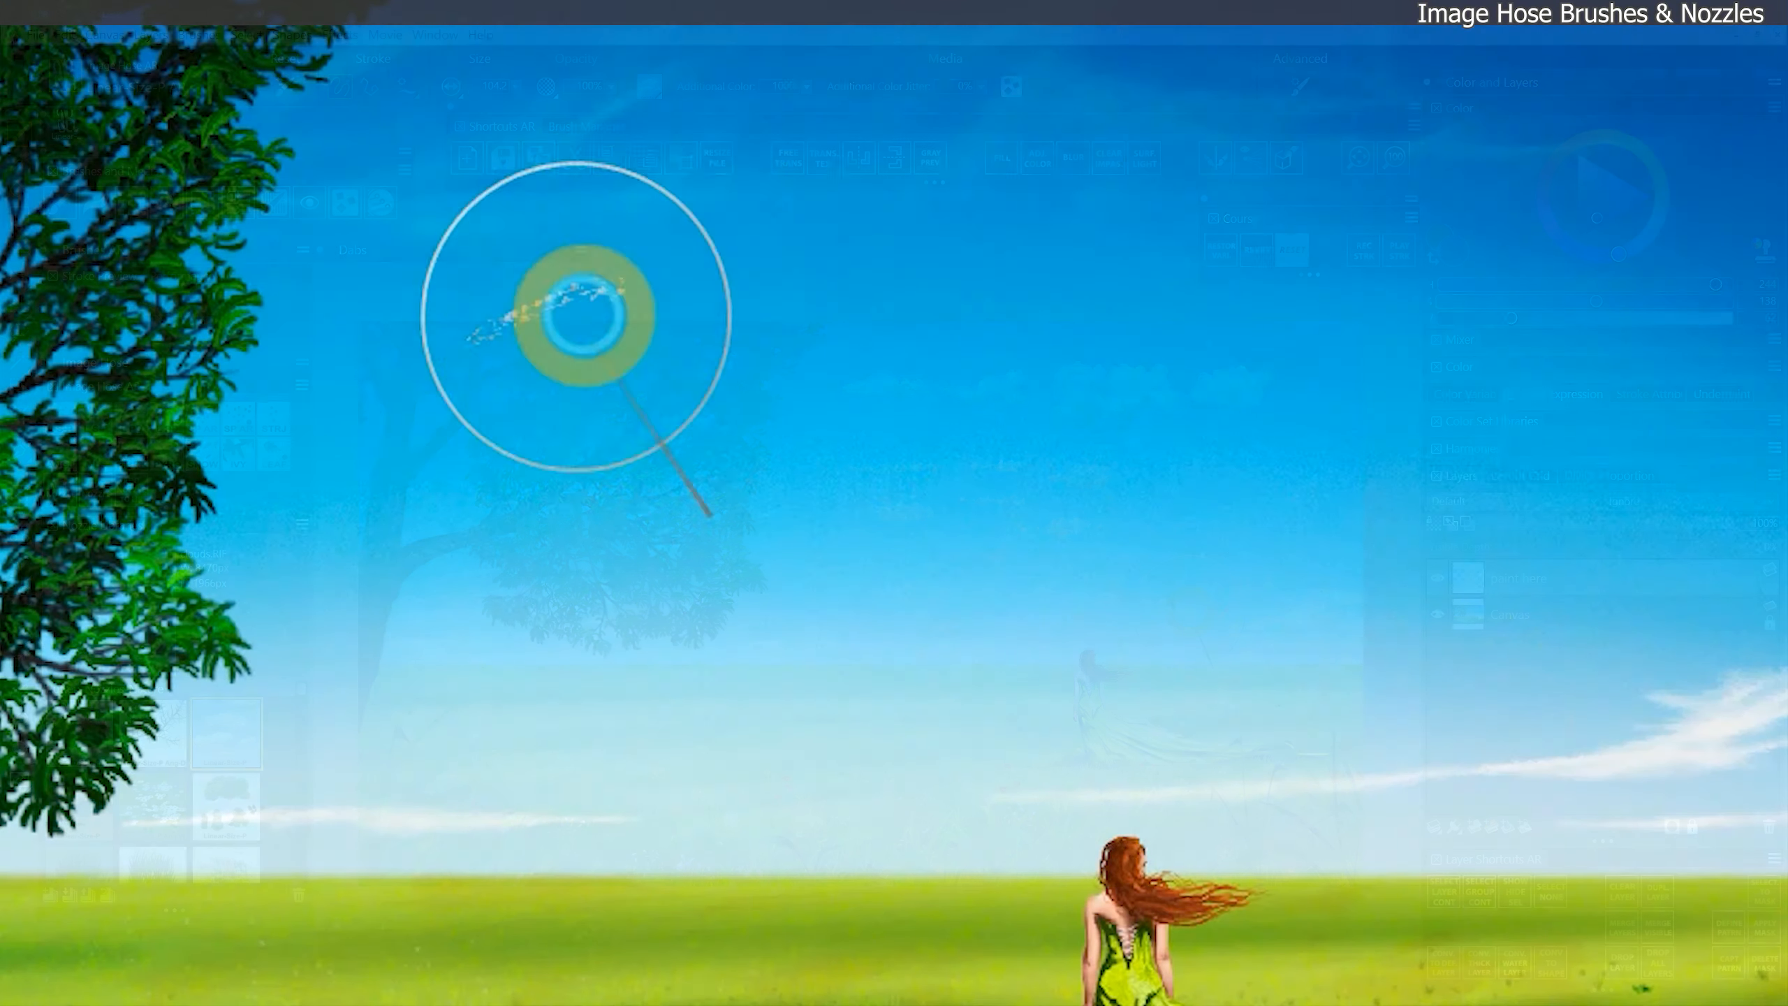
mouse_move(578, 312)
left_mouse_down()
mouse_move(526, 420)
mouse_move(615, 391)
mouse_move(618, 429)
mouse_move(647, 423)
mouse_move(721, 481)
mouse_move(967, 383)
mouse_move(945, 451)
mouse_move(974, 511)
mouse_move(1151, 403)
mouse_move(1289, 561)
left_mouse_up()
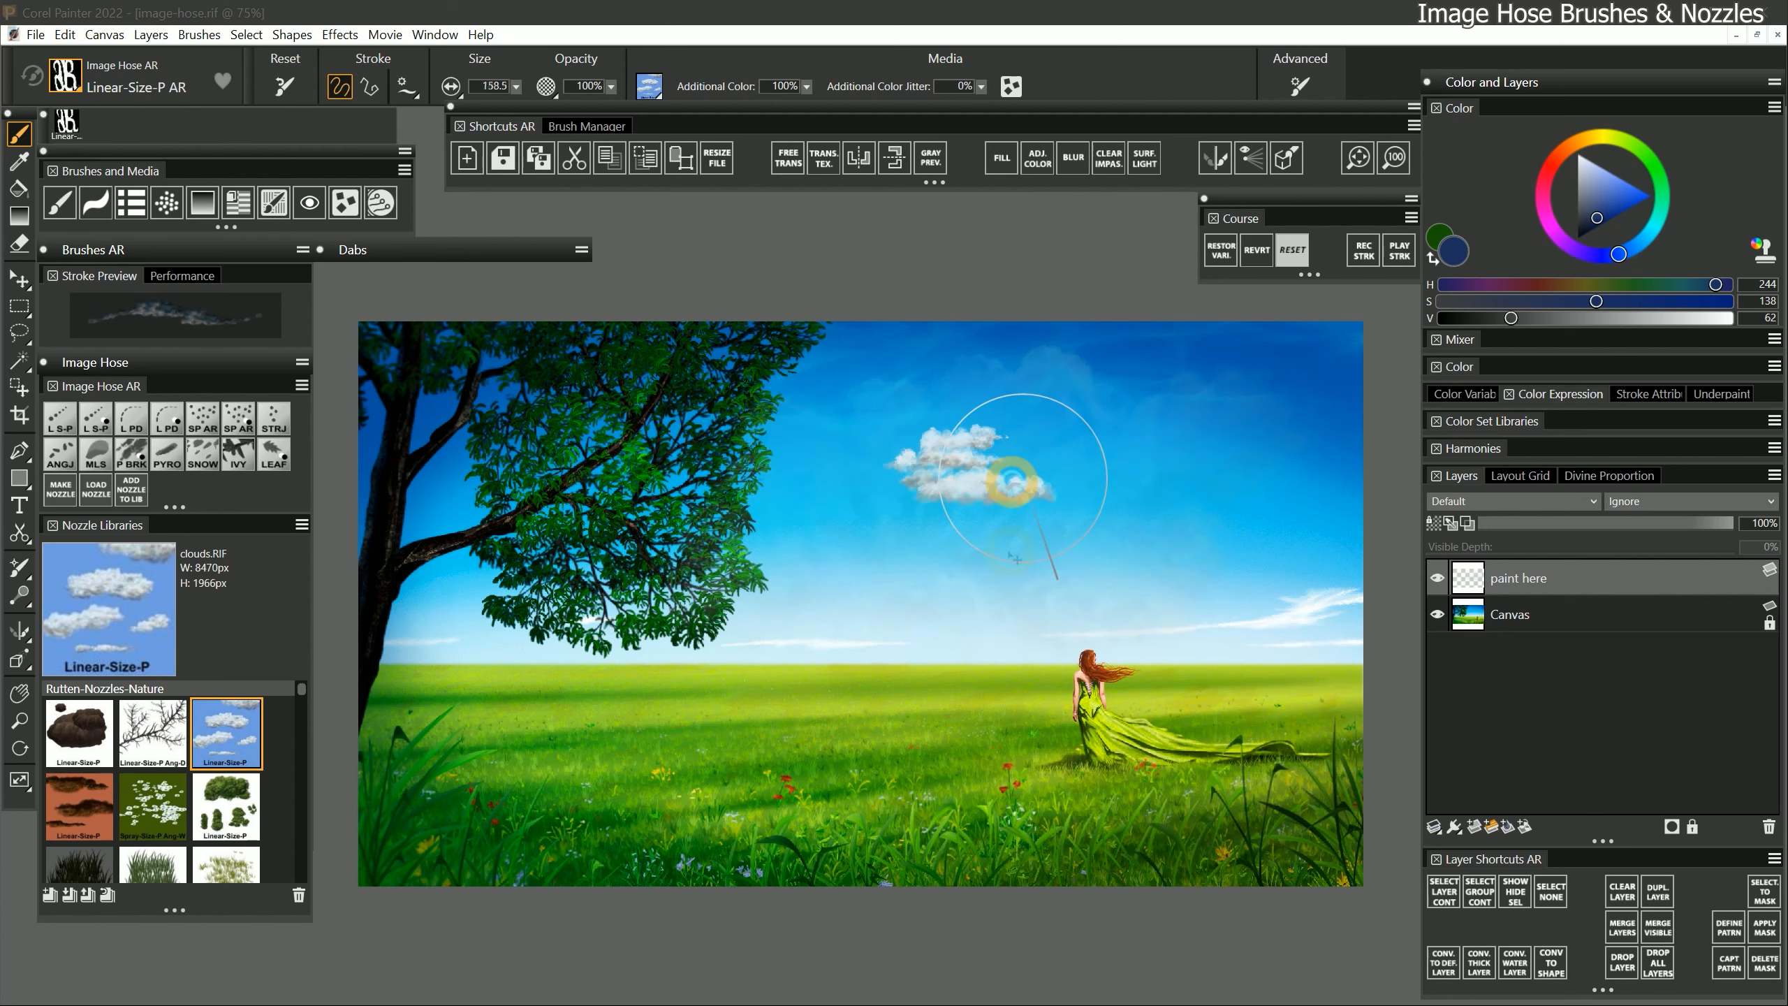
mouse_move(999, 394)
left_mouse_down()
mouse_move(898, 467)
mouse_move(1269, 486)
mouse_move(1281, 505)
left_mouse_up()
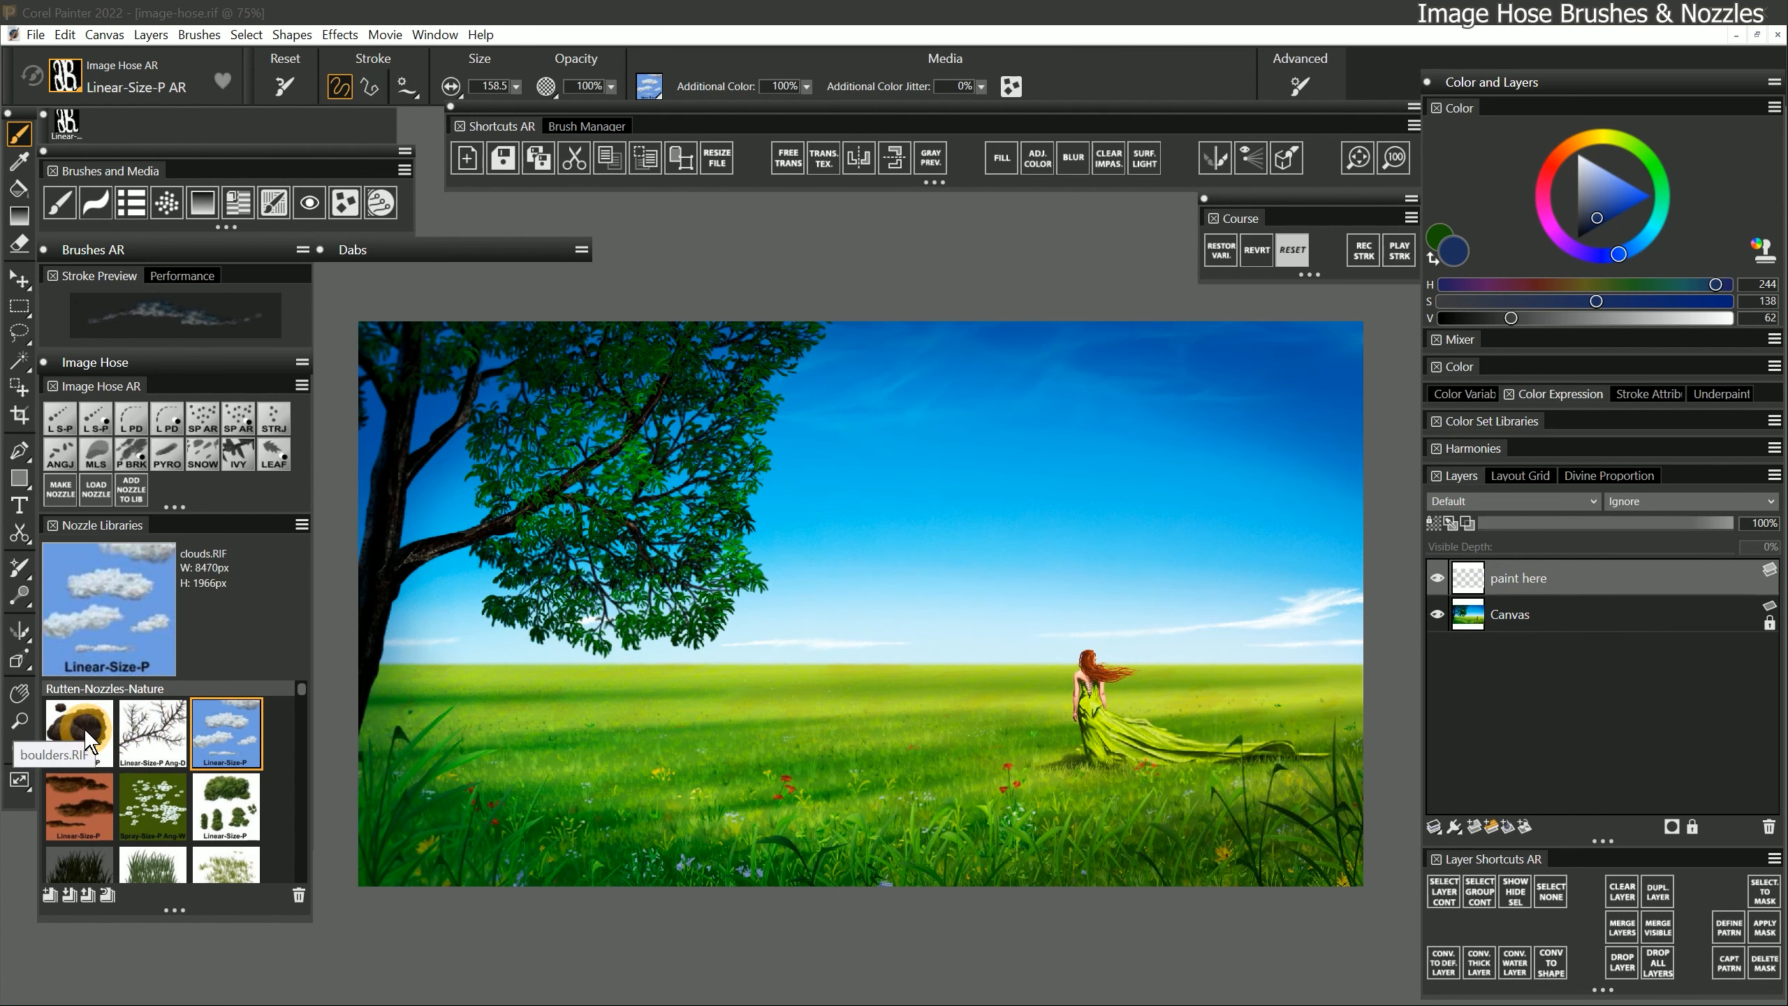
Load the boulders nozzle and paint test strokes of boulders across the meadow and vertically into the sky
left_click(84, 727)
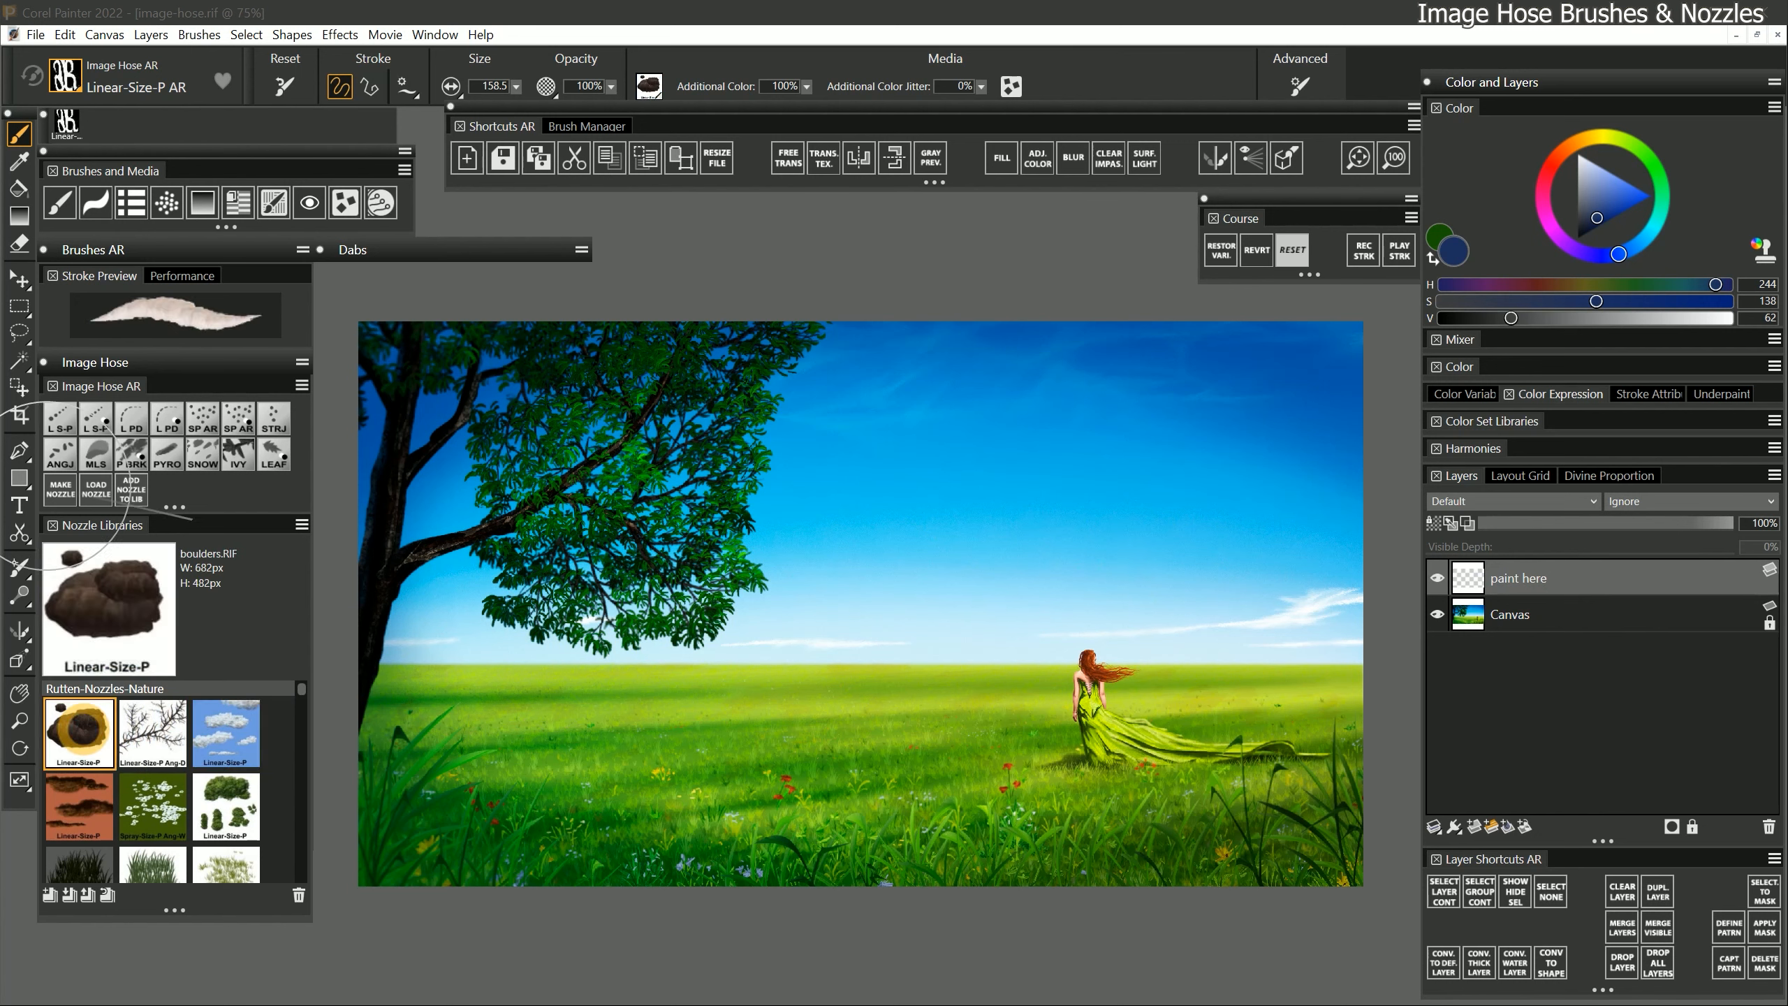
mouse_move(662, 732)
left_mouse_down()
mouse_move(953, 741)
mouse_move(967, 626)
mouse_move(983, 708)
mouse_move(957, 744)
mouse_move(957, 655)
mouse_move(979, 619)
mouse_move(982, 712)
mouse_move(1020, 760)
left_mouse_up()
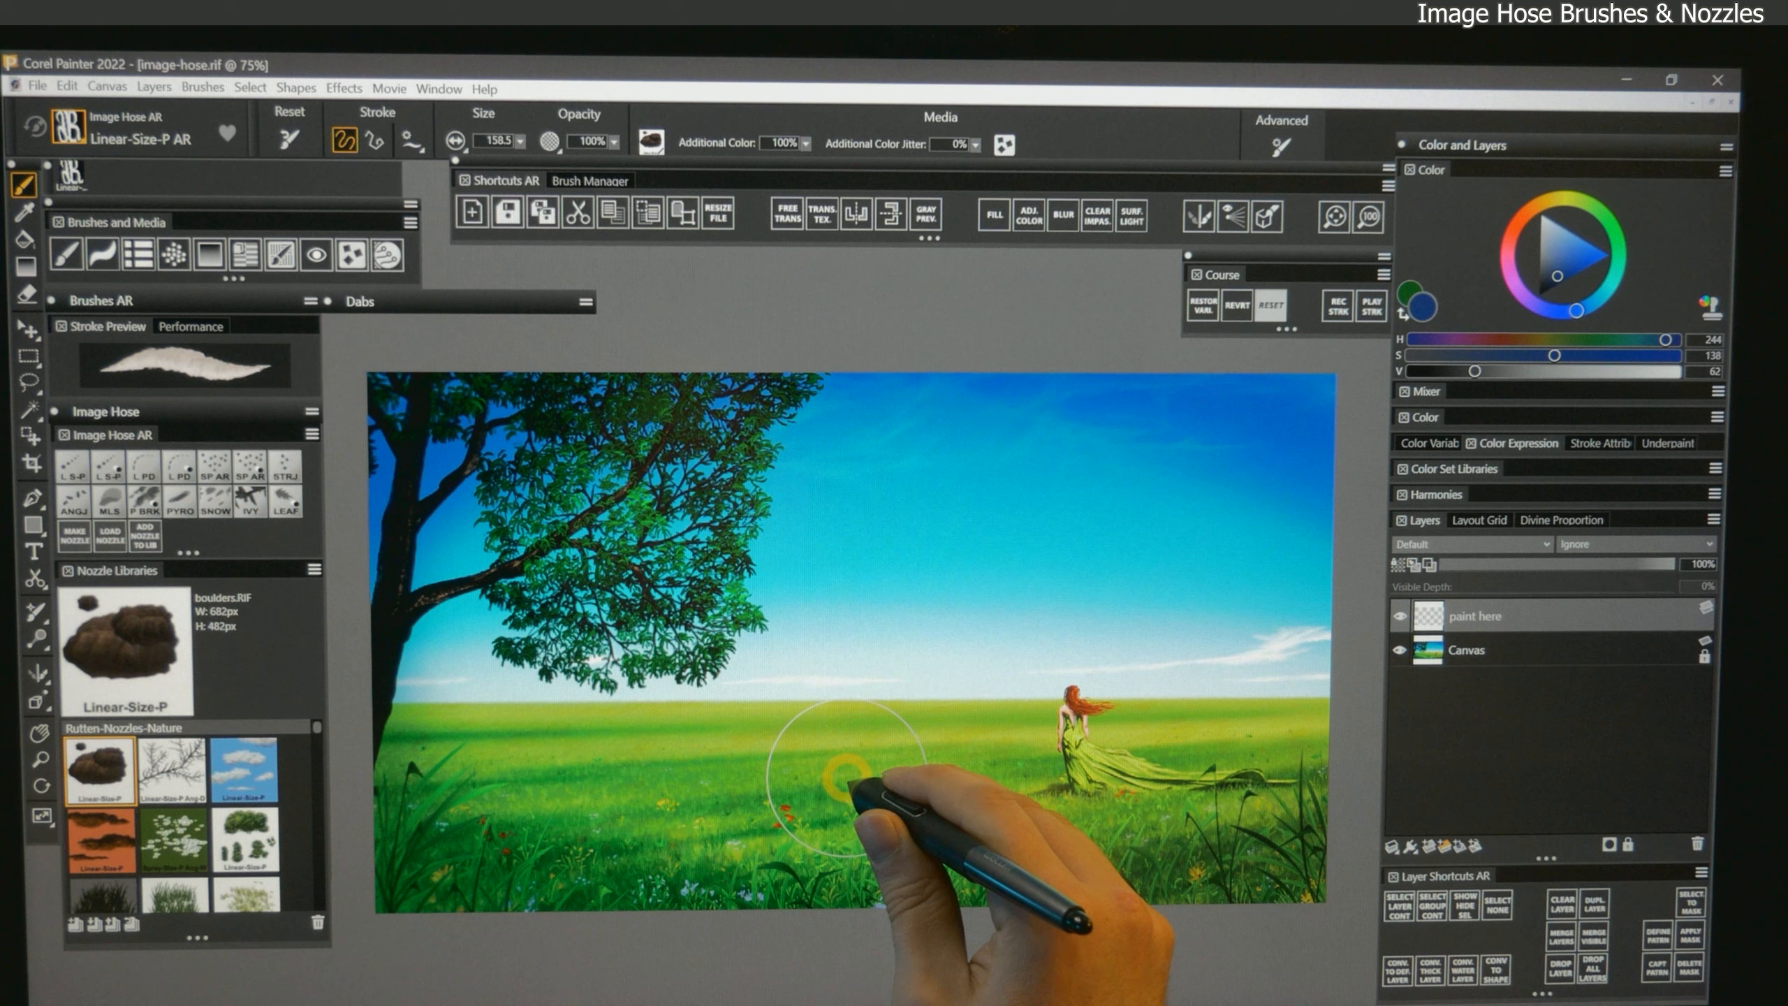
mouse_move(860, 704)
left_mouse_down()
mouse_move(847, 726)
mouse_move(826, 559)
mouse_move(848, 407)
left_mouse_up()
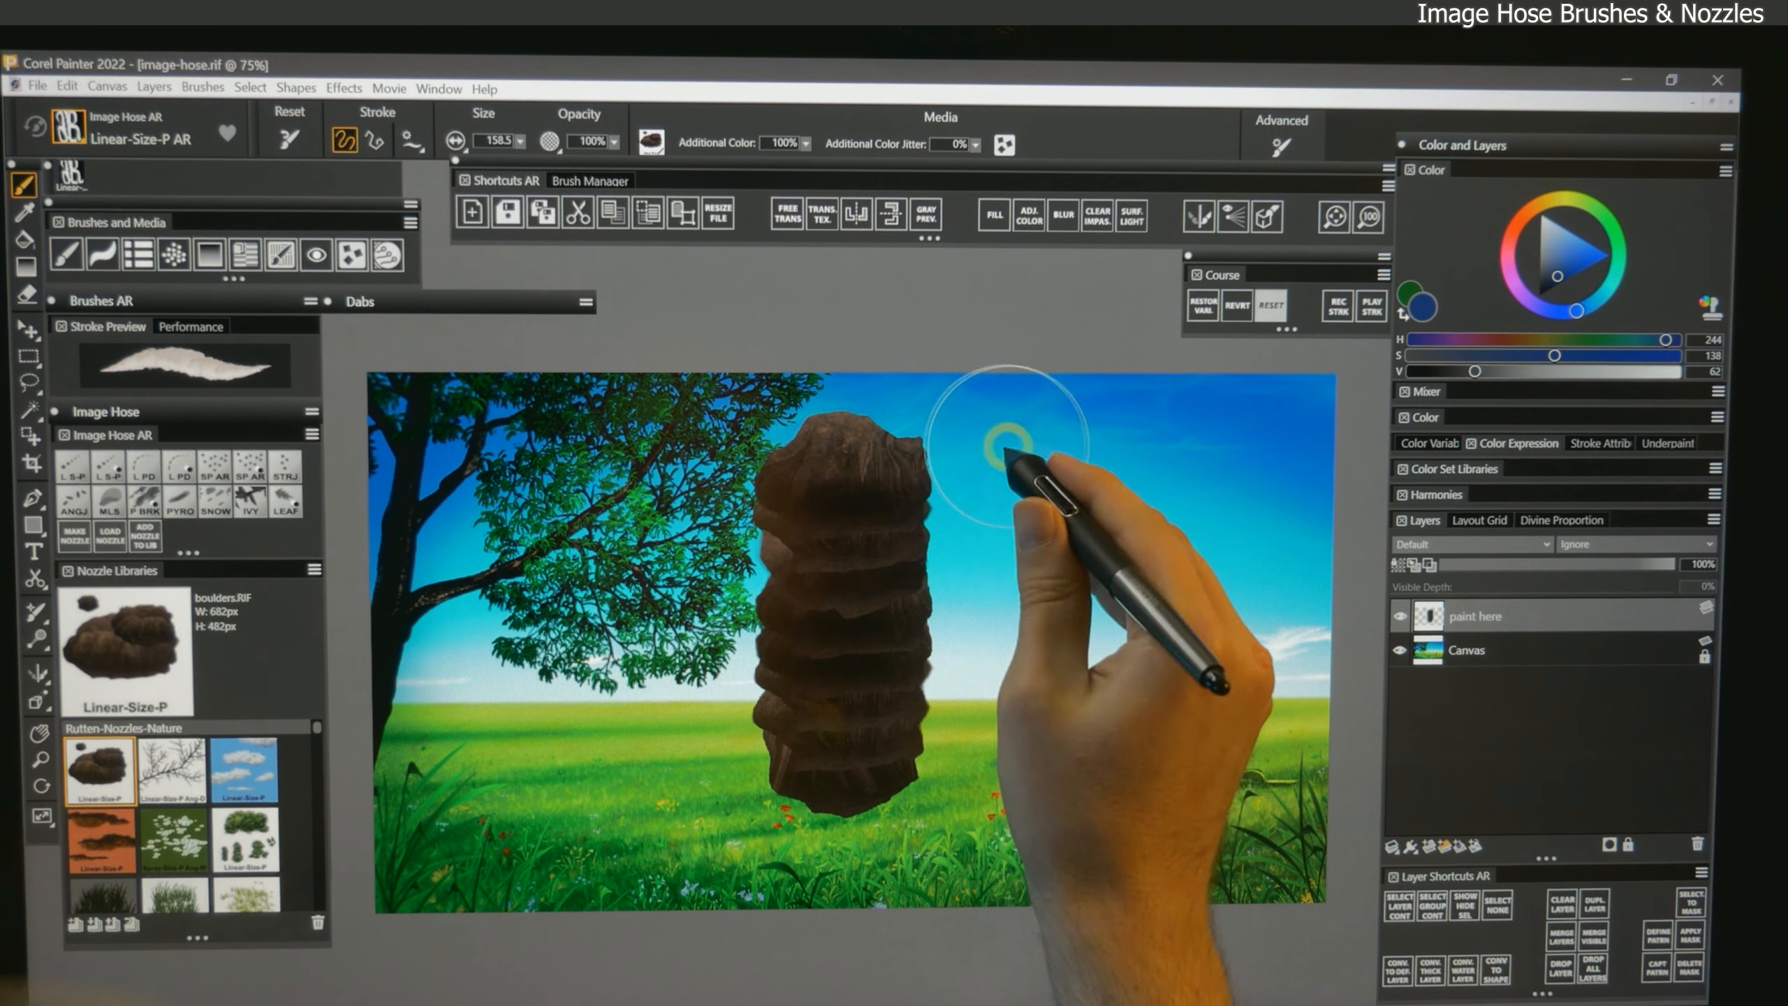
left_click_drag(1009, 444, 992, 820)
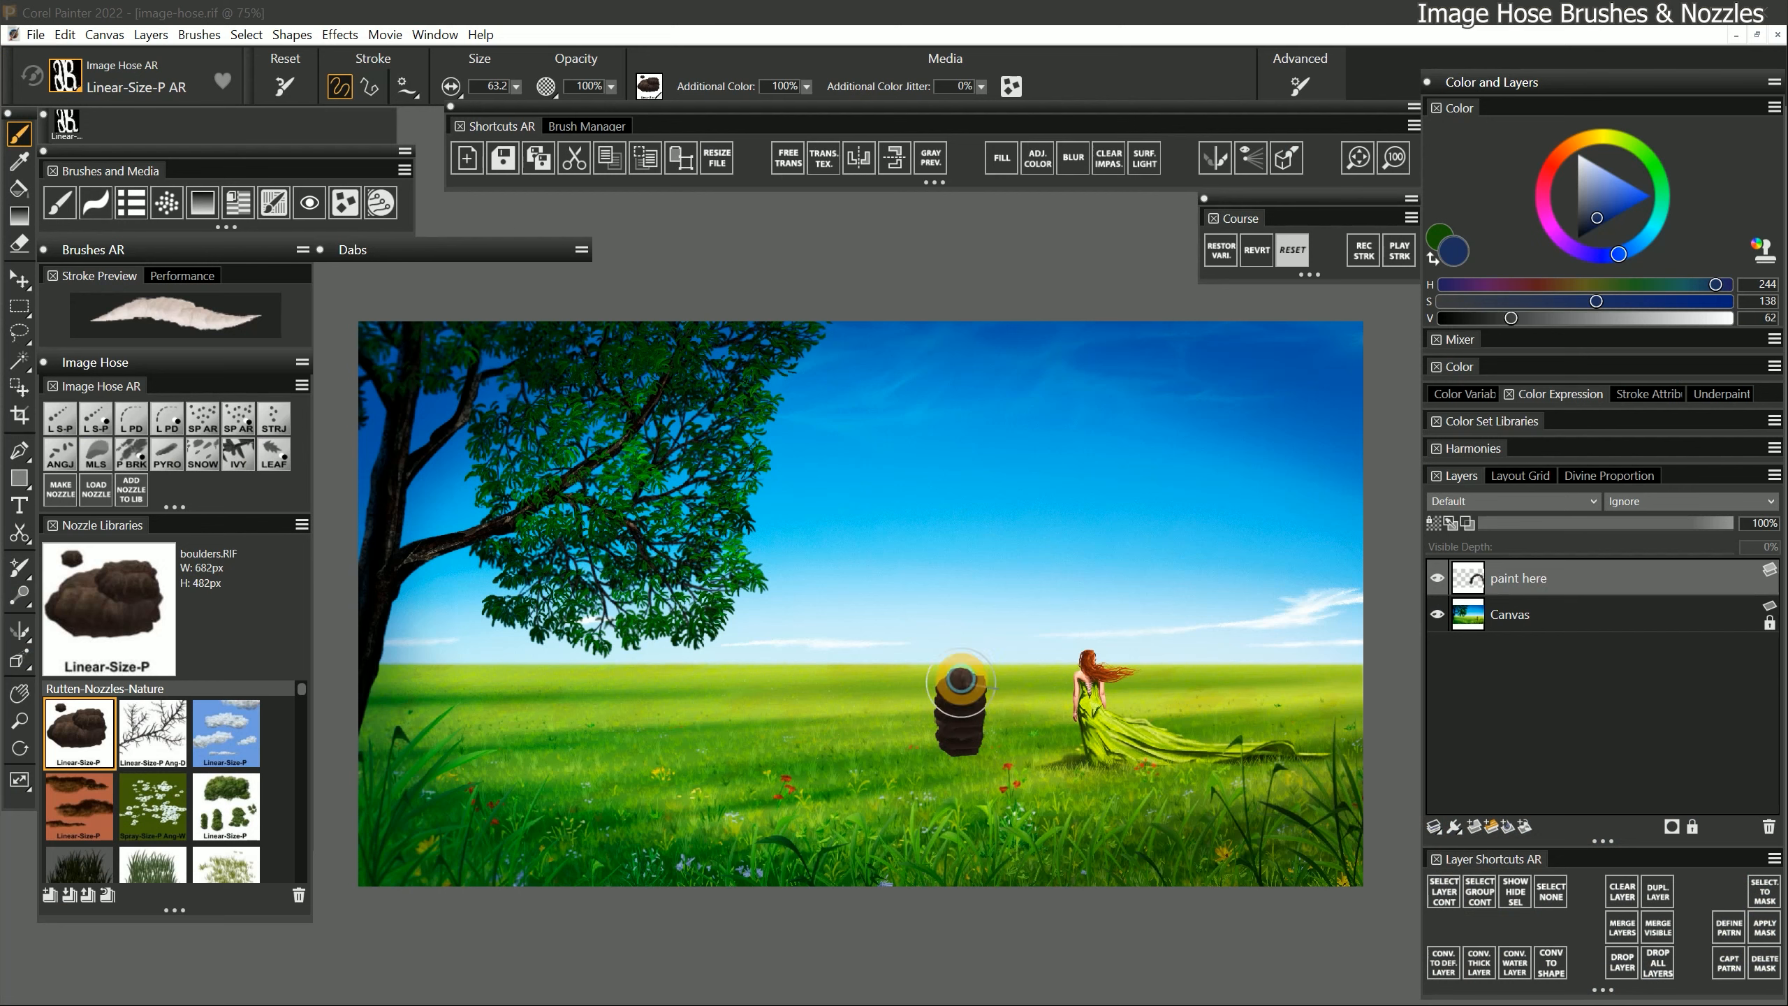
Paint a boulder arch over the woman and short boulder strokes on the grass beside it at brush size 63.2
mouse_move(960, 679)
left_mouse_down()
mouse_move(997, 580)
mouse_move(1084, 522)
mouse_move(1156, 547)
mouse_move(1204, 618)
mouse_move(1251, 775)
left_mouse_up()
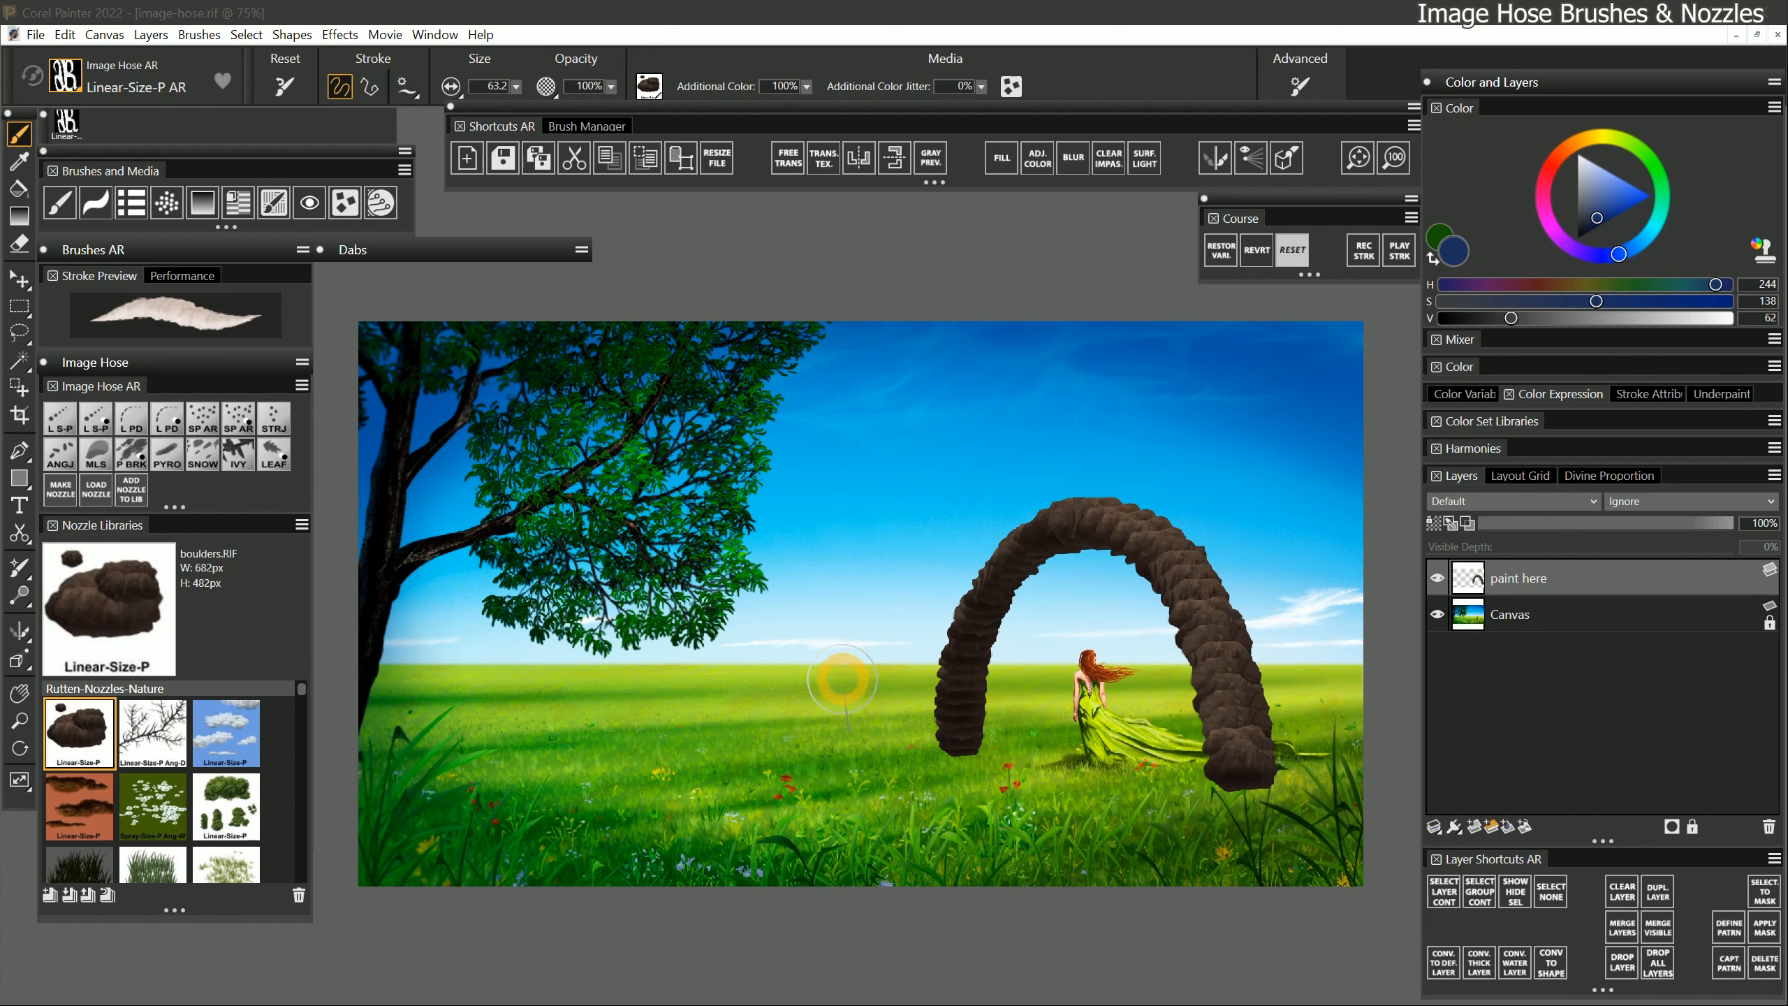
mouse_move(782, 690)
left_mouse_down()
mouse_move(841, 700)
mouse_move(733, 709)
mouse_move(857, 718)
mouse_move(726, 730)
mouse_move(866, 739)
mouse_move(750, 753)
mouse_move(826, 783)
mouse_move(736, 805)
mouse_move(874, 808)
left_mouse_up()
mouse_move(804, 696)
left_mouse_down()
mouse_move(813, 736)
mouse_move(782, 748)
mouse_move(859, 757)
mouse_move(741, 791)
mouse_move(838, 790)
mouse_move(803, 835)
mouse_move(699, 854)
mouse_move(908, 862)
left_mouse_up()
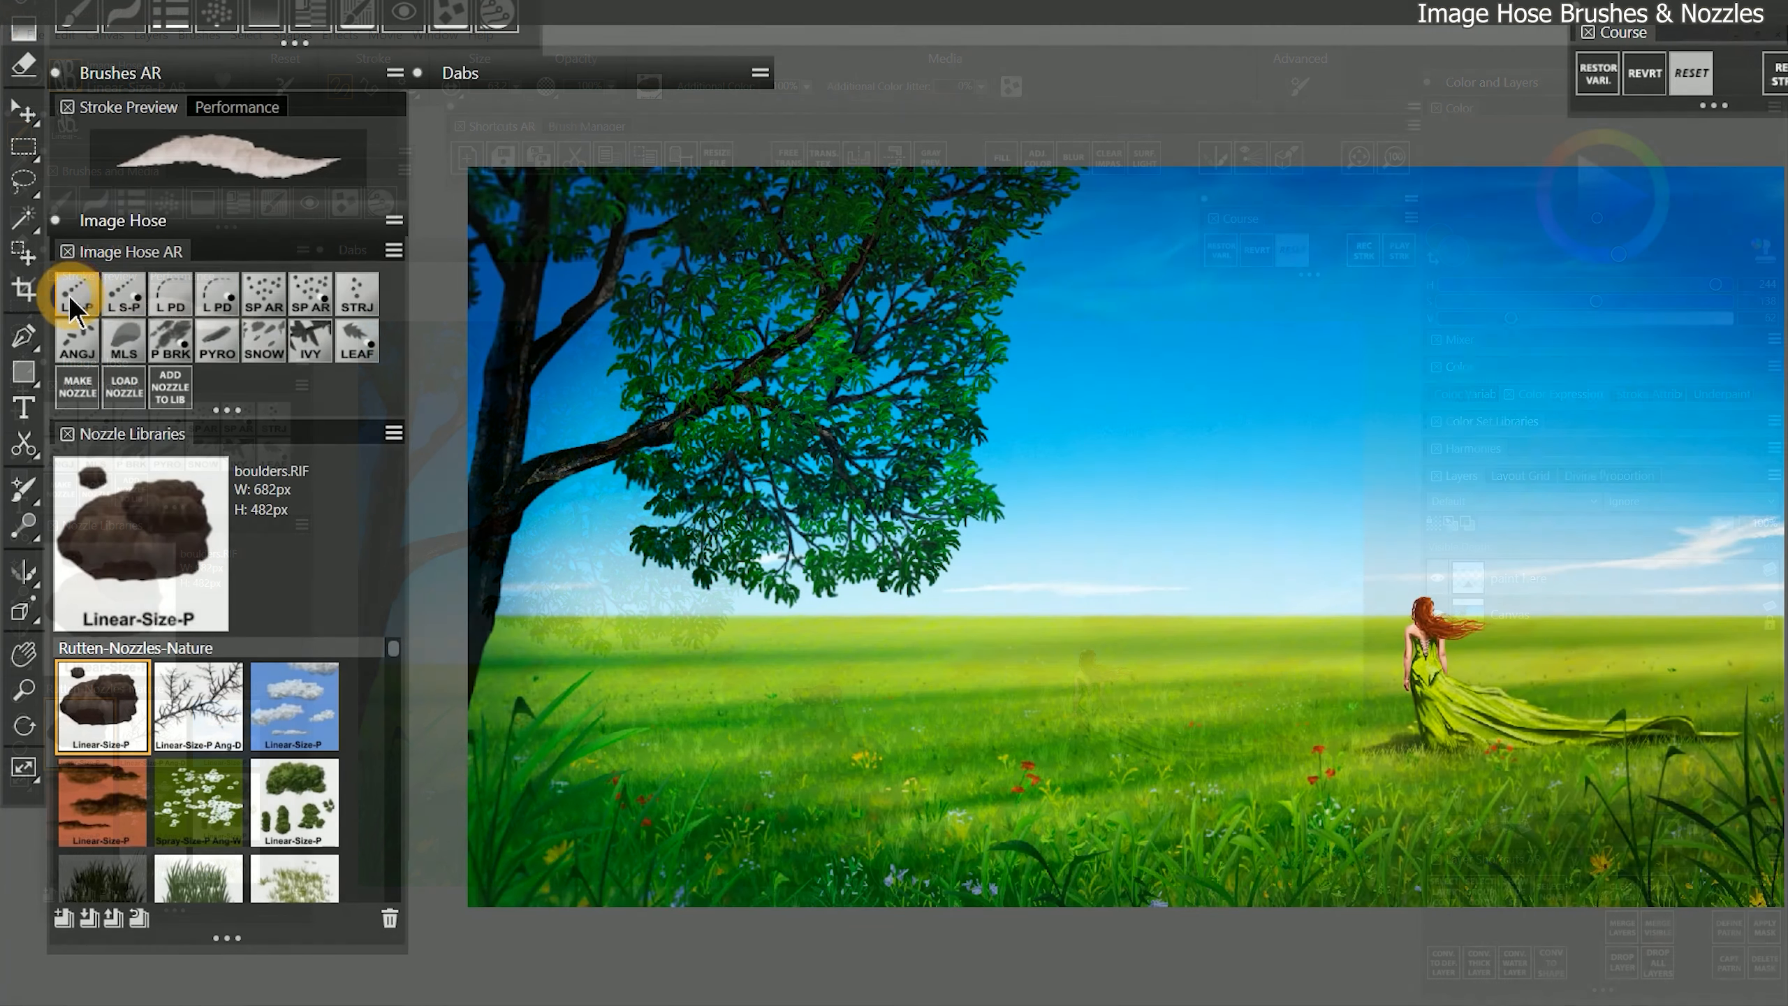
Spray boulders over the sky and meadow with the Spray-Size-P Angle variant, and paint another boulder stroke with the Linear-Size-P Angle variant
left_click(59, 416)
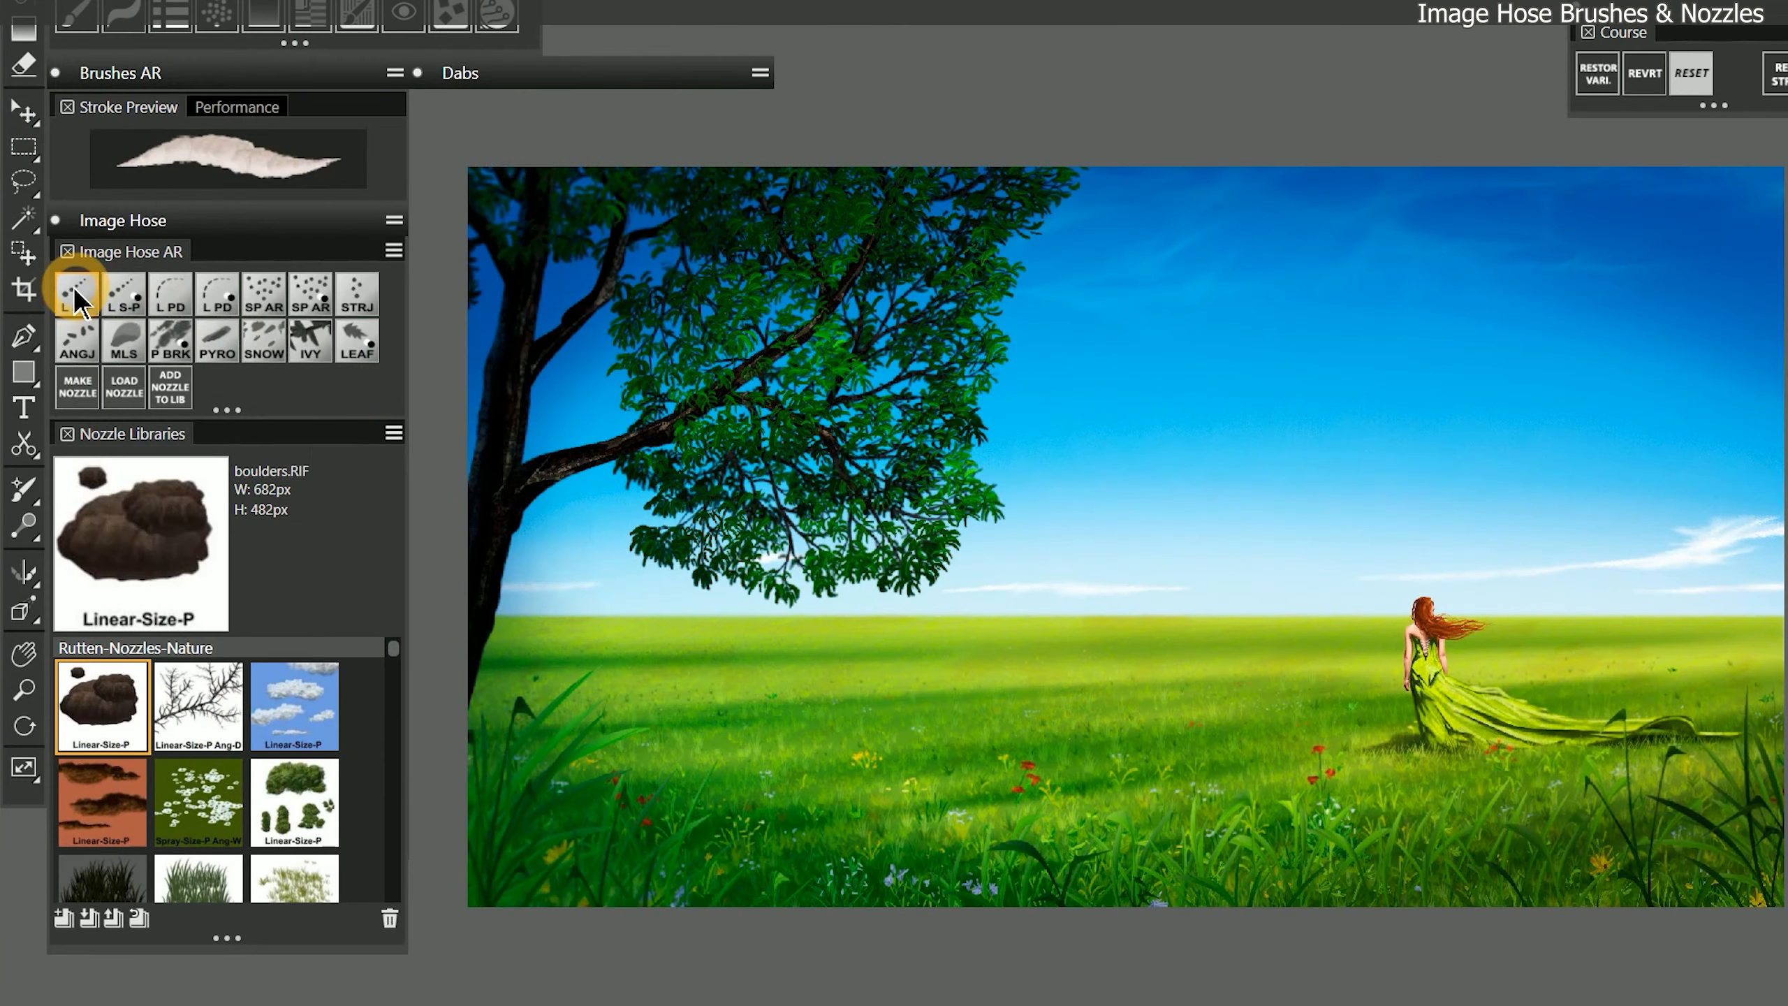
left_click(264, 307)
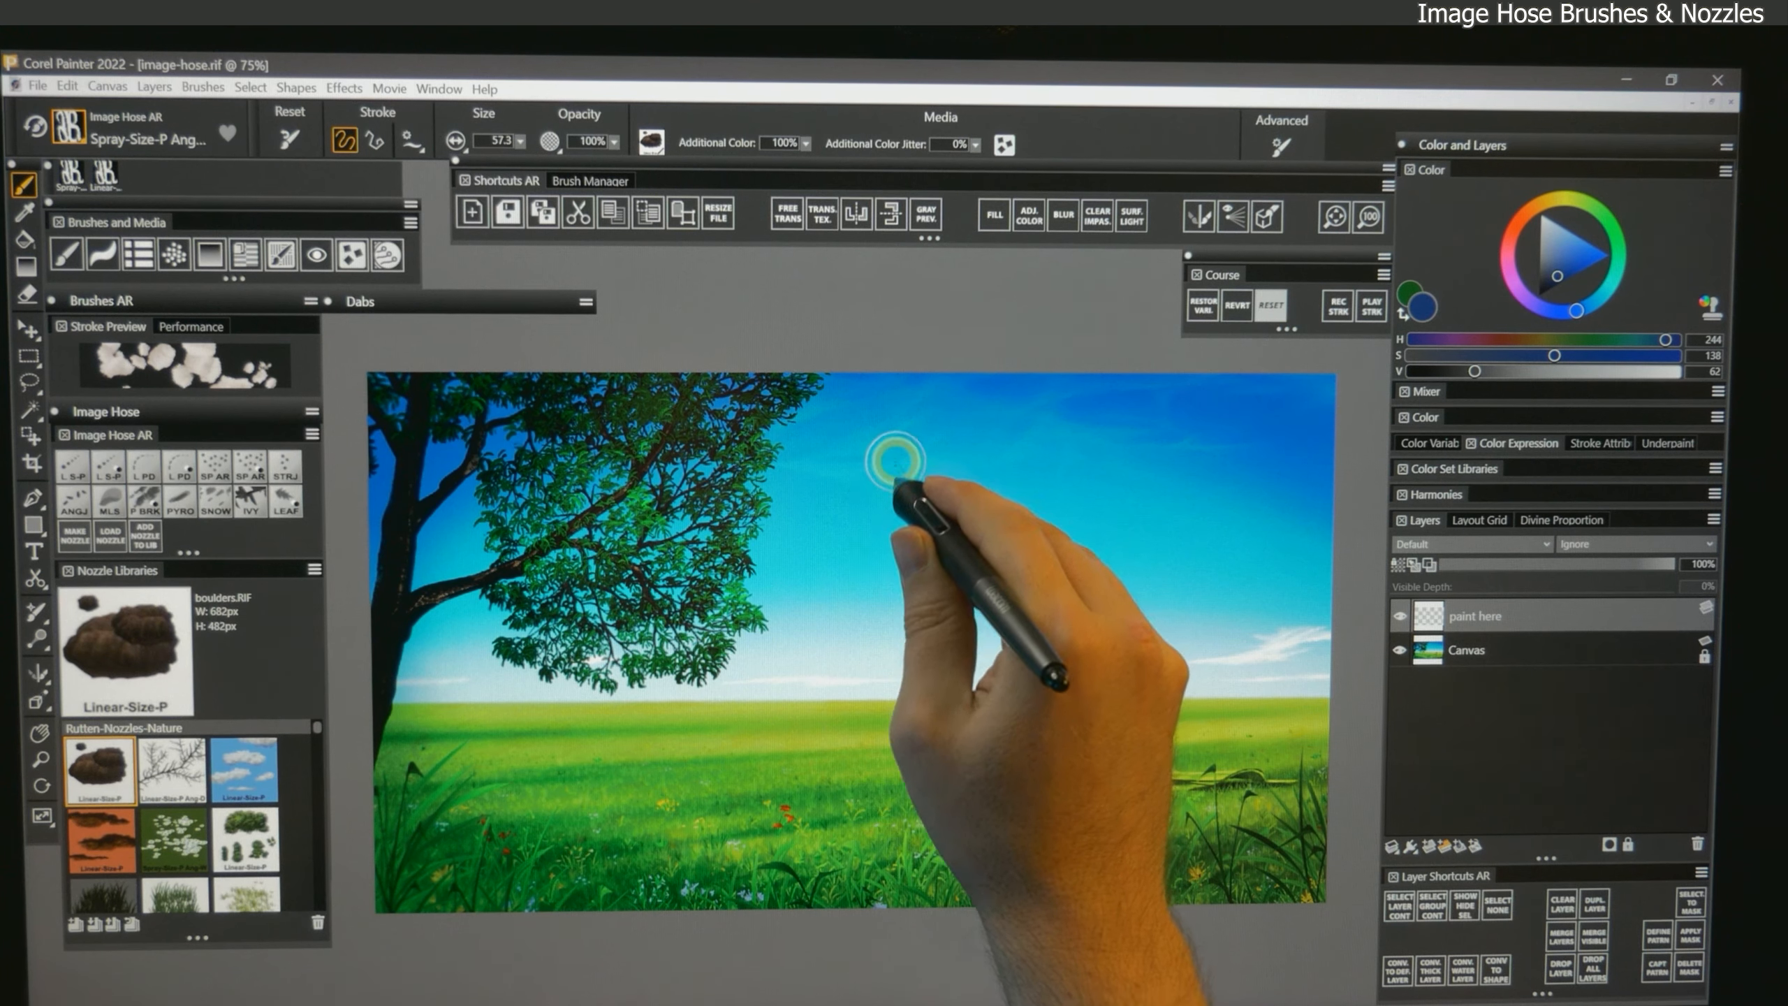
mouse_move(887, 451)
left_mouse_down()
mouse_move(783, 676)
mouse_move(998, 589)
mouse_move(961, 737)
mouse_move(1158, 588)
mouse_move(1127, 757)
left_mouse_up()
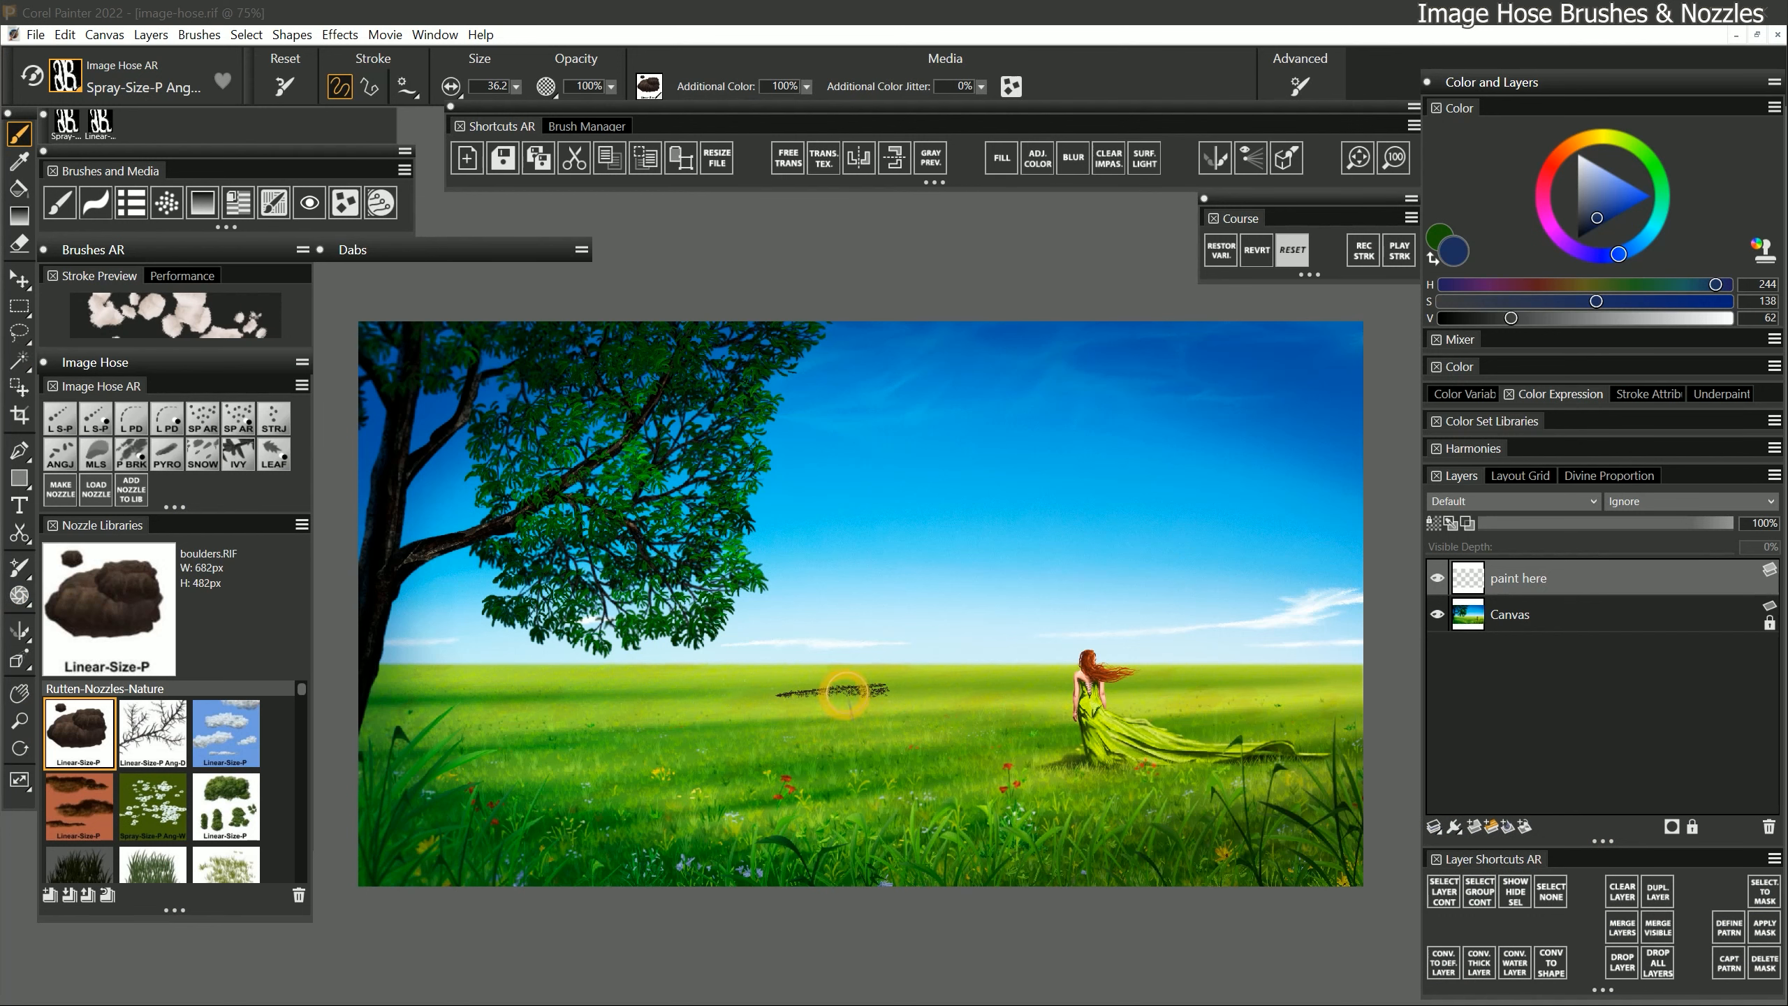
mouse_move(872, 702)
left_mouse_down()
mouse_move(769, 722)
mouse_move(956, 741)
left_mouse_up()
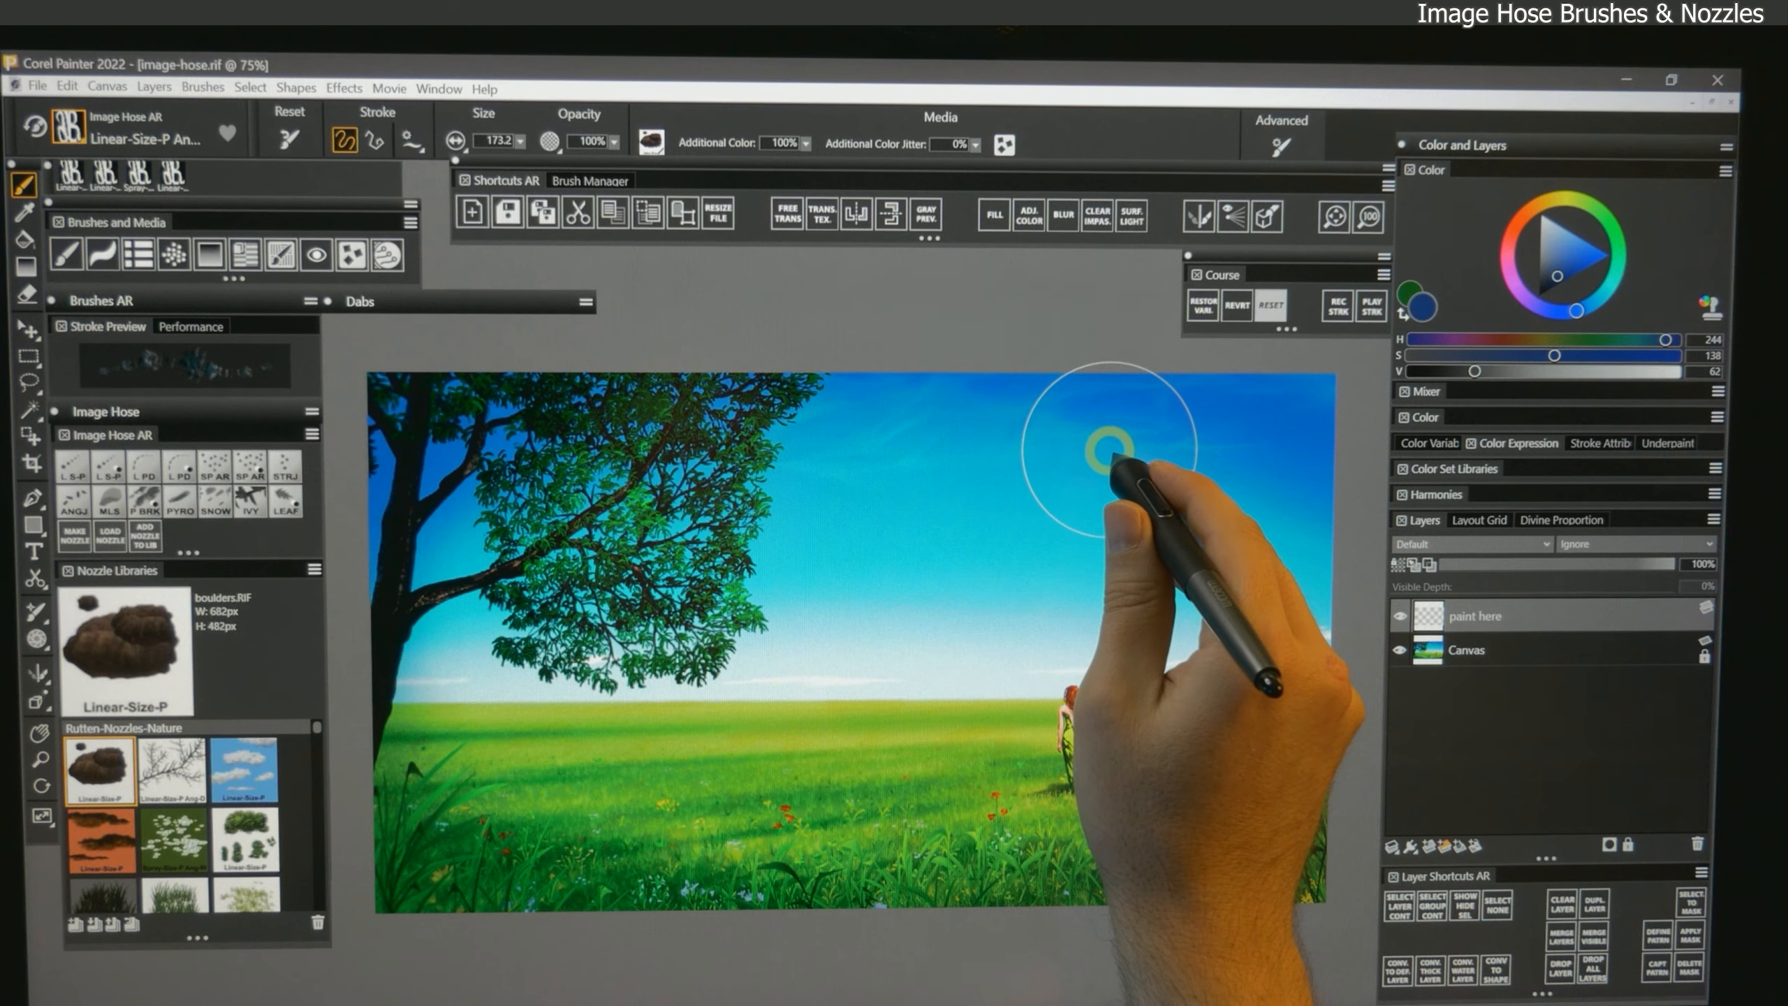
mouse_move(1116, 419)
left_mouse_down()
mouse_move(1007, 419)
mouse_move(995, 517)
mouse_move(902, 516)
mouse_move(888, 596)
mouse_move(858, 625)
mouse_move(771, 617)
mouse_move(750, 698)
mouse_move(692, 728)
mouse_move(744, 720)
mouse_move(618, 735)
mouse_move(598, 799)
mouse_move(503, 824)
mouse_move(546, 877)
mouse_move(784, 867)
mouse_move(954, 837)
mouse_move(989, 734)
mouse_move(1169, 733)
left_mouse_up()
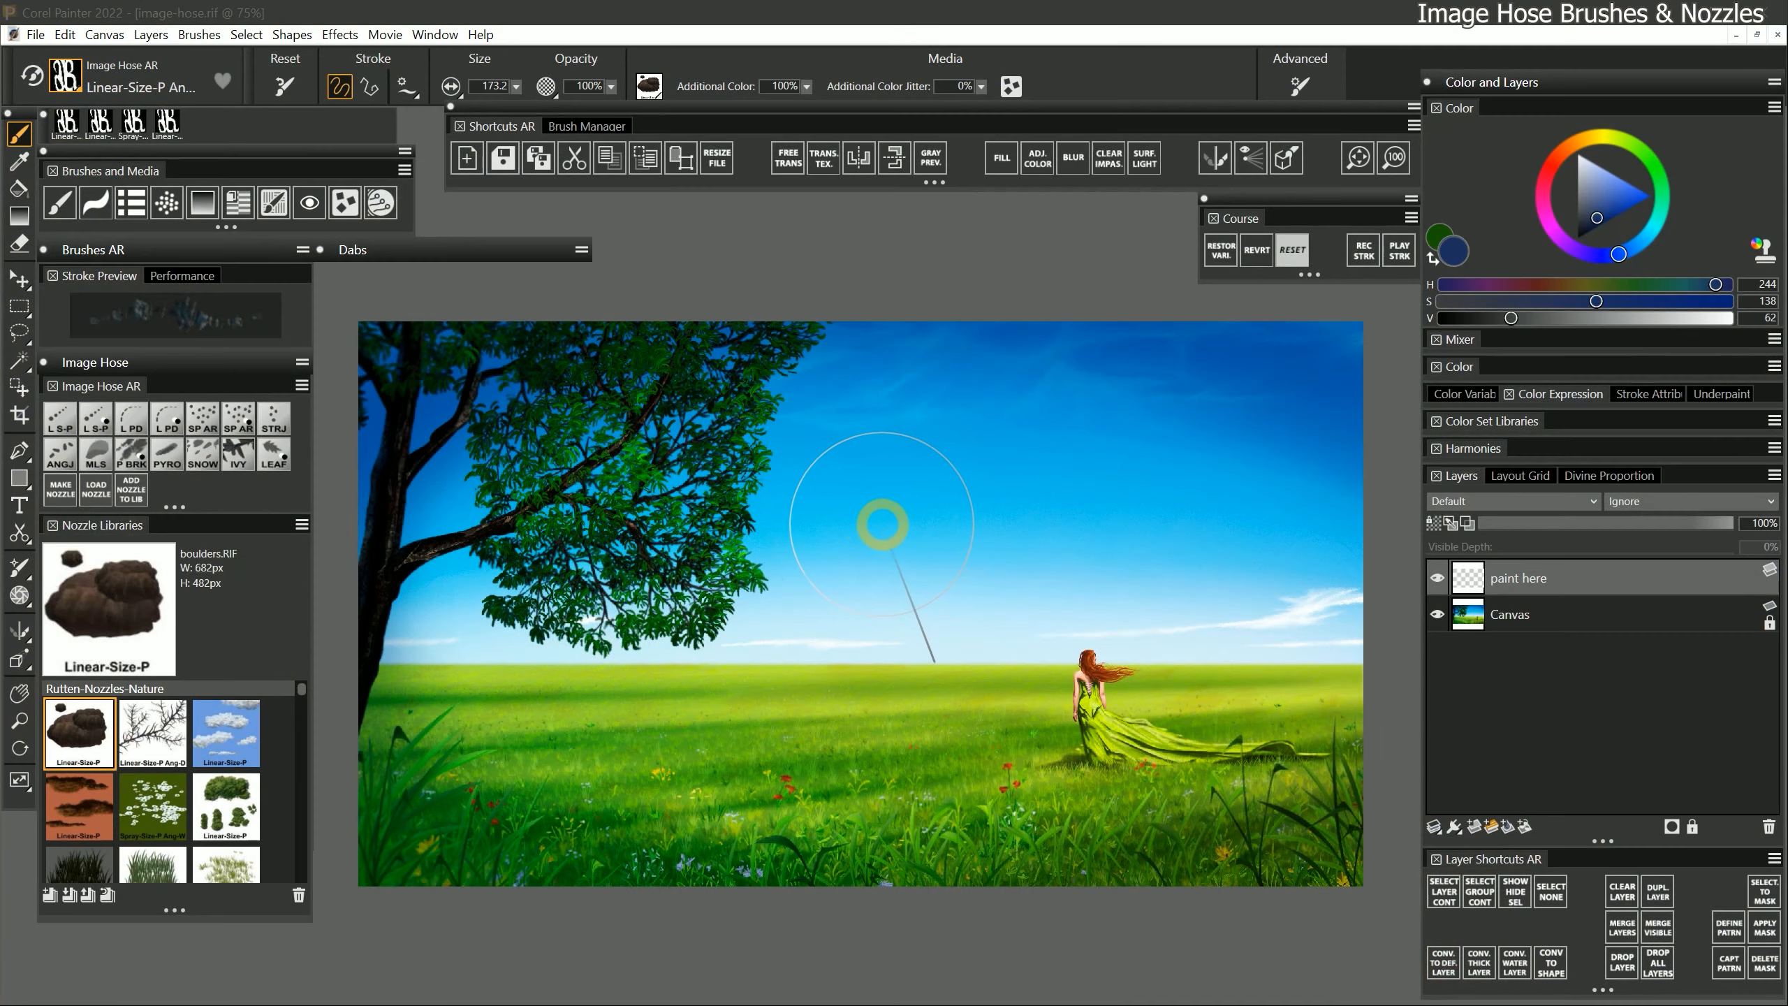
Load the branches nozzle and paint direction-following branches from the tree limb and over the meadow at brush size 62.8
left_click(153, 722)
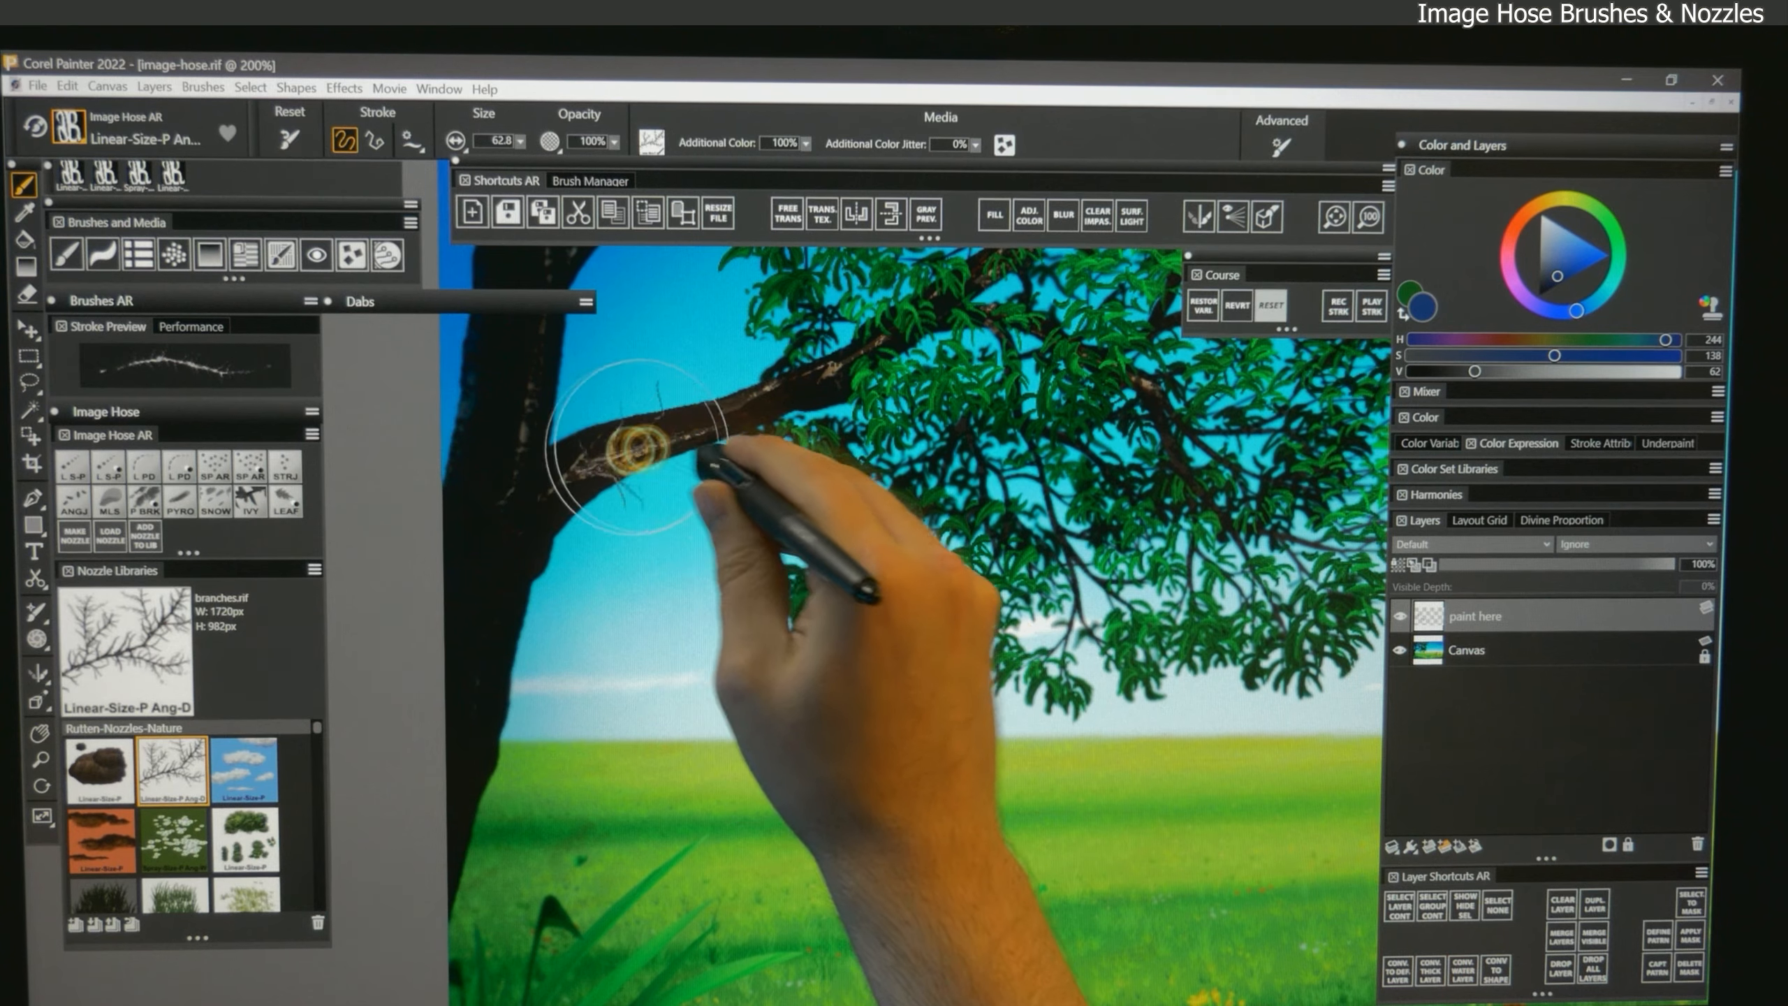
mouse_move(711, 472)
left_mouse_down()
mouse_move(774, 609)
mouse_move(828, 700)
mouse_move(950, 768)
left_mouse_up()
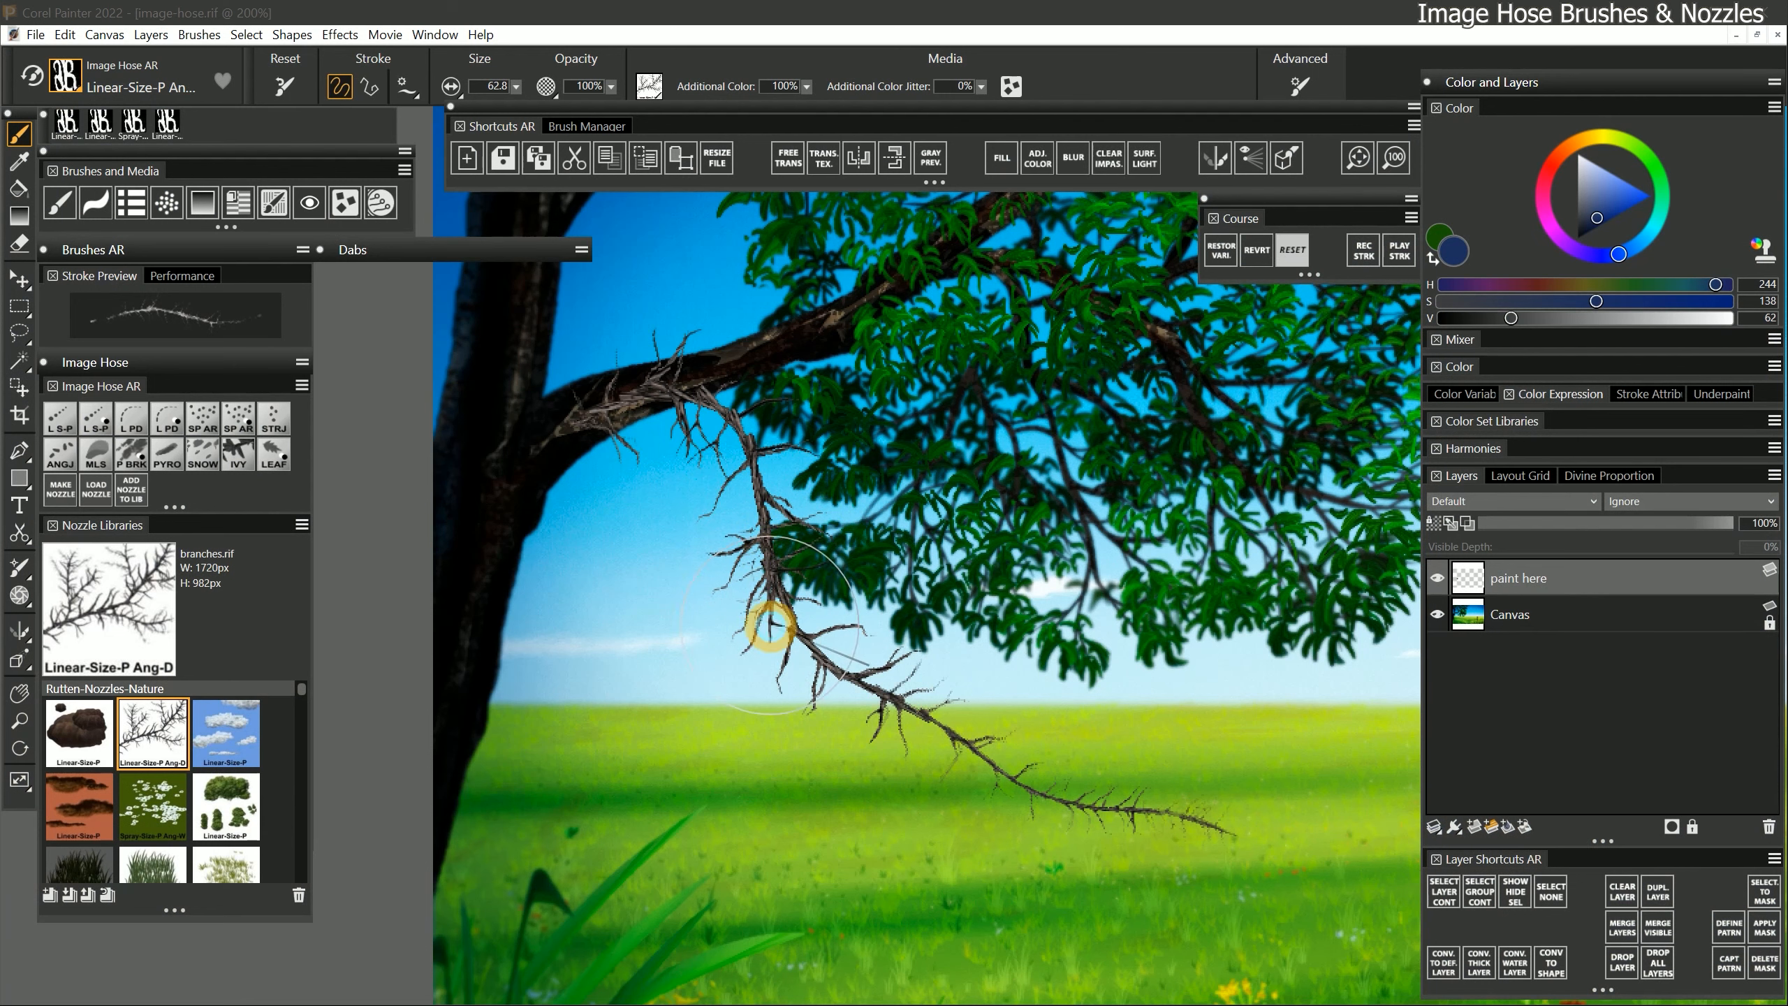
left_click_drag(837, 585, 767, 866)
mouse_move(901, 704)
left_mouse_down()
mouse_move(1084, 799)
mouse_move(1267, 697)
left_mouse_up()
mouse_move(801, 630)
left_mouse_down()
mouse_move(936, 593)
mouse_move(1185, 686)
left_mouse_up()
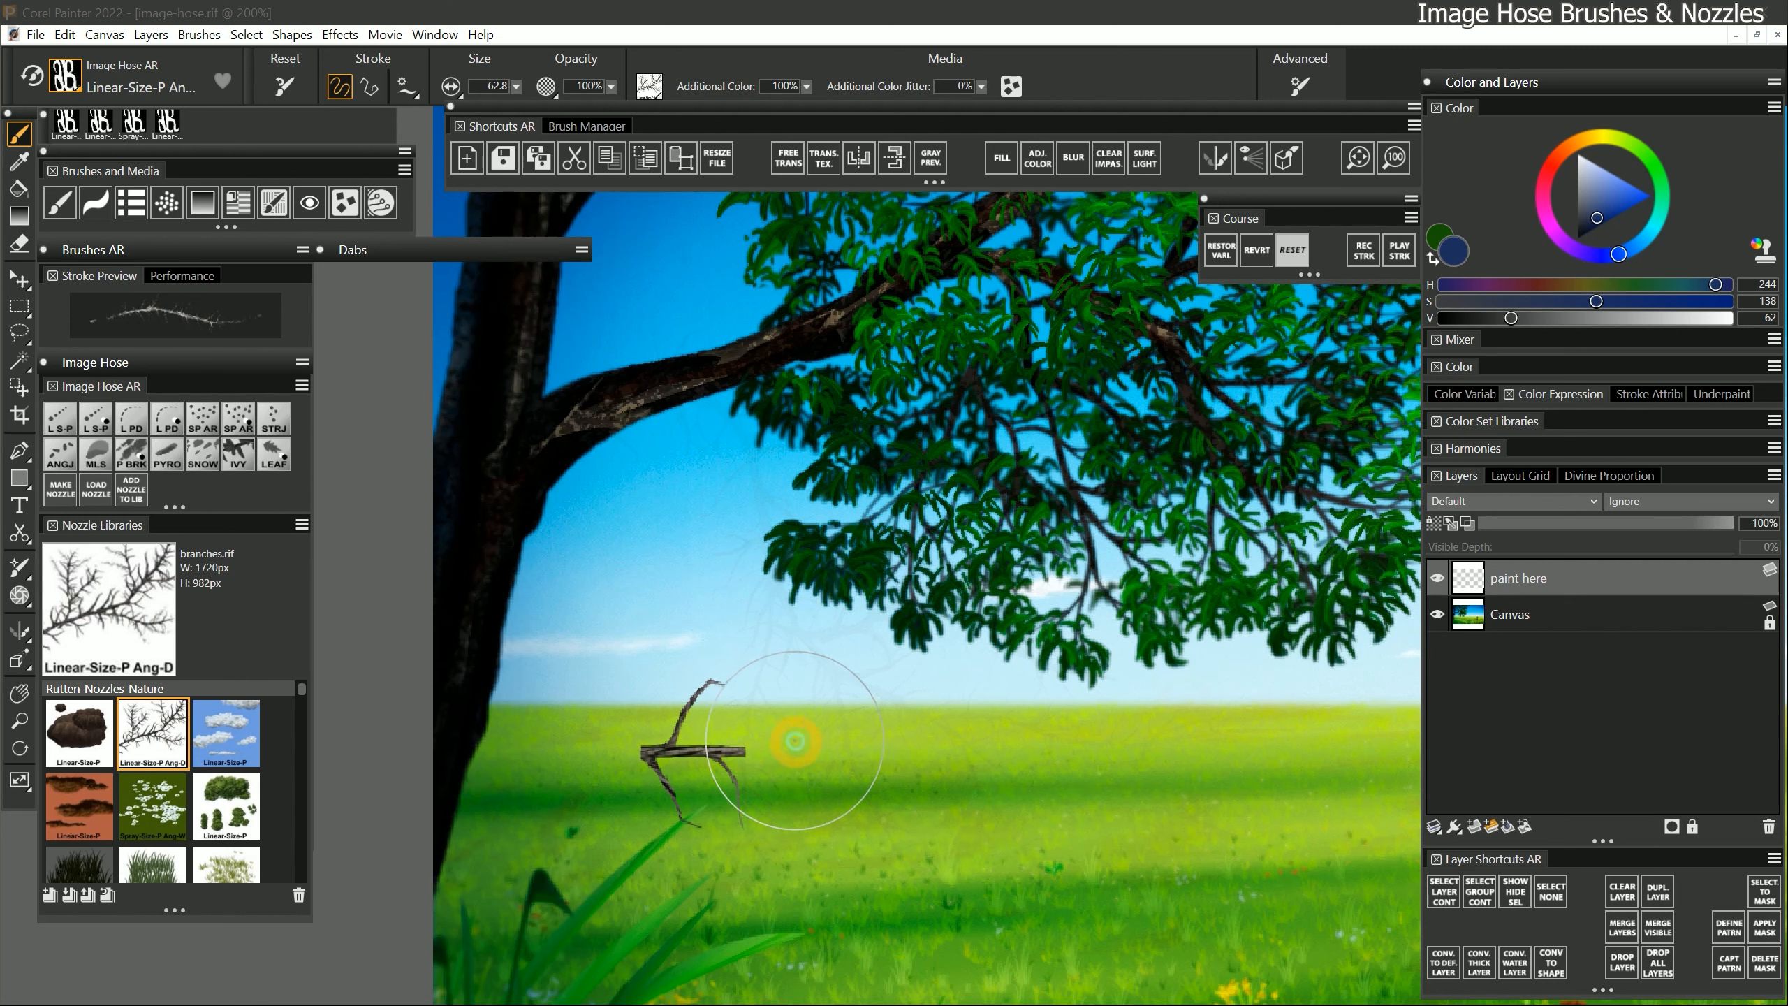
mouse_move(794, 738)
left_mouse_down()
mouse_move(1189, 745)
mouse_move(1127, 752)
left_mouse_up()
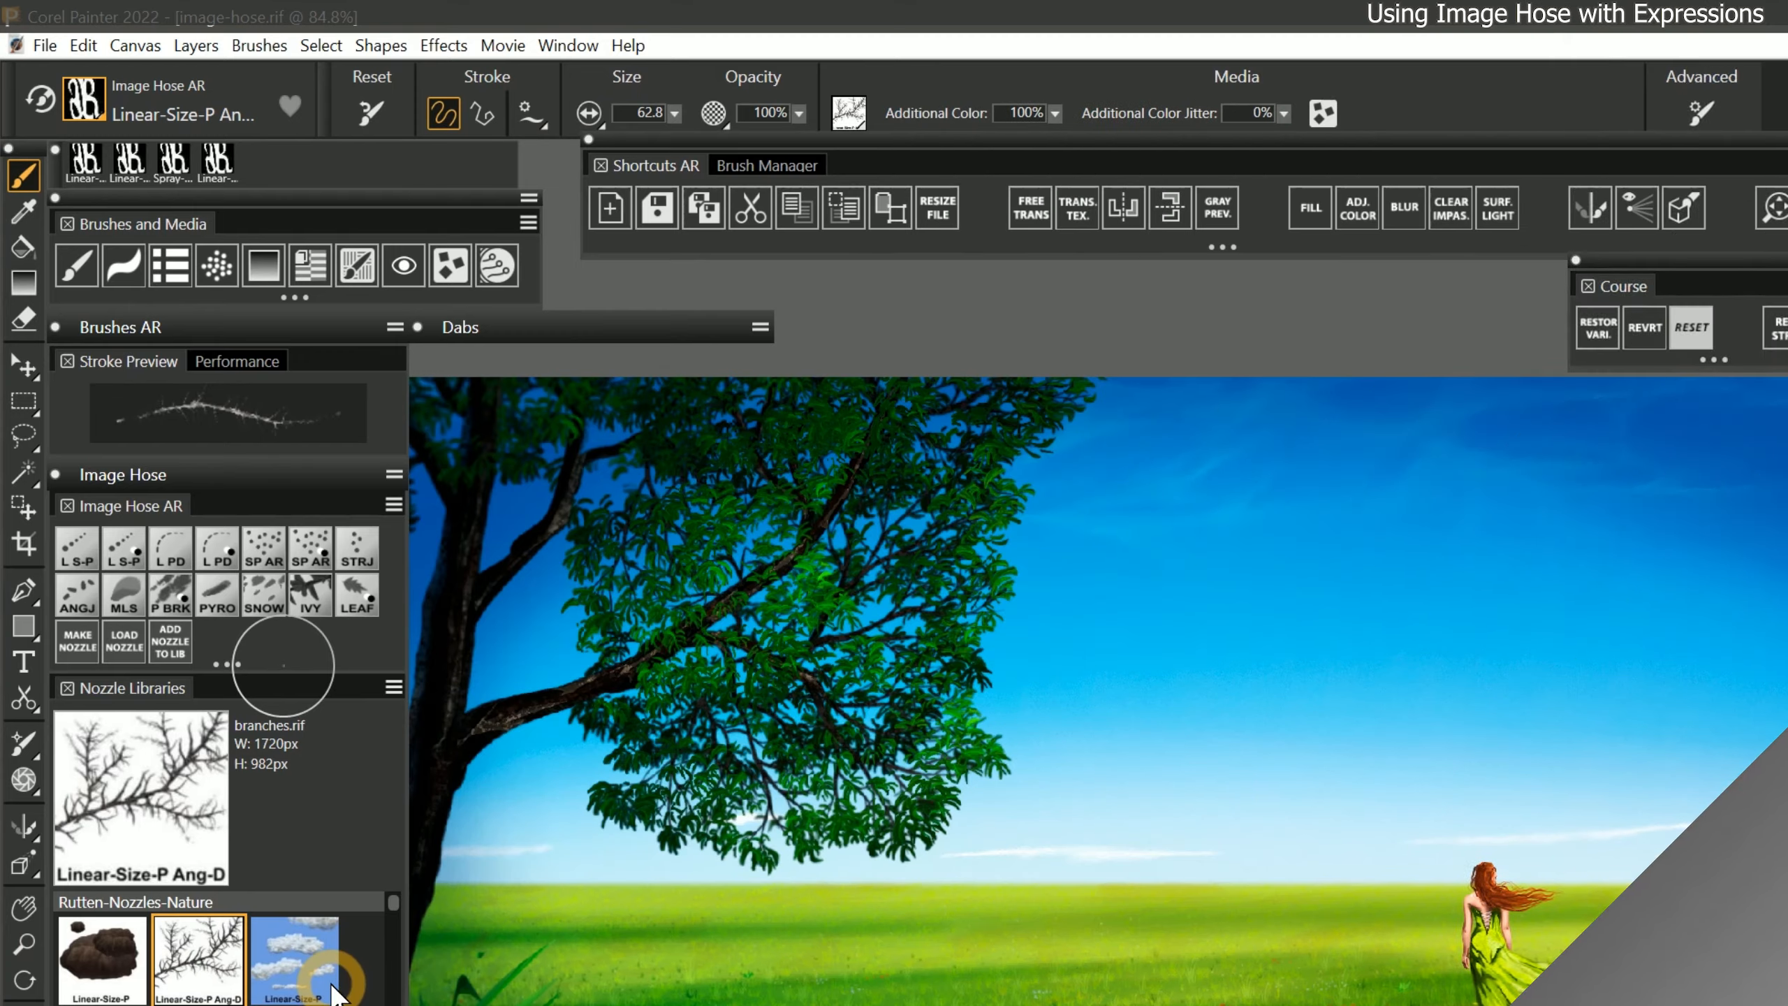
Show the brush size and angle settings, switch to the Spray-Size-P Angle variant and spray a test stroke with the Random angle expression
left_click(589, 112)
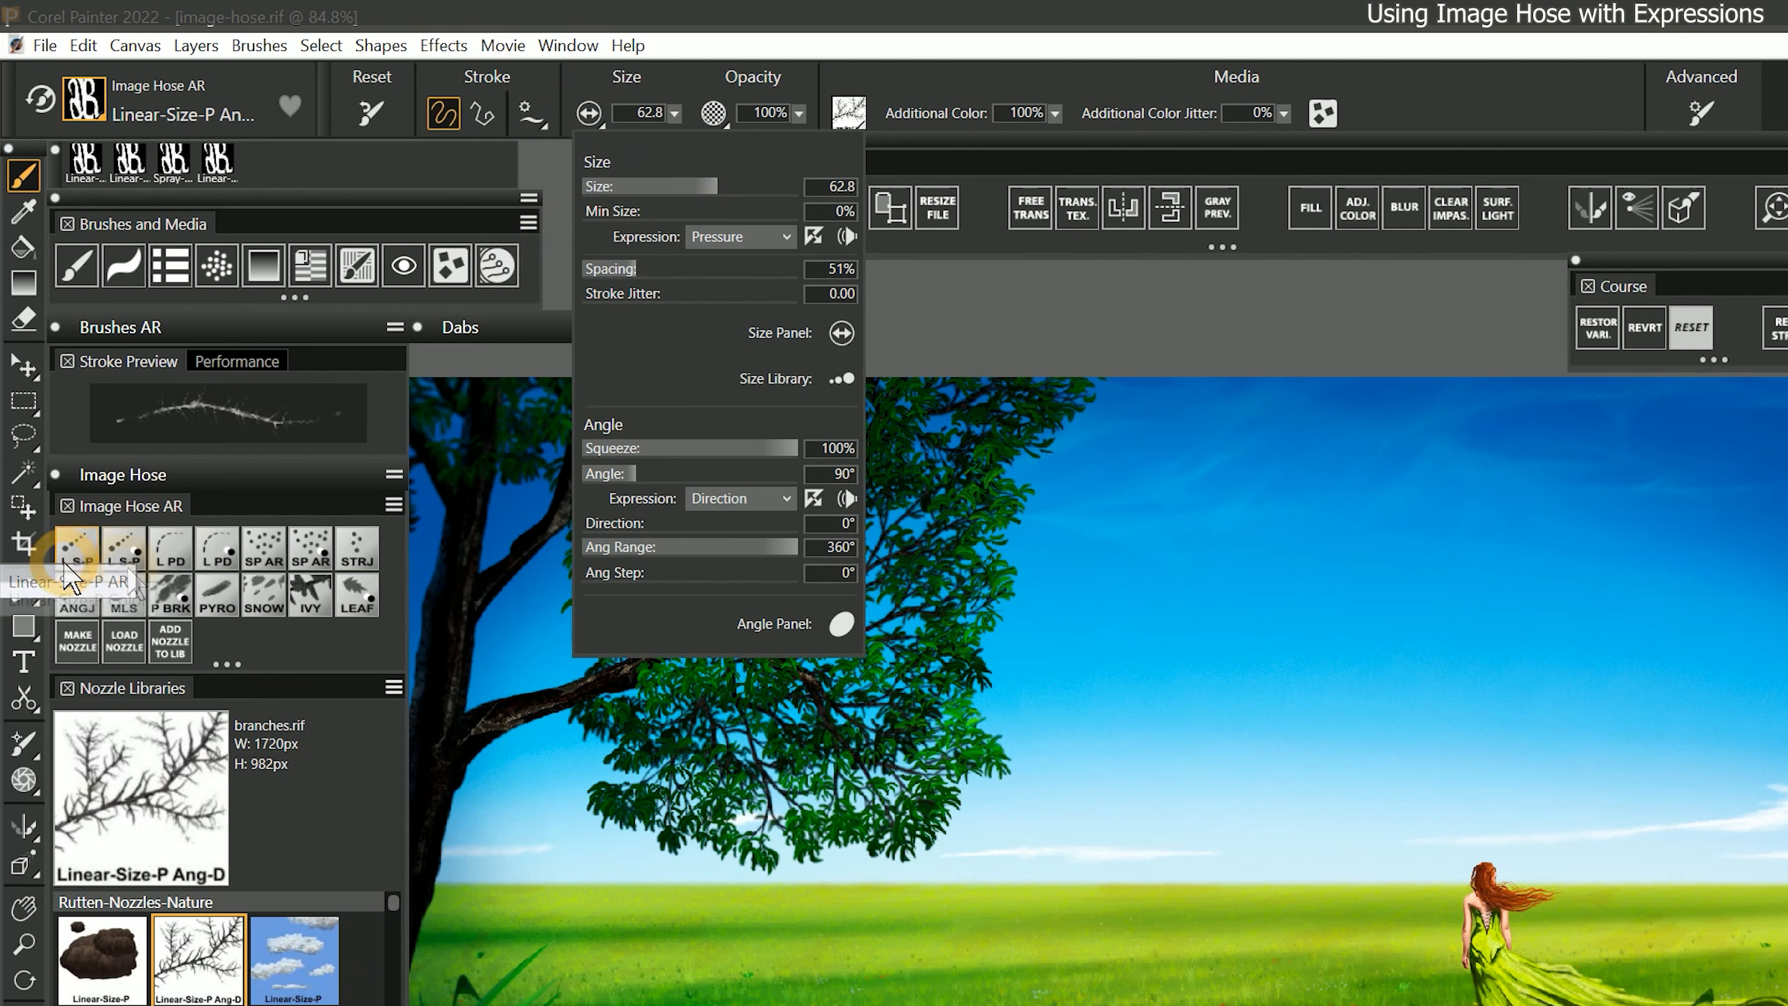
left_click(267, 562)
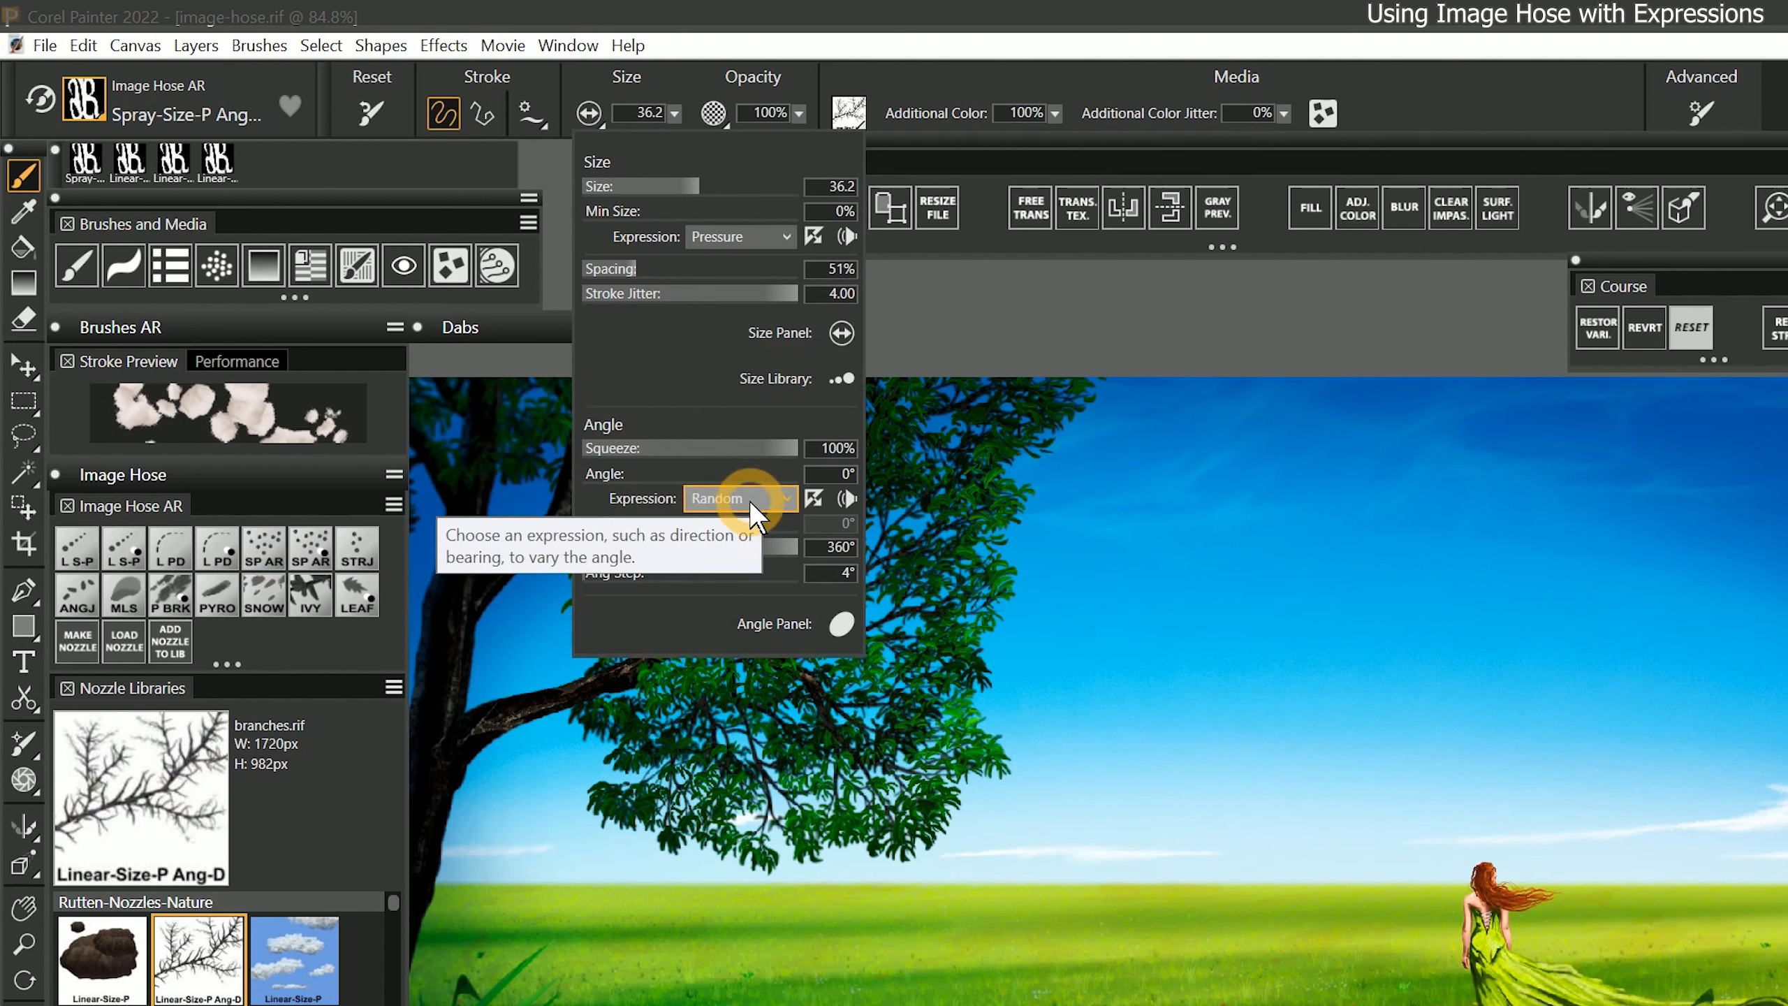
mouse_move(1153, 511)
left_mouse_down()
mouse_move(1105, 553)
mouse_move(1165, 613)
mouse_move(1325, 562)
mouse_move(1170, 714)
mouse_move(1308, 706)
mouse_move(1458, 558)
mouse_move(1366, 685)
mouse_move(1310, 808)
mouse_move(1442, 632)
mouse_move(1517, 612)
mouse_move(1505, 755)
mouse_move(1410, 775)
mouse_move(1282, 632)
mouse_move(1184, 722)
mouse_move(1199, 843)
mouse_move(1401, 790)
mouse_move(1508, 815)
left_mouse_up()
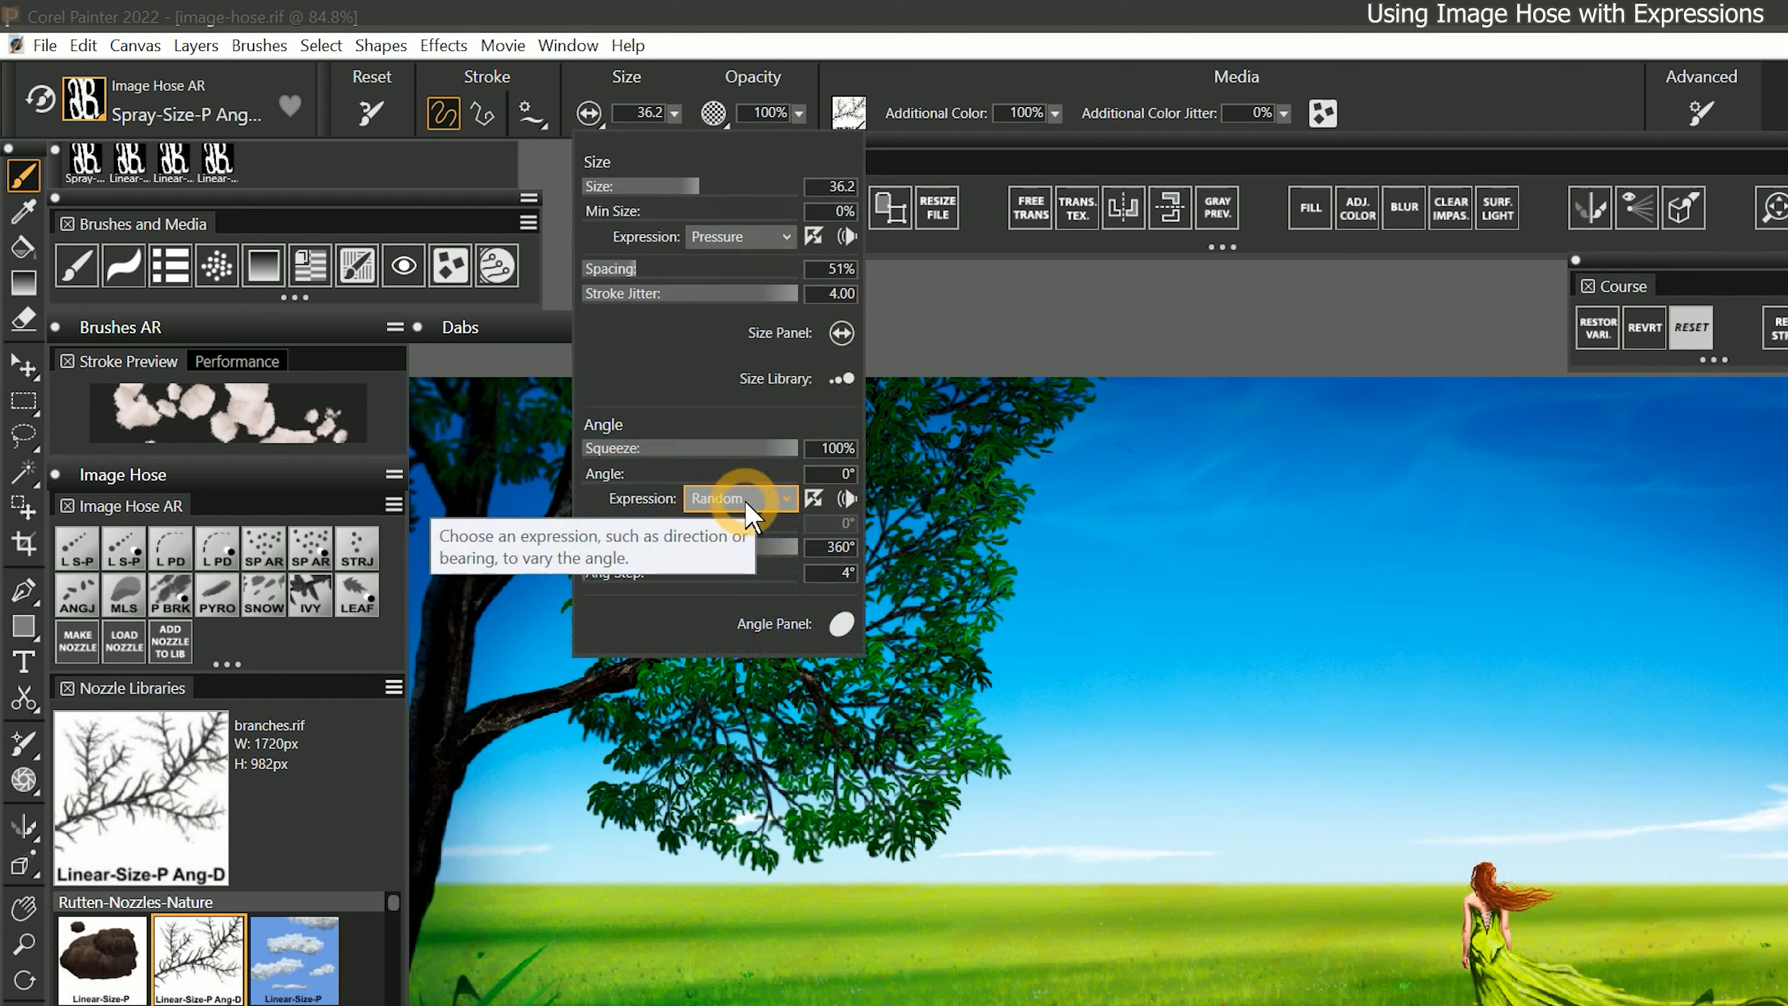
Set the brush's angle expression to Bearing and spray branches in the sky above the horizon
left_click(749, 500)
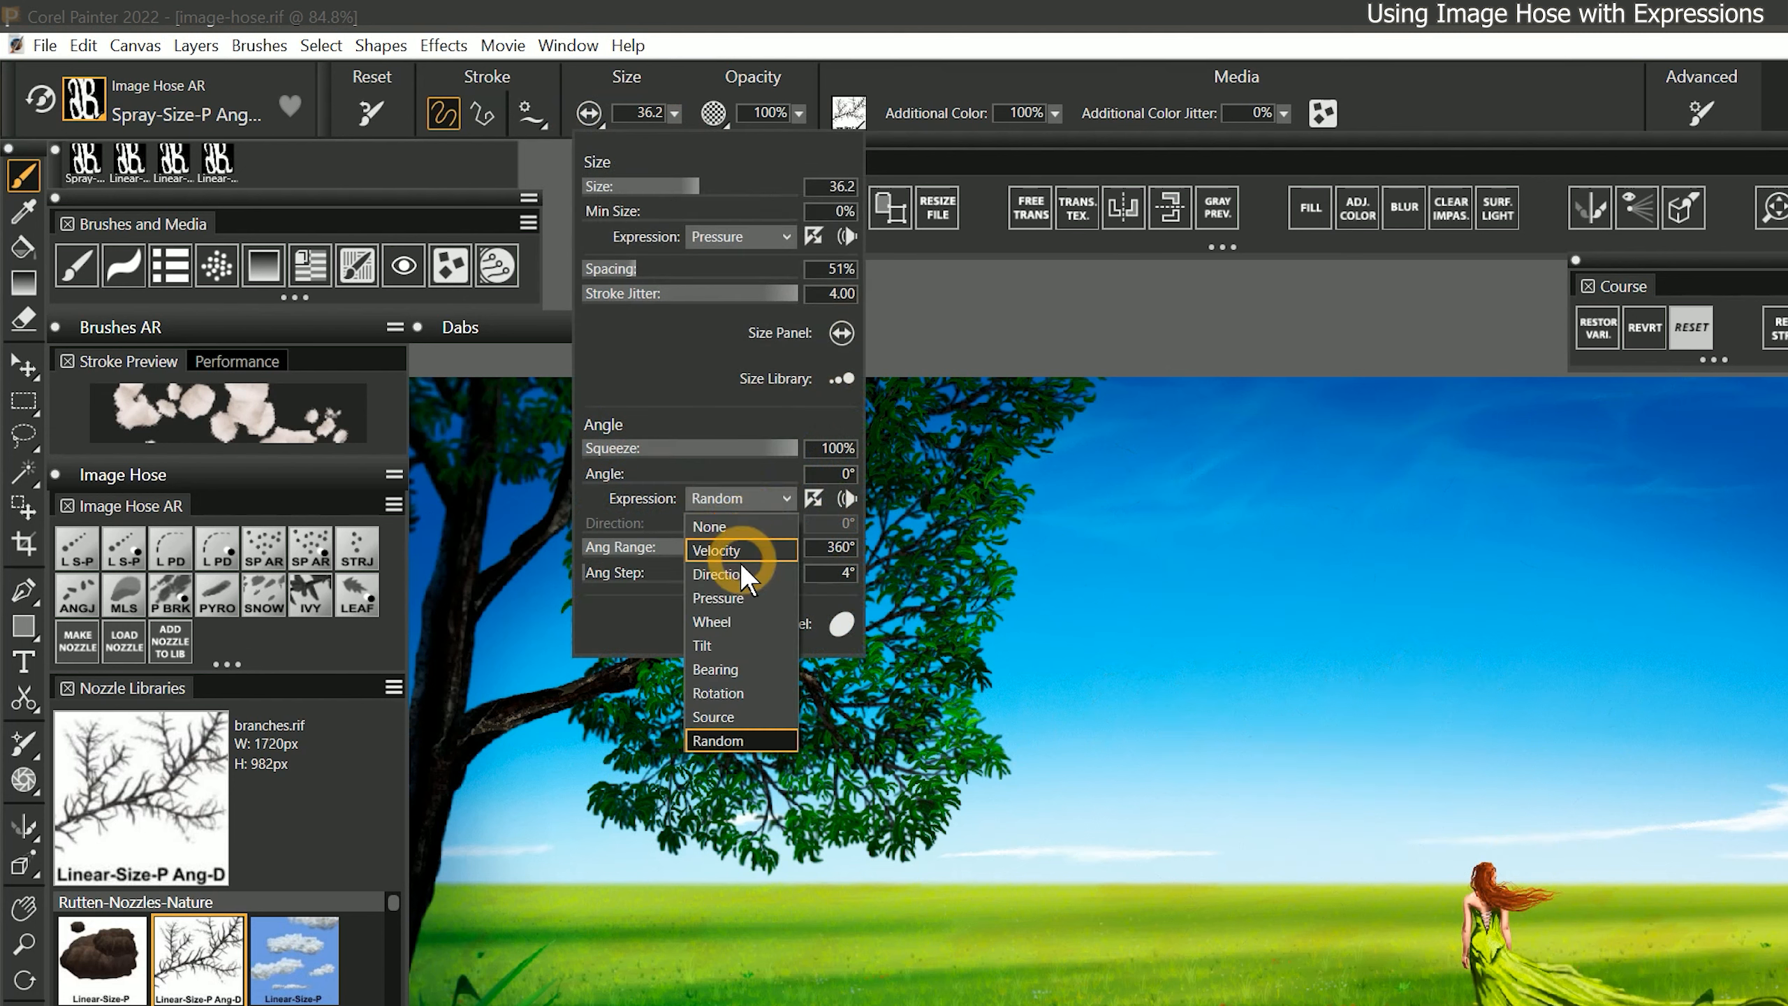
left_click(731, 669)
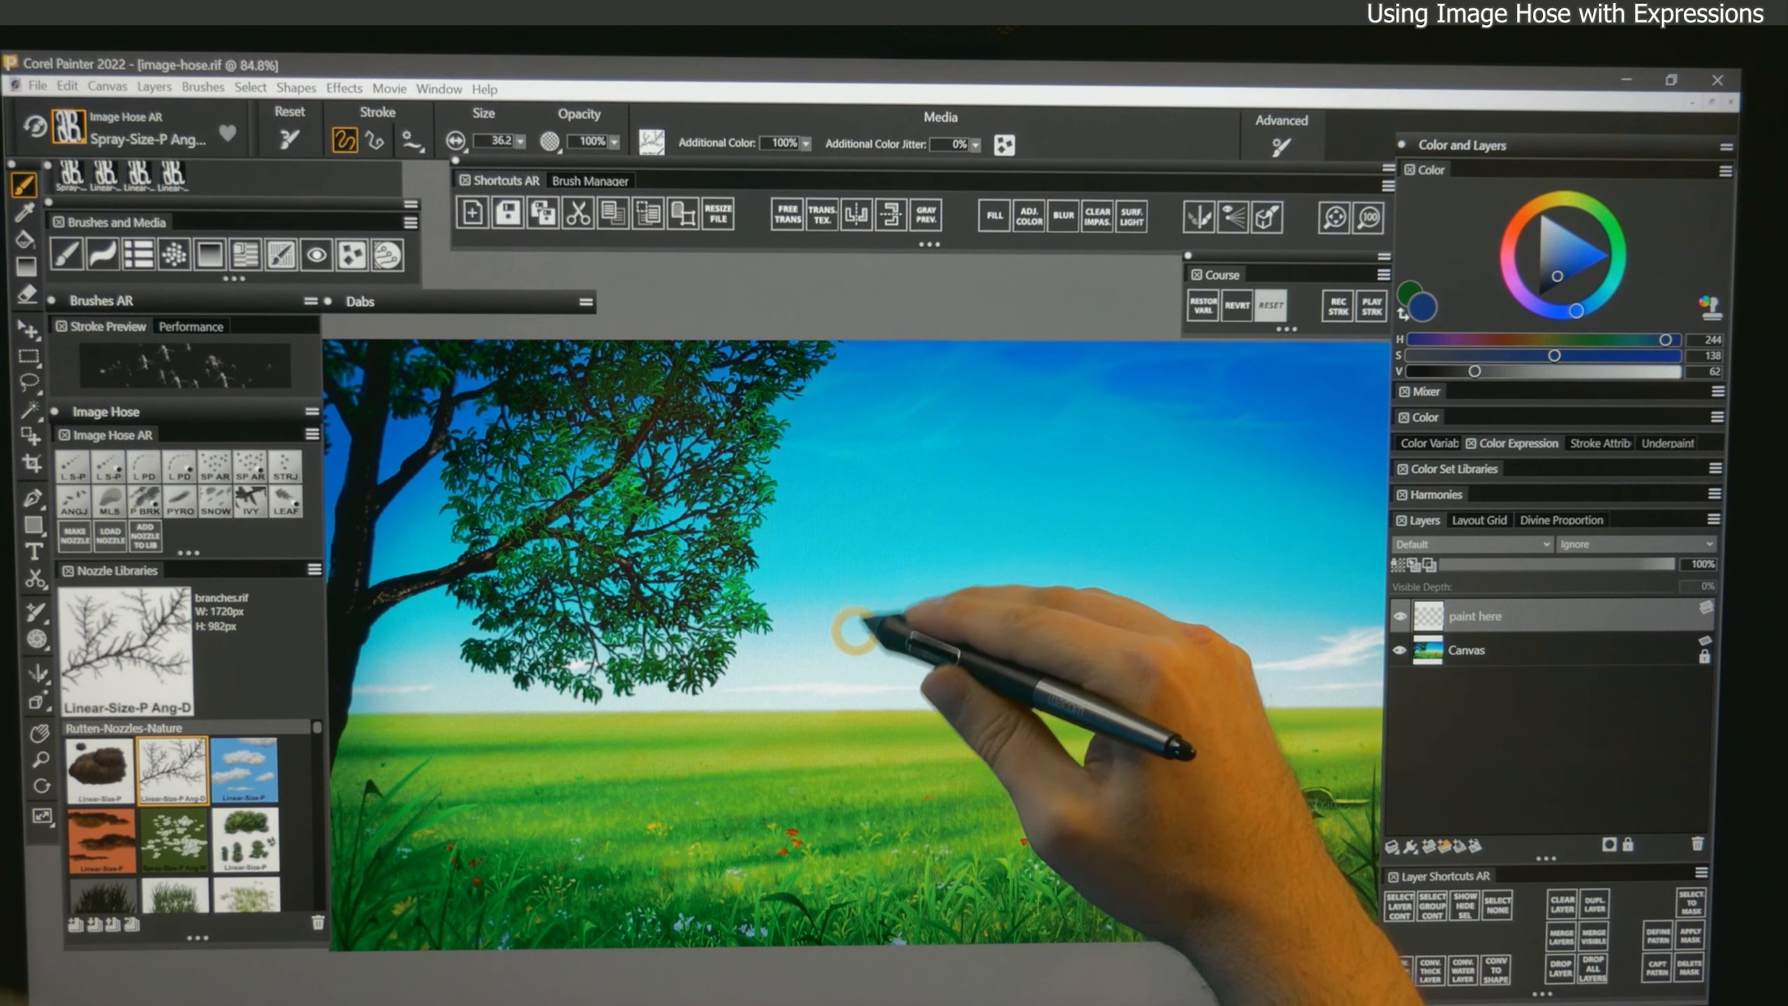
mouse_move(850, 626)
left_mouse_down()
mouse_move(904, 530)
mouse_move(953, 507)
mouse_move(1076, 514)
mouse_move(1167, 571)
mouse_move(1042, 505)
mouse_move(965, 504)
mouse_move(896, 550)
mouse_move(878, 618)
mouse_move(906, 689)
mouse_move(1000, 762)
mouse_move(901, 703)
mouse_move(887, 596)
mouse_move(919, 542)
mouse_move(1031, 517)
left_mouse_up()
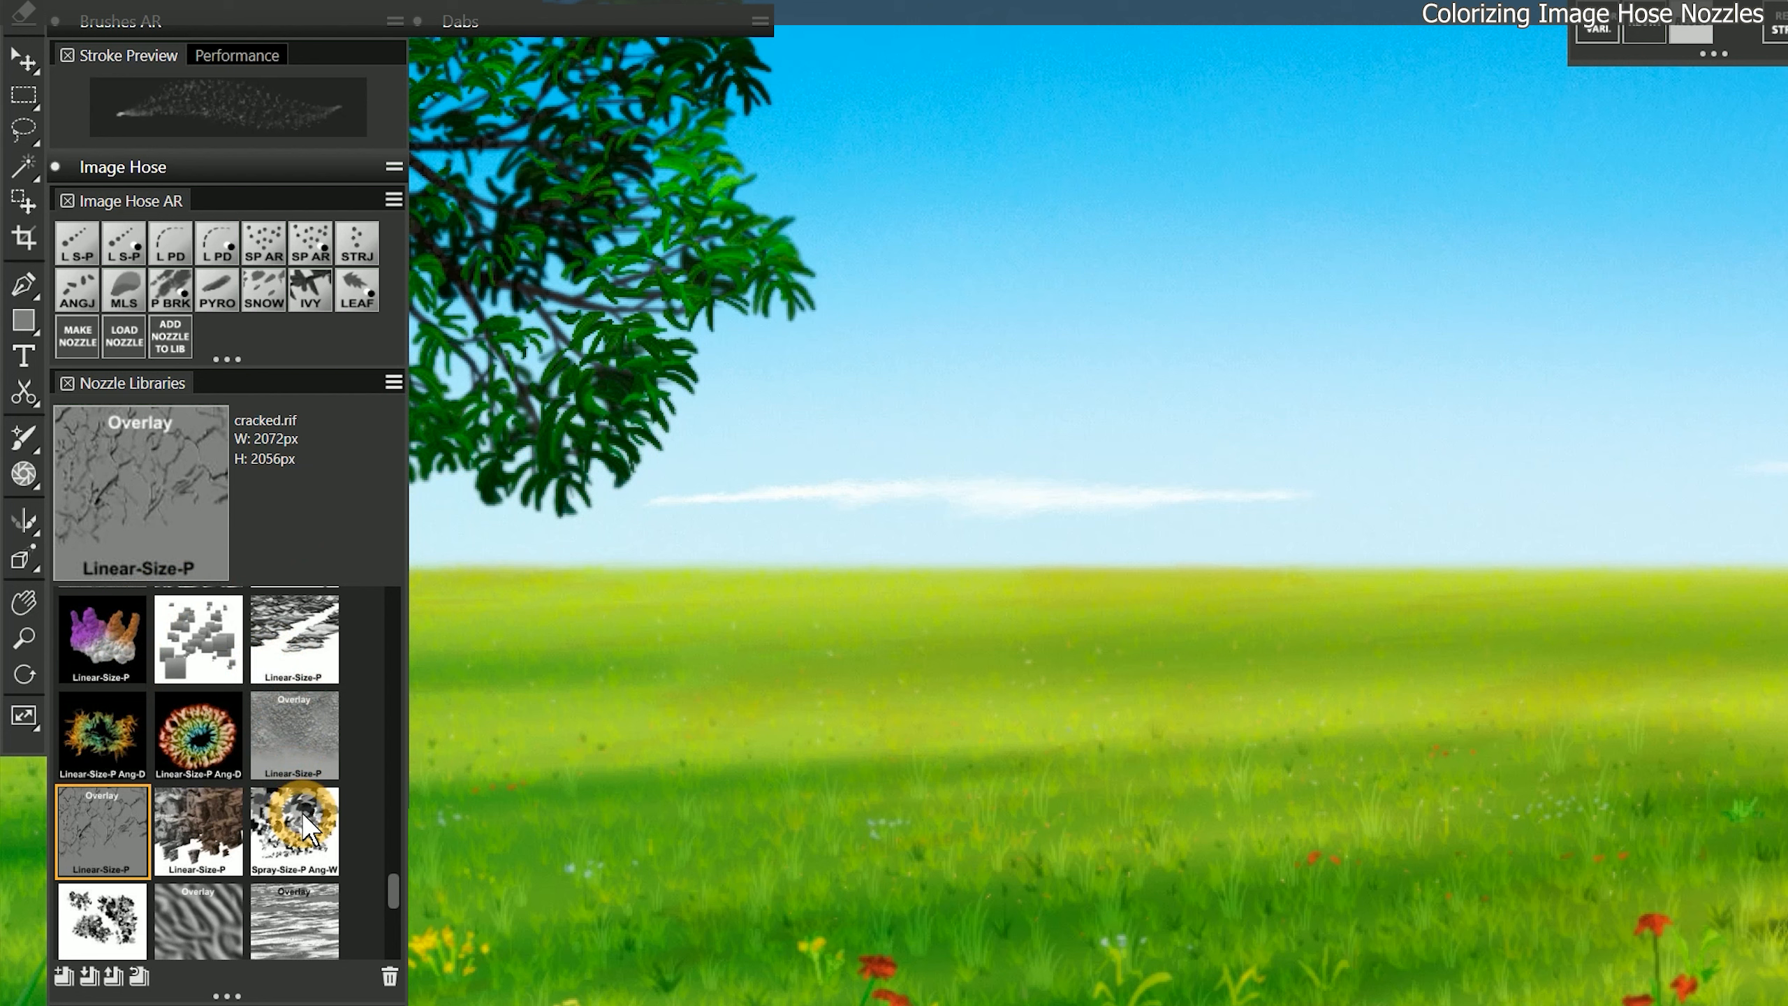
Load the leaf-clumps nozzle from the nature nozzle library
left_click_drag(392, 891, 387, 676)
left_click(293, 830)
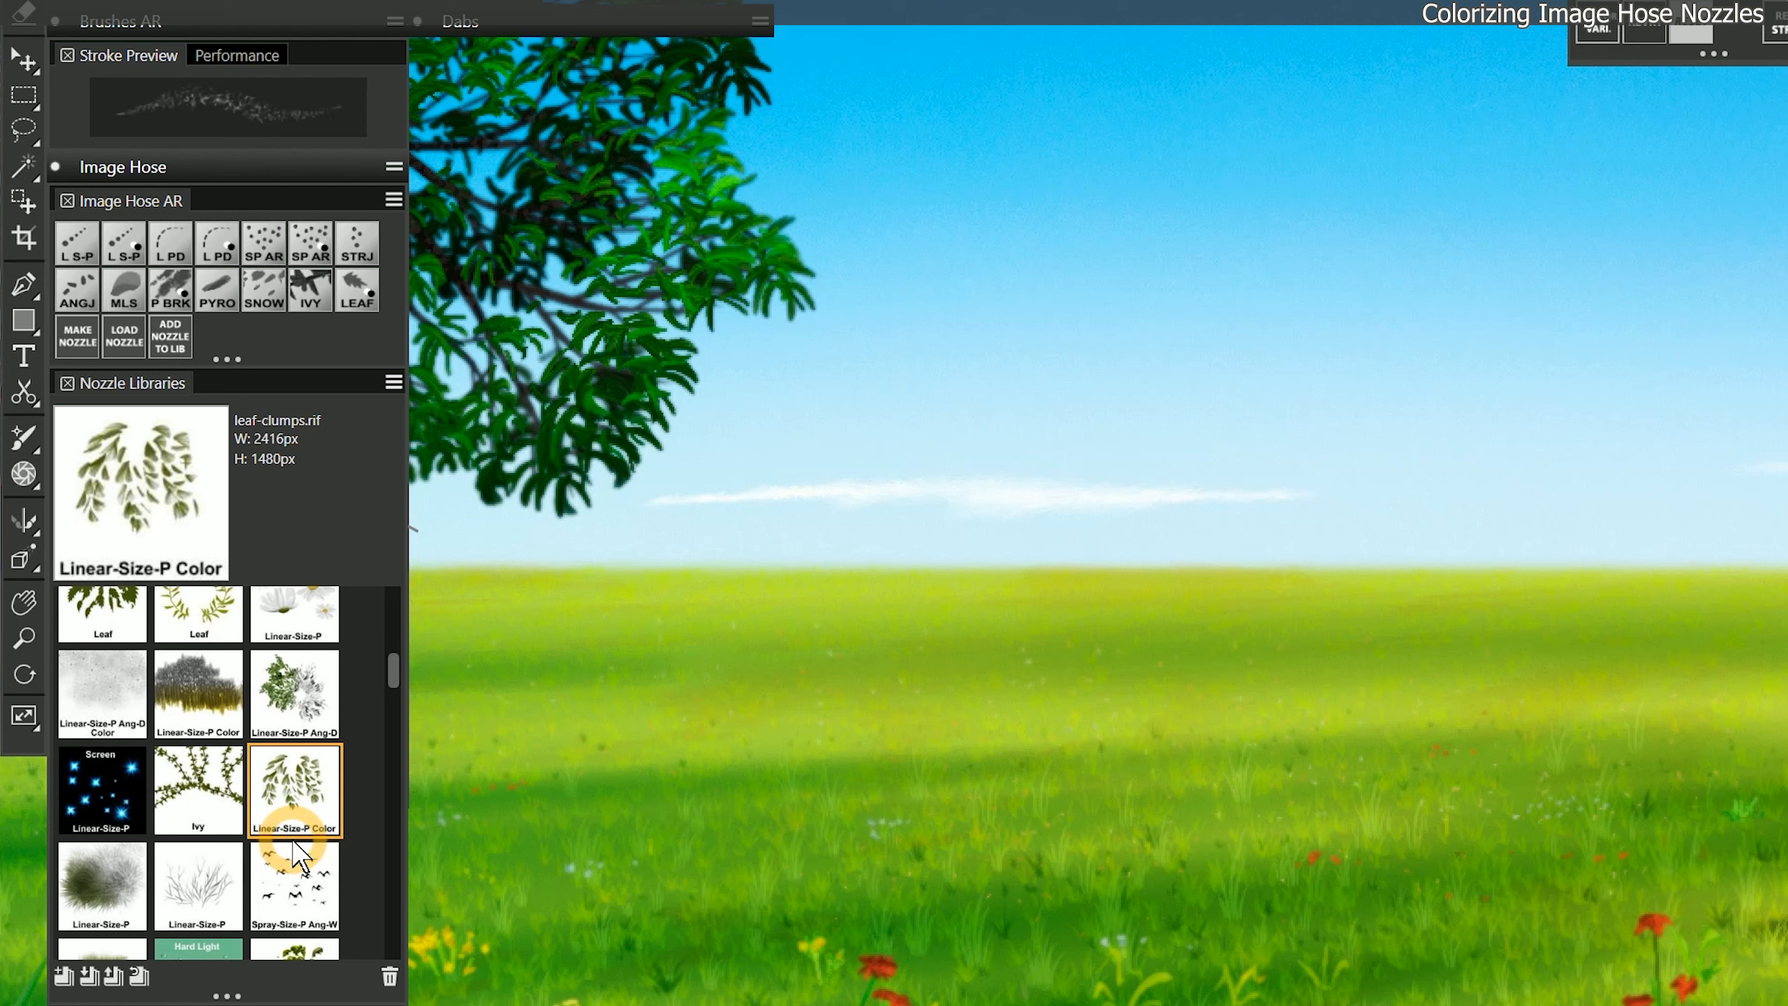
Switch to the Linear-Size-P Color variant, choose a medium green main color and paint leaf clumps in the sky
left_click(138, 251)
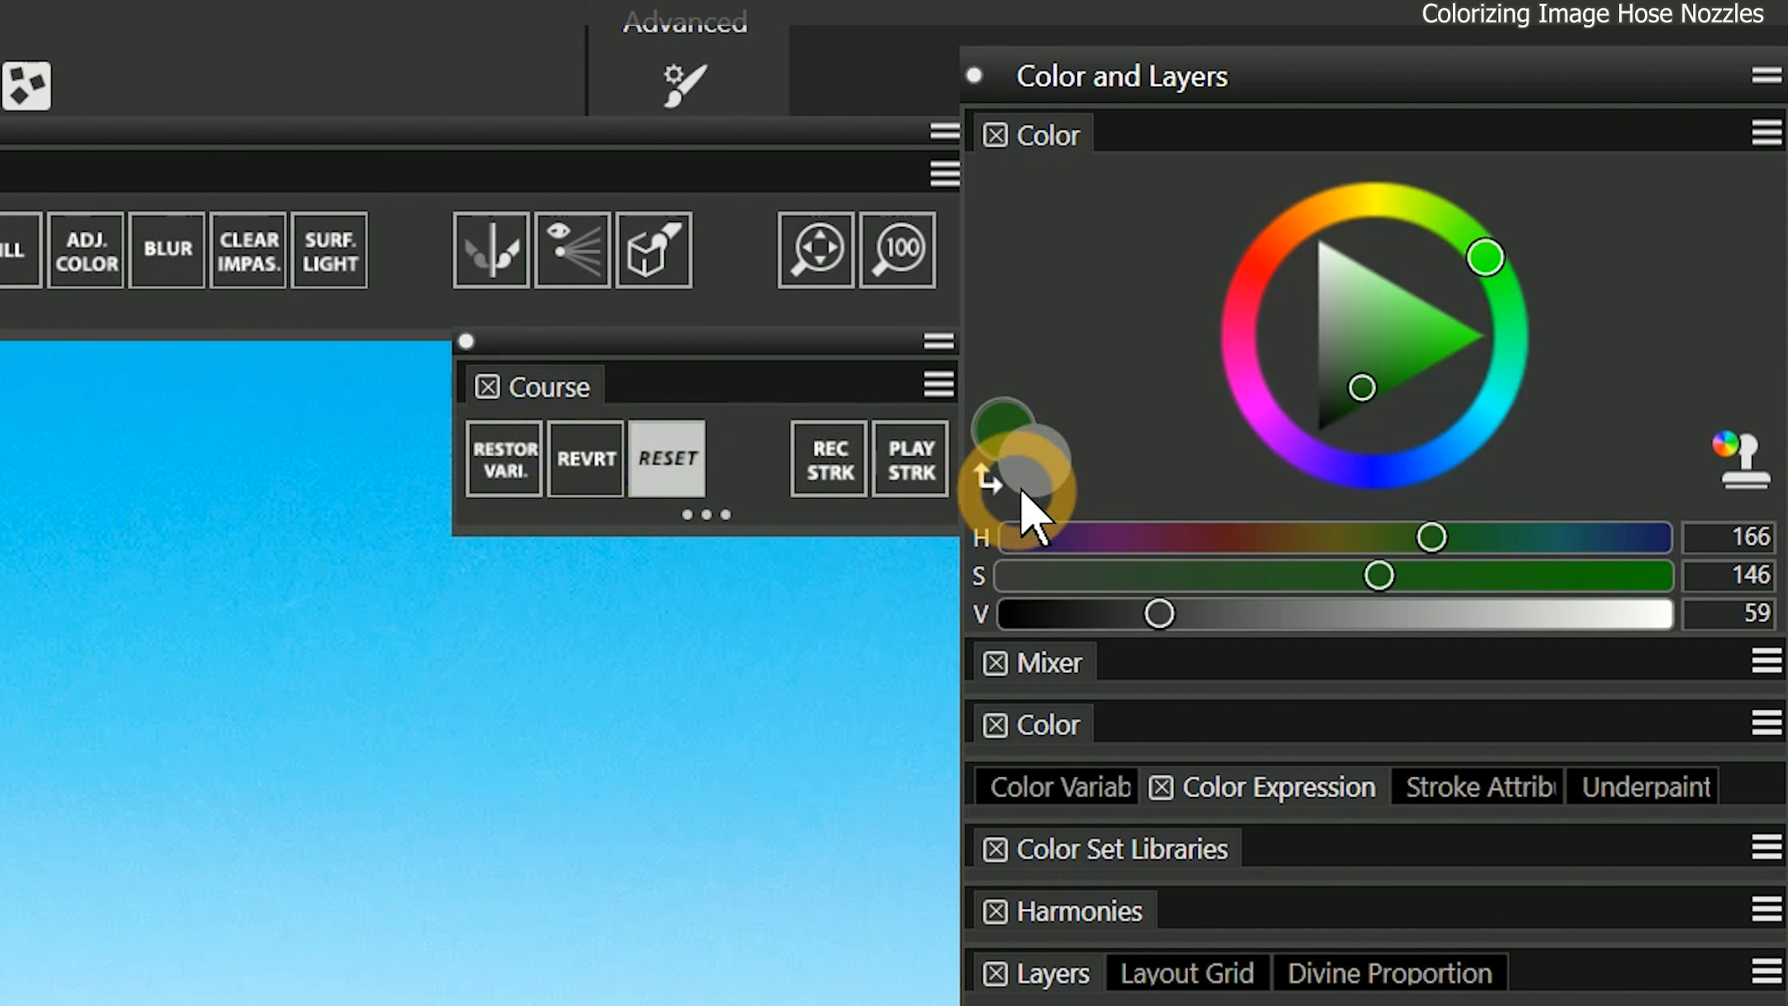
left_click(995, 417)
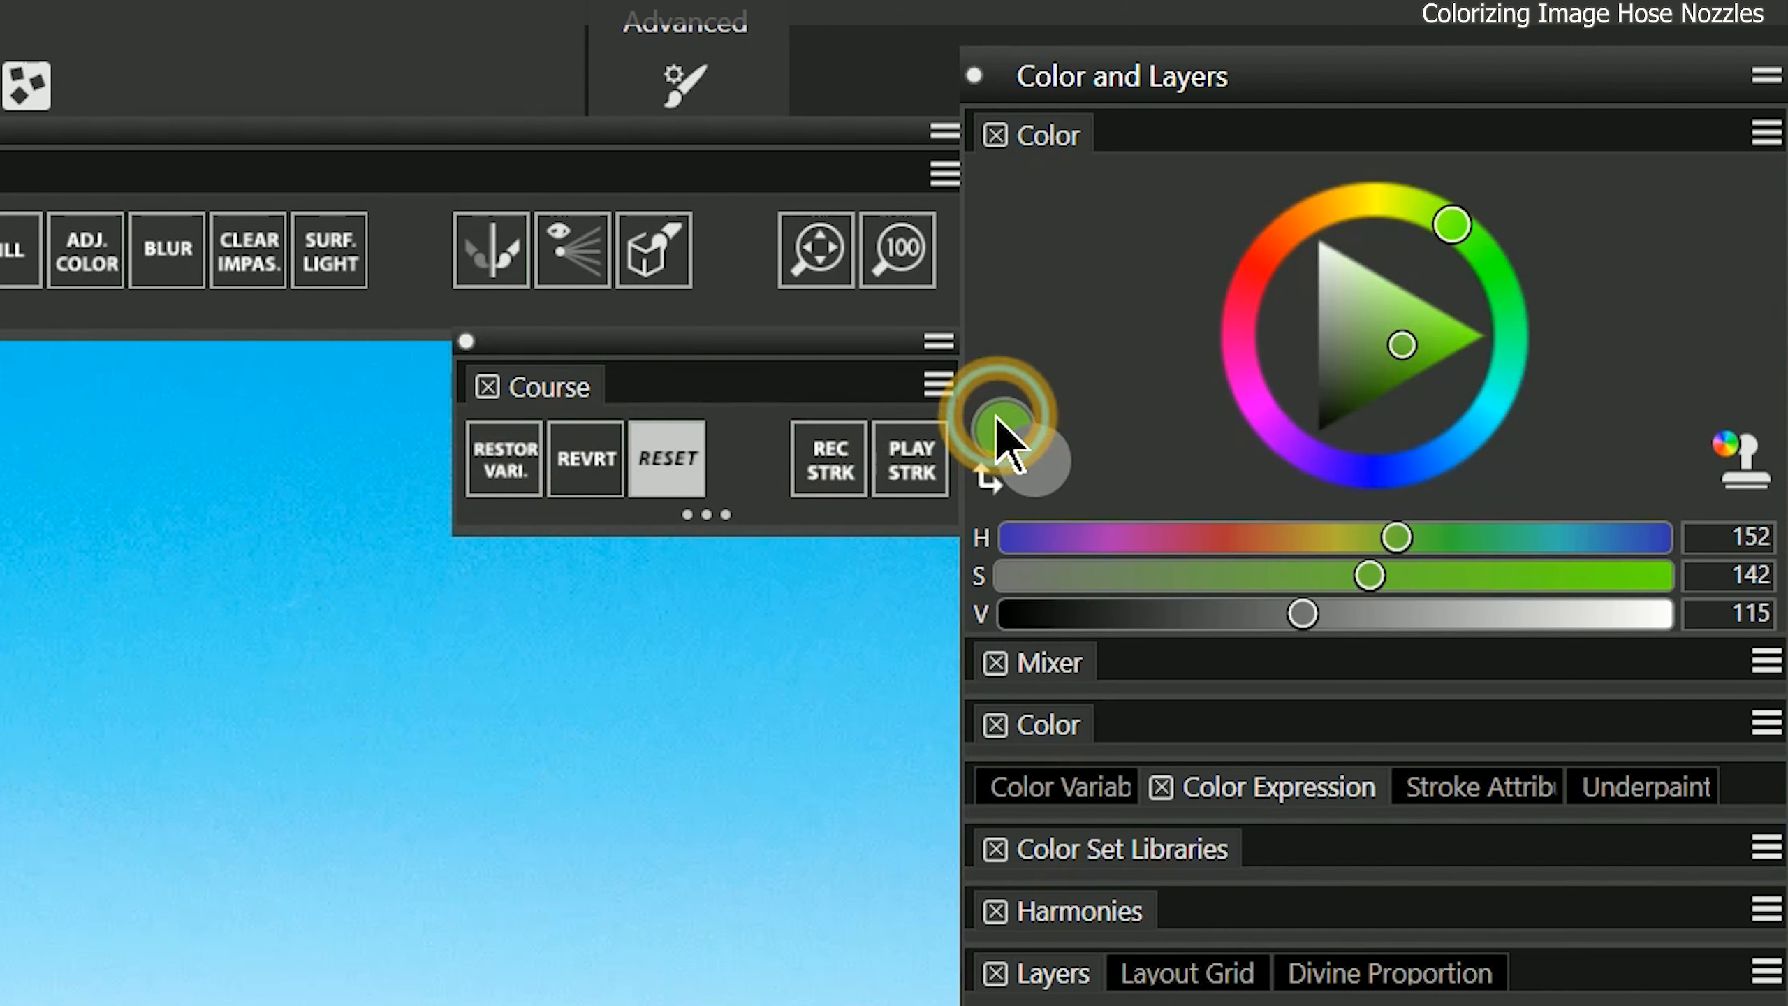
left_click_drag(1405, 342, 1405, 342)
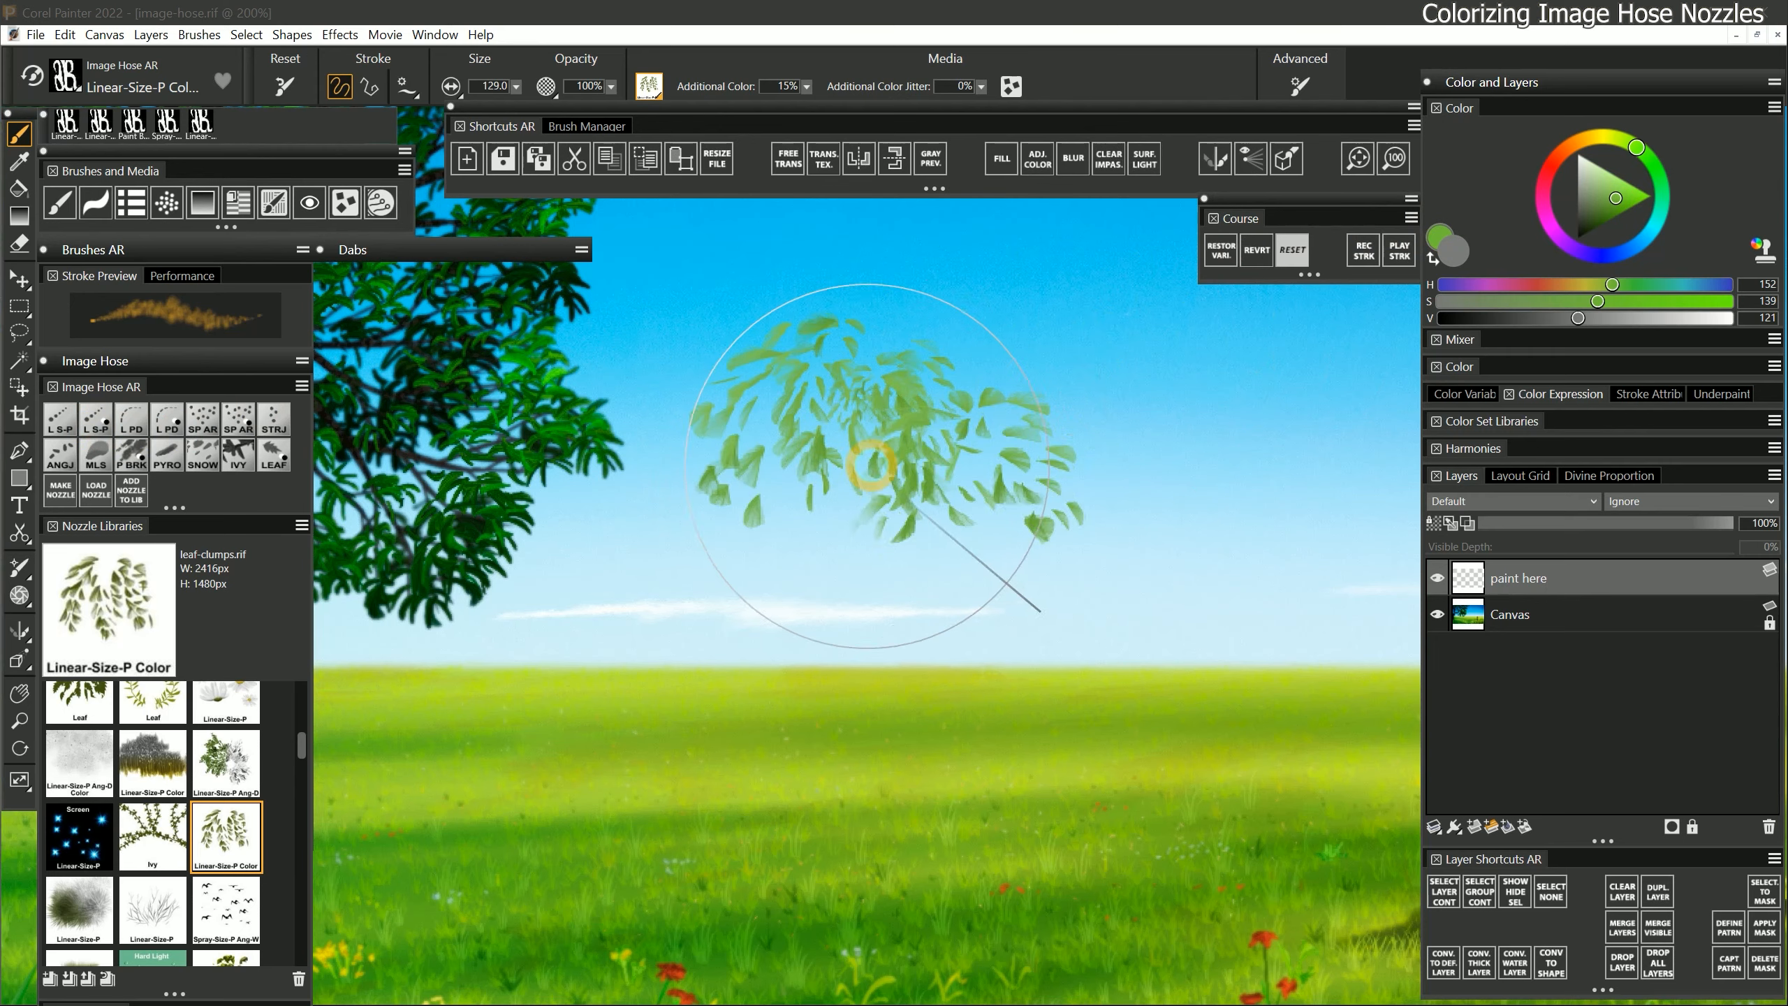
mouse_move(871, 465)
left_mouse_down()
mouse_move(850, 417)
mouse_move(866, 572)
mouse_move(950, 543)
left_mouse_up()
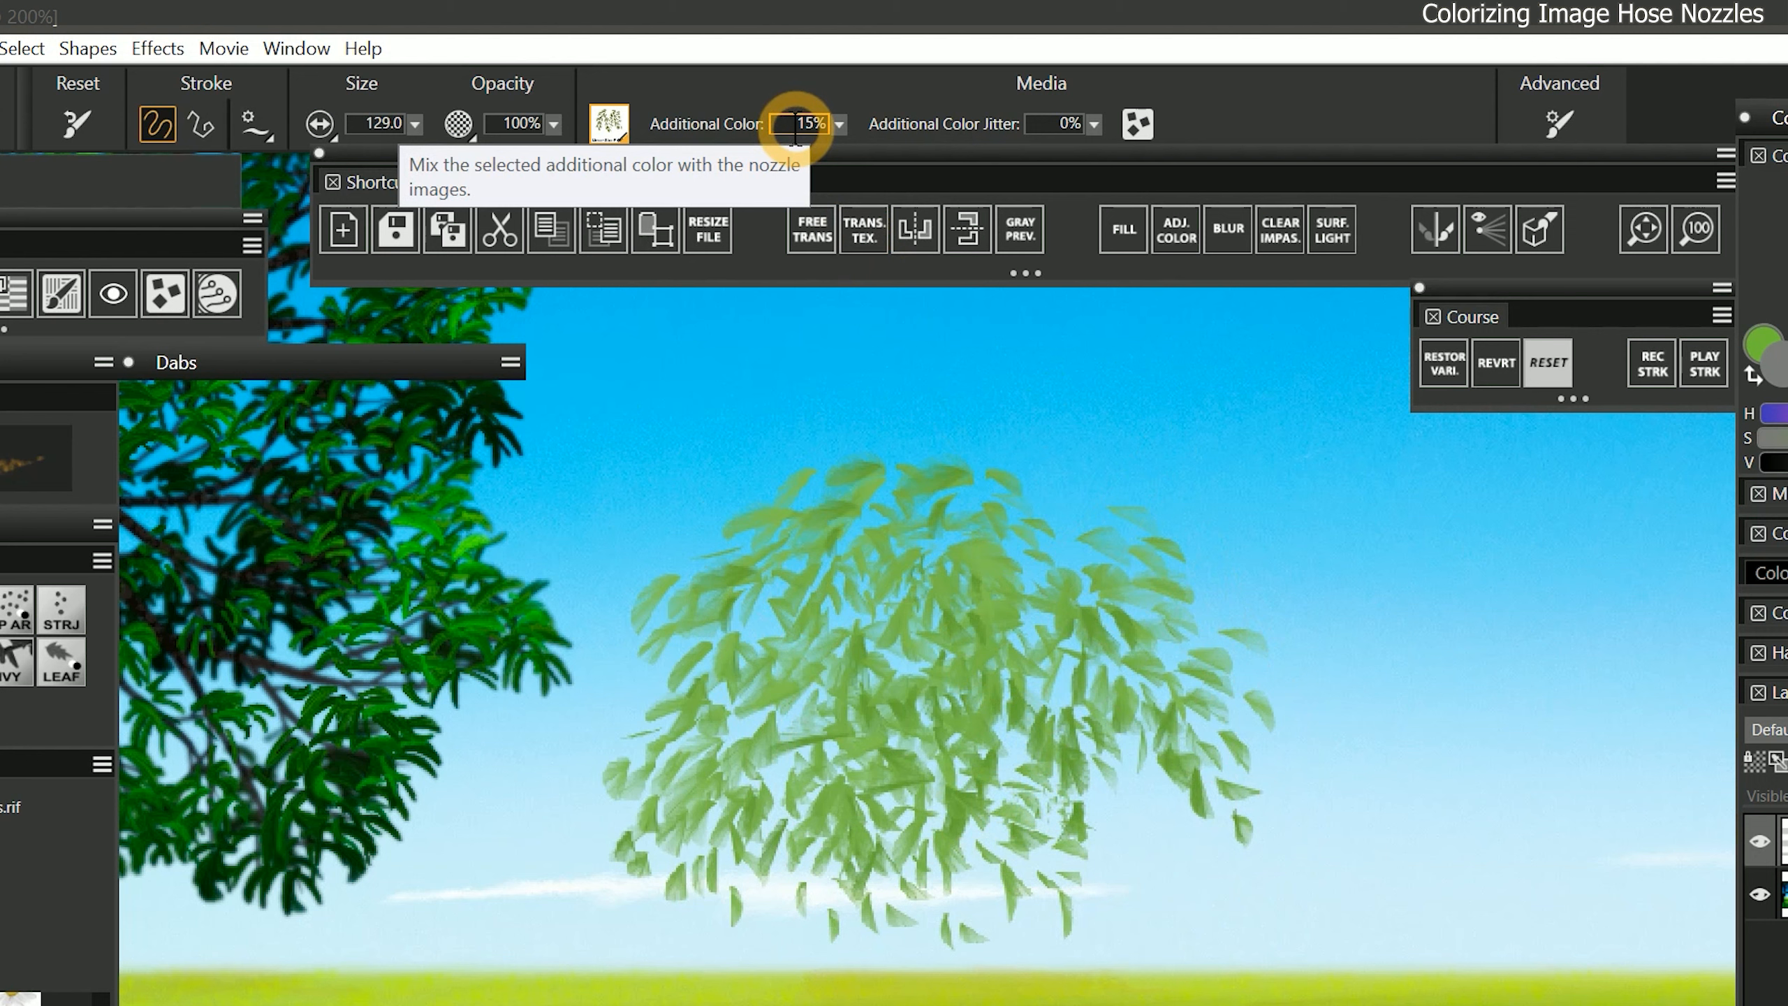
Vary the Additional Color amount between 3% and 34% and paint comparison leaf clumps on both sides of the first clump
left_click(838, 124)
left_click_drag(716, 213, 697, 204)
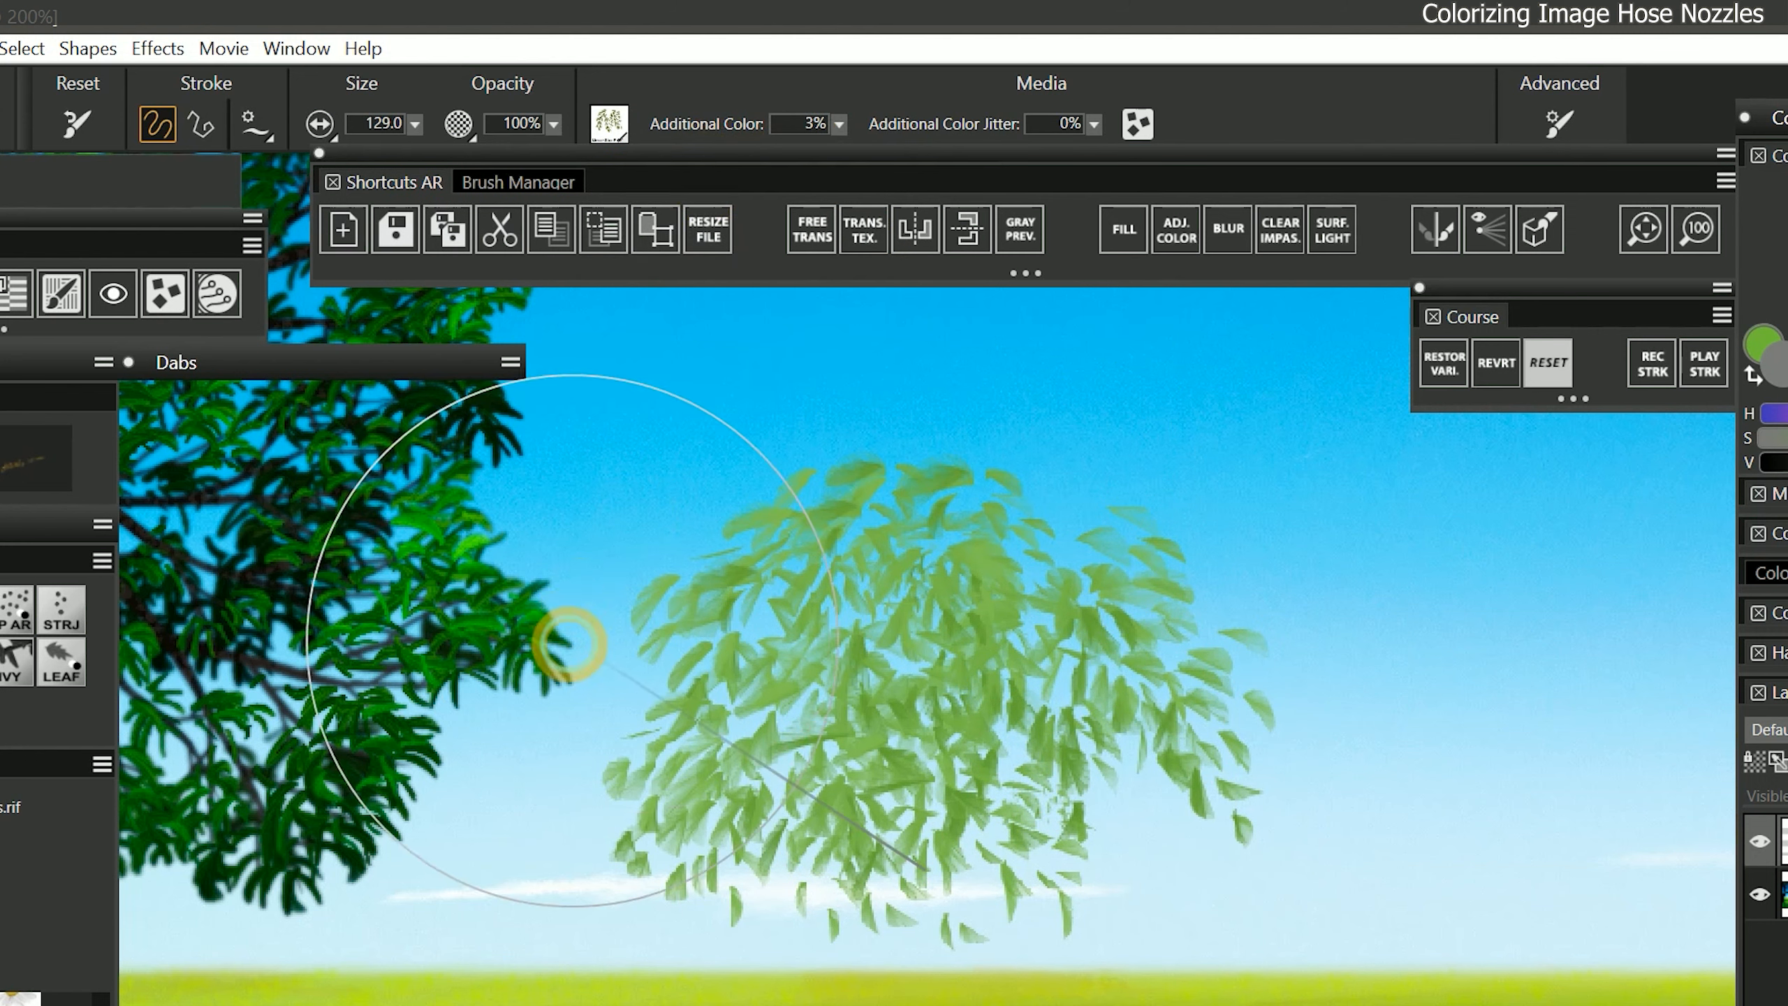
left_click_drag(571, 639, 597, 573)
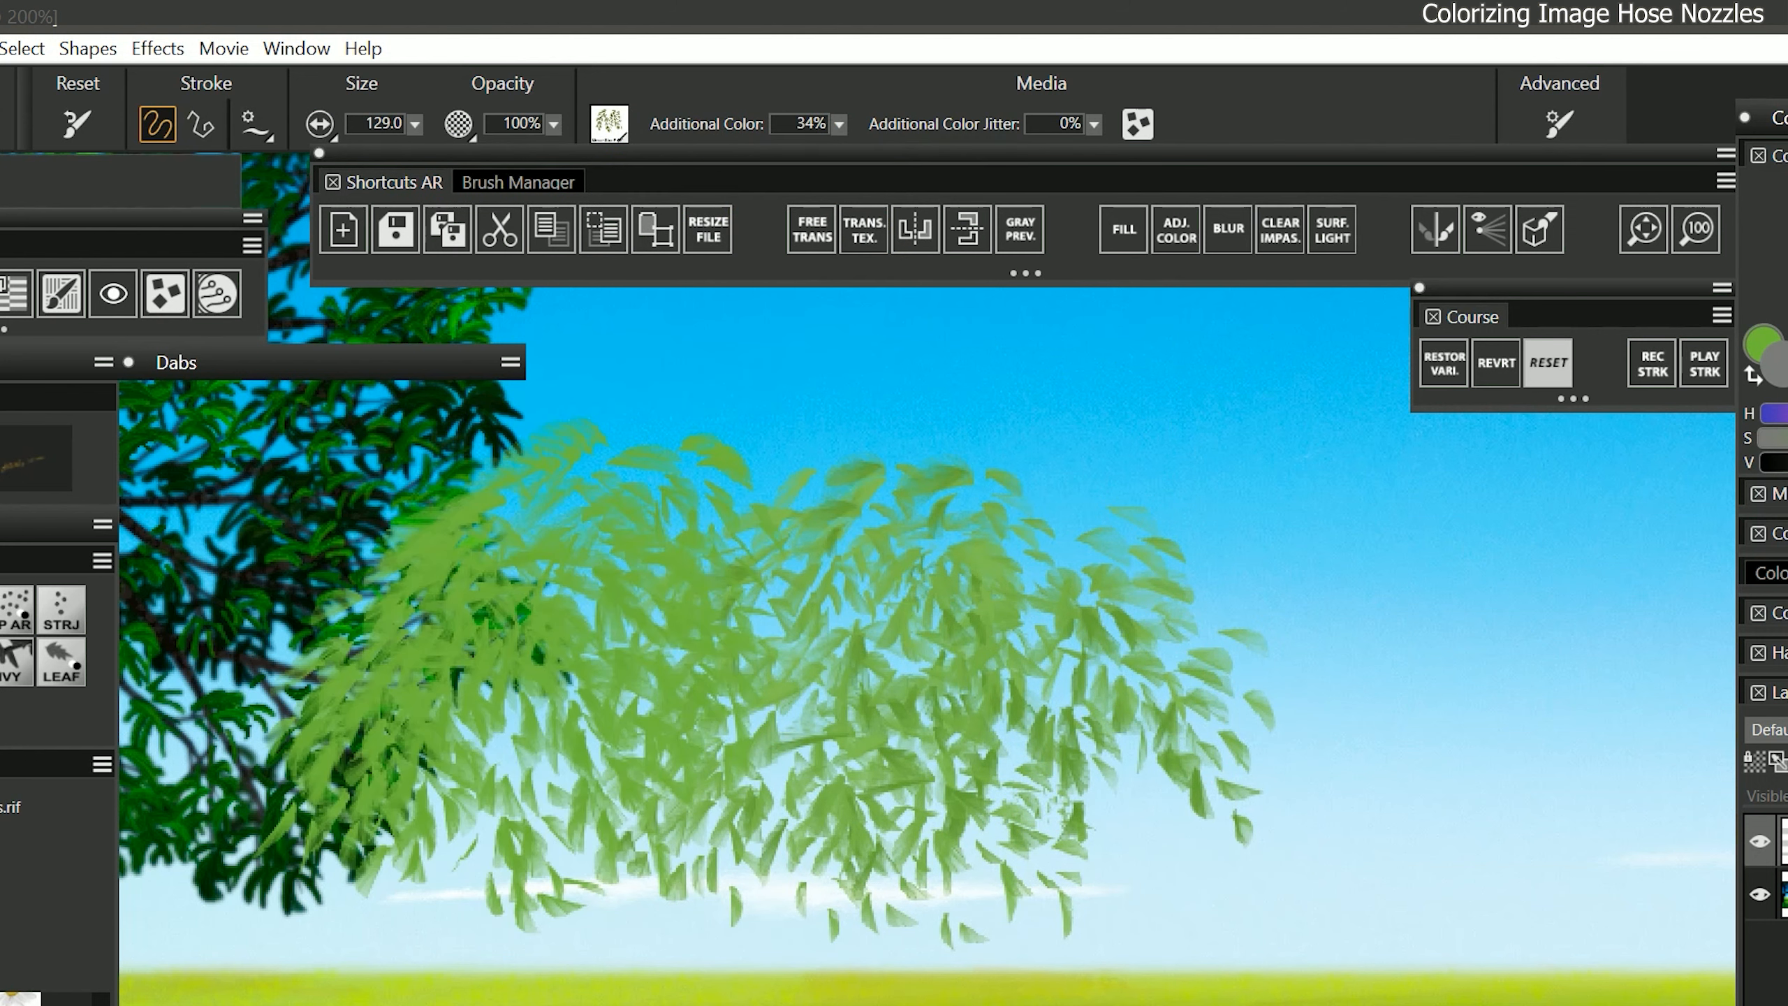
left_click_drag(1372, 711, 1442, 694)
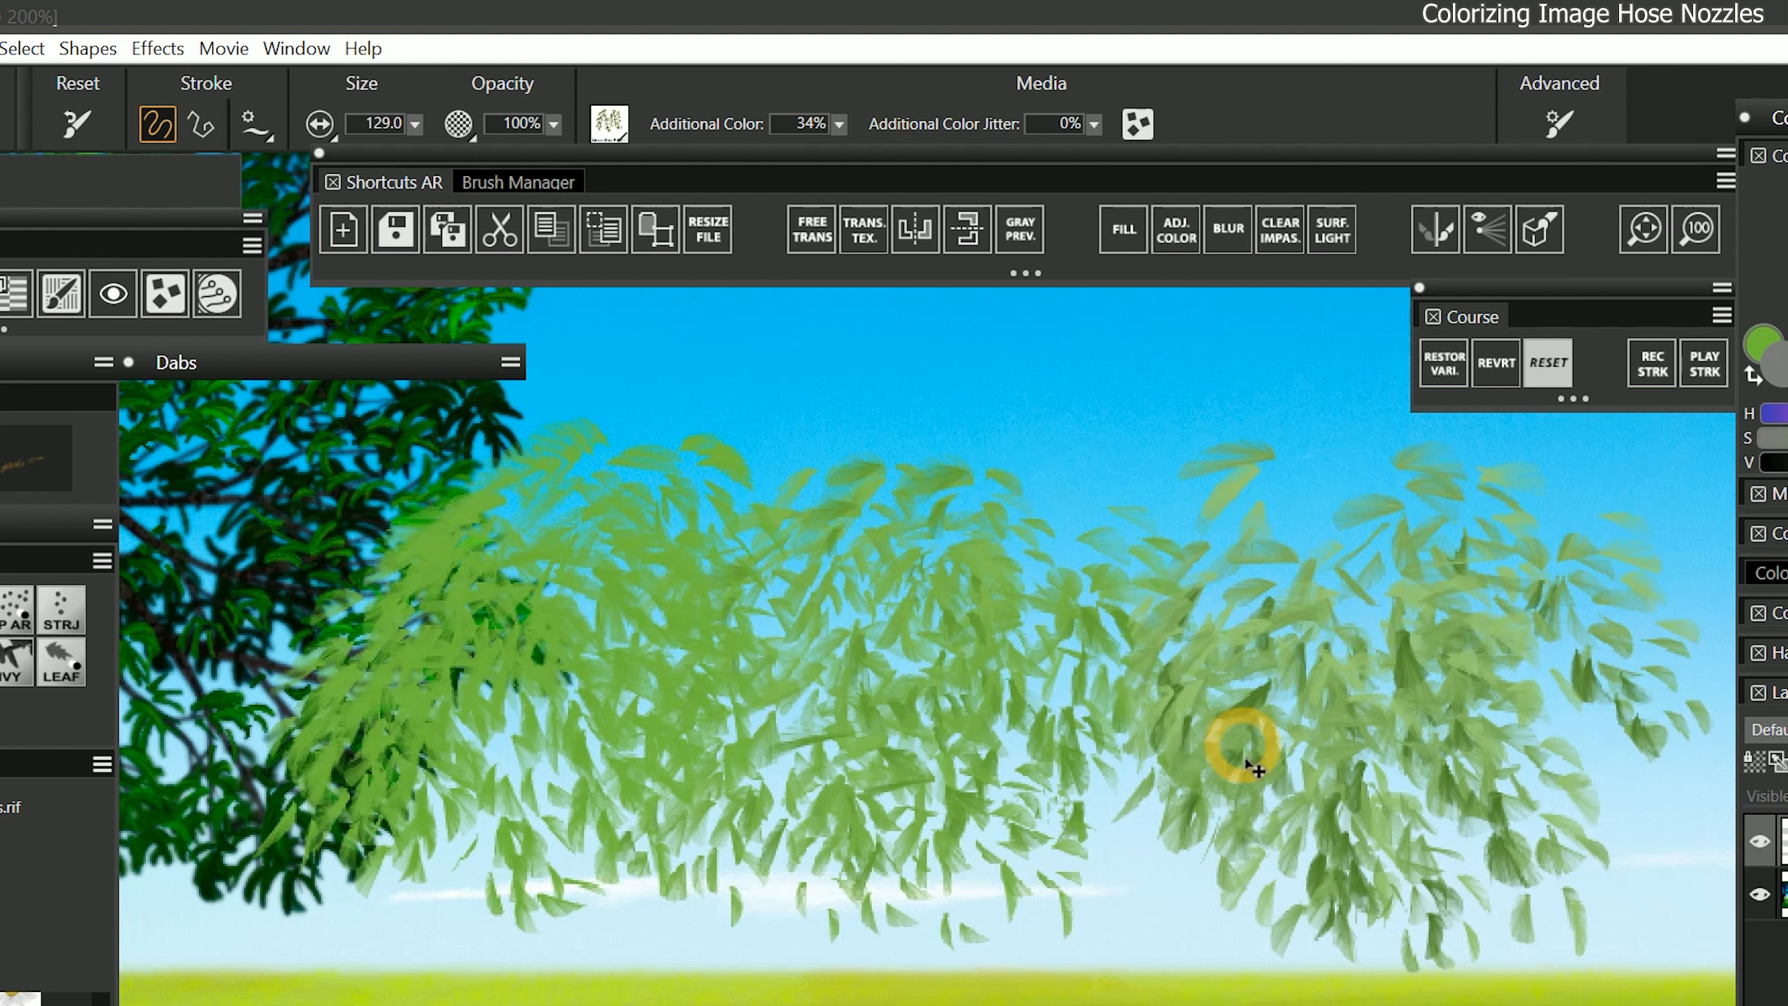
Set the brush's Additional Color amount to 15%
left_click(839, 124)
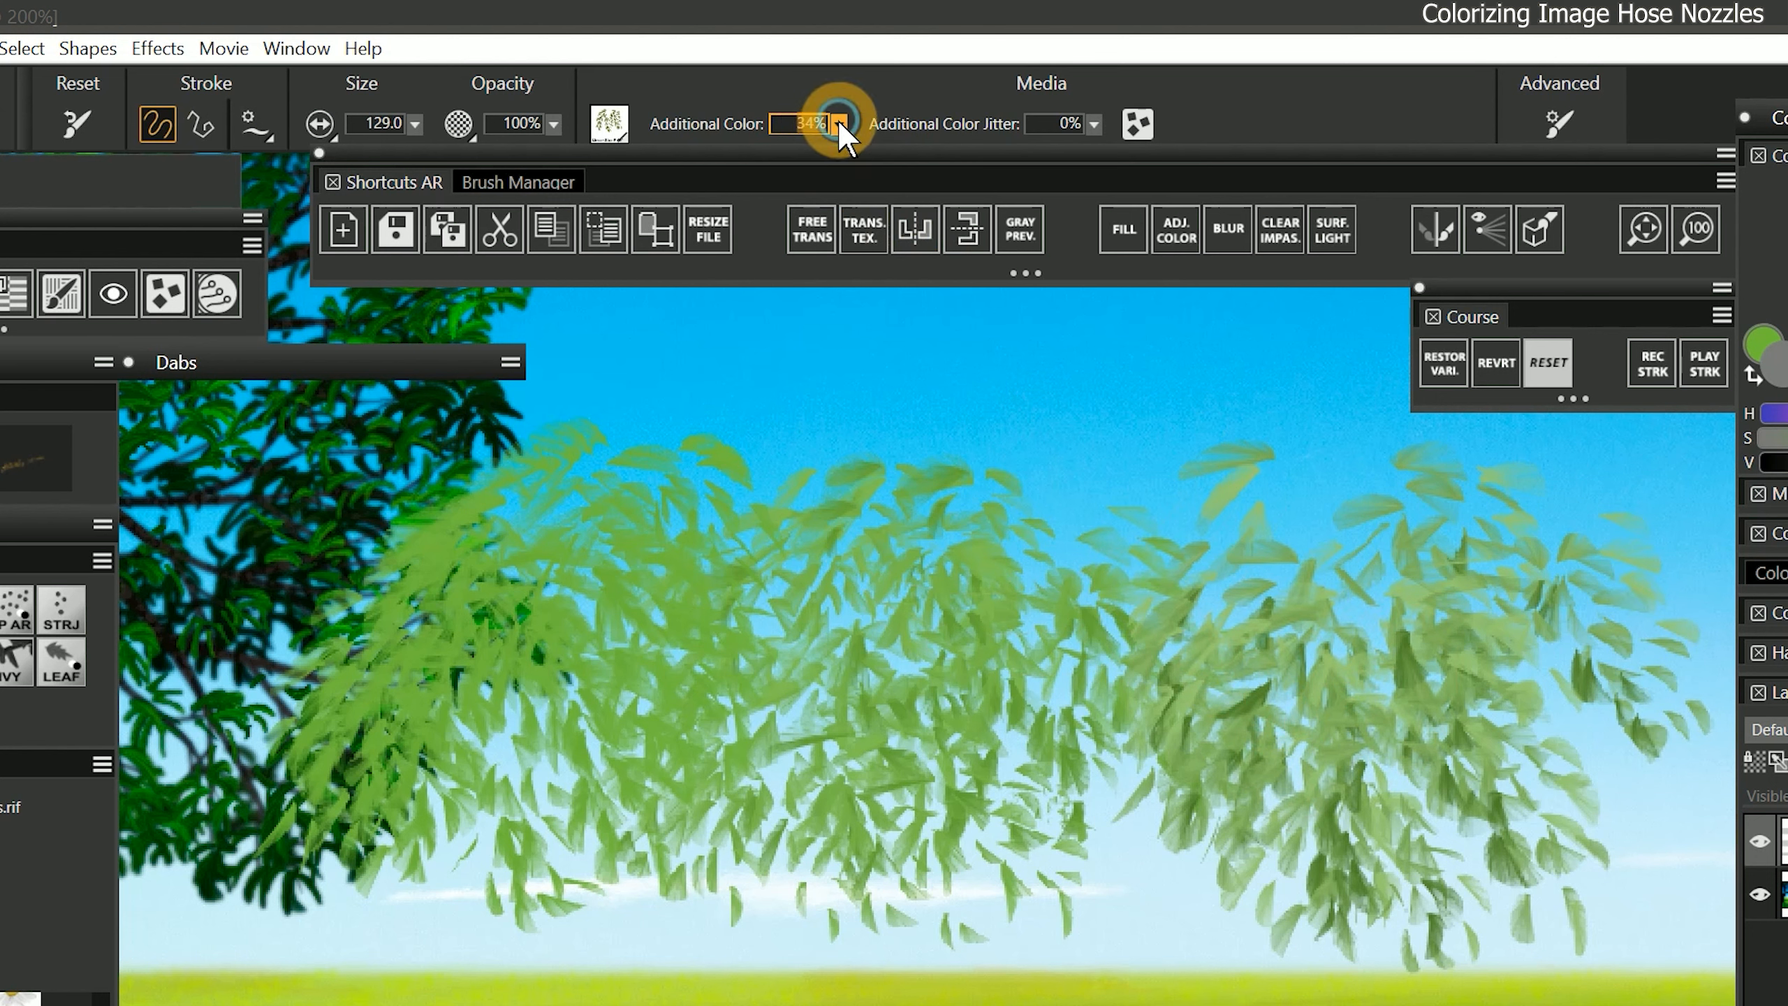
type("15")
key("Return")
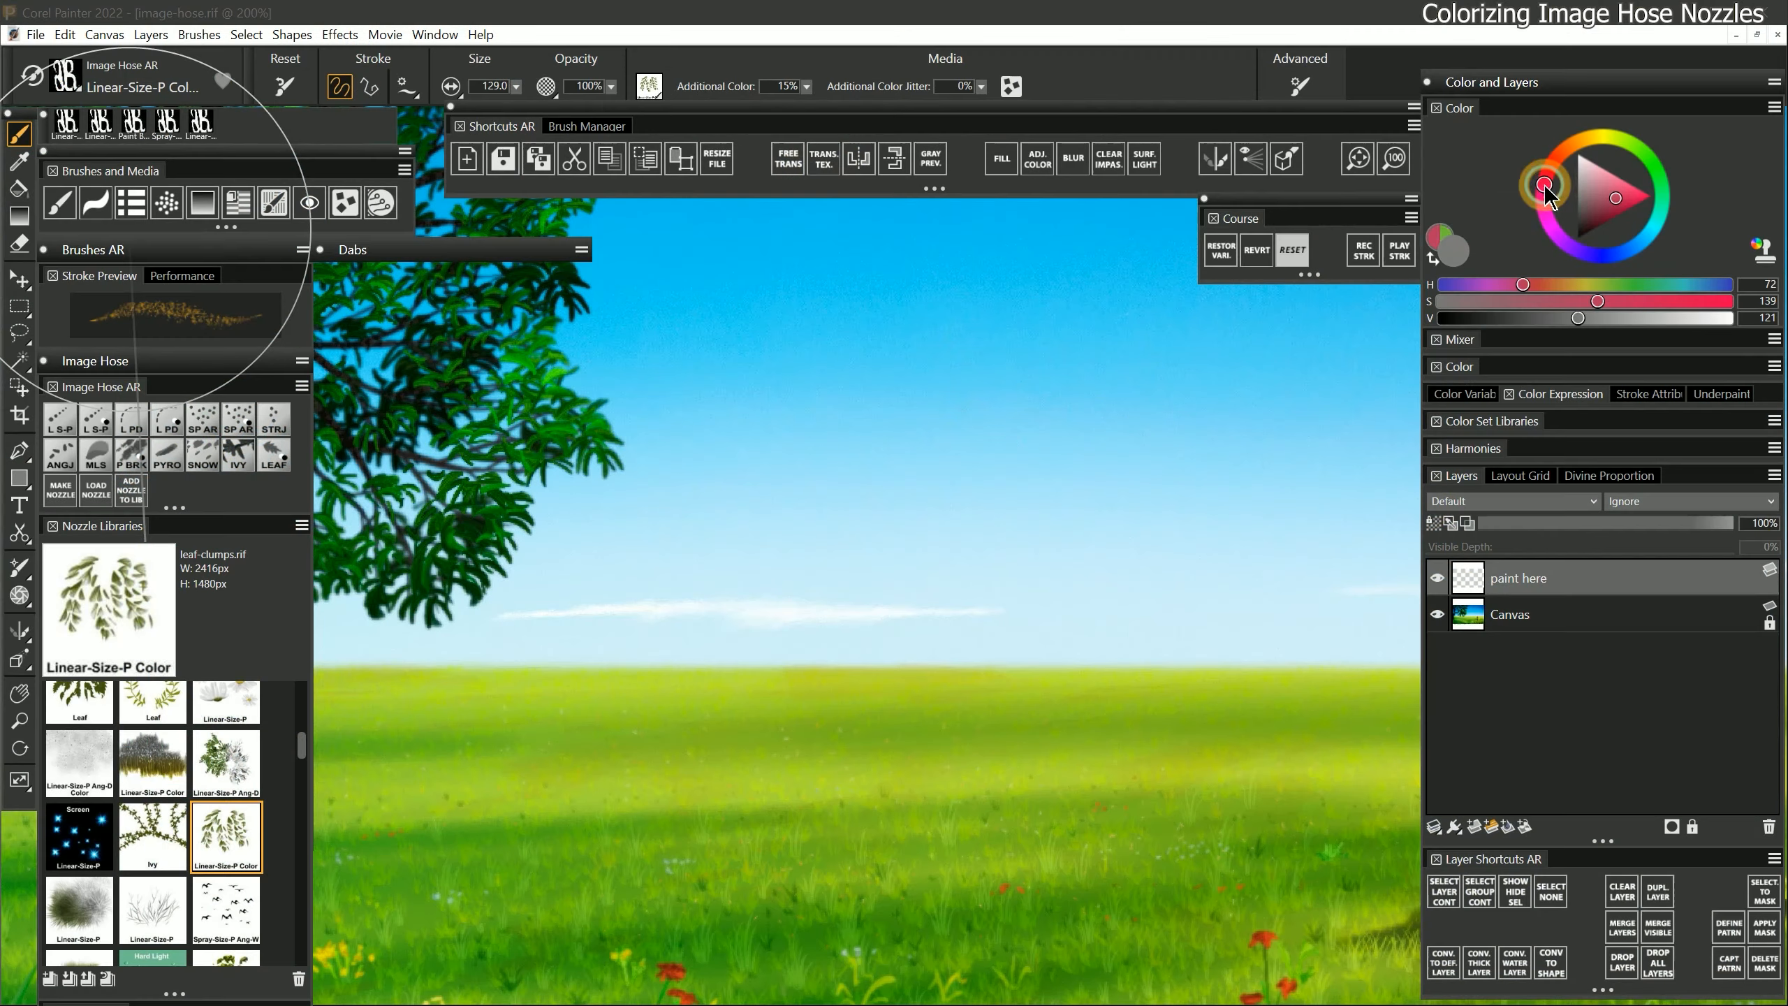
Try a leaf-clump stroke across the horizon in bright red (H 82, S 255, V 117) and undo it
left_click(1543, 186)
left_click(1631, 203)
left_click(1548, 171)
left_click(1644, 199)
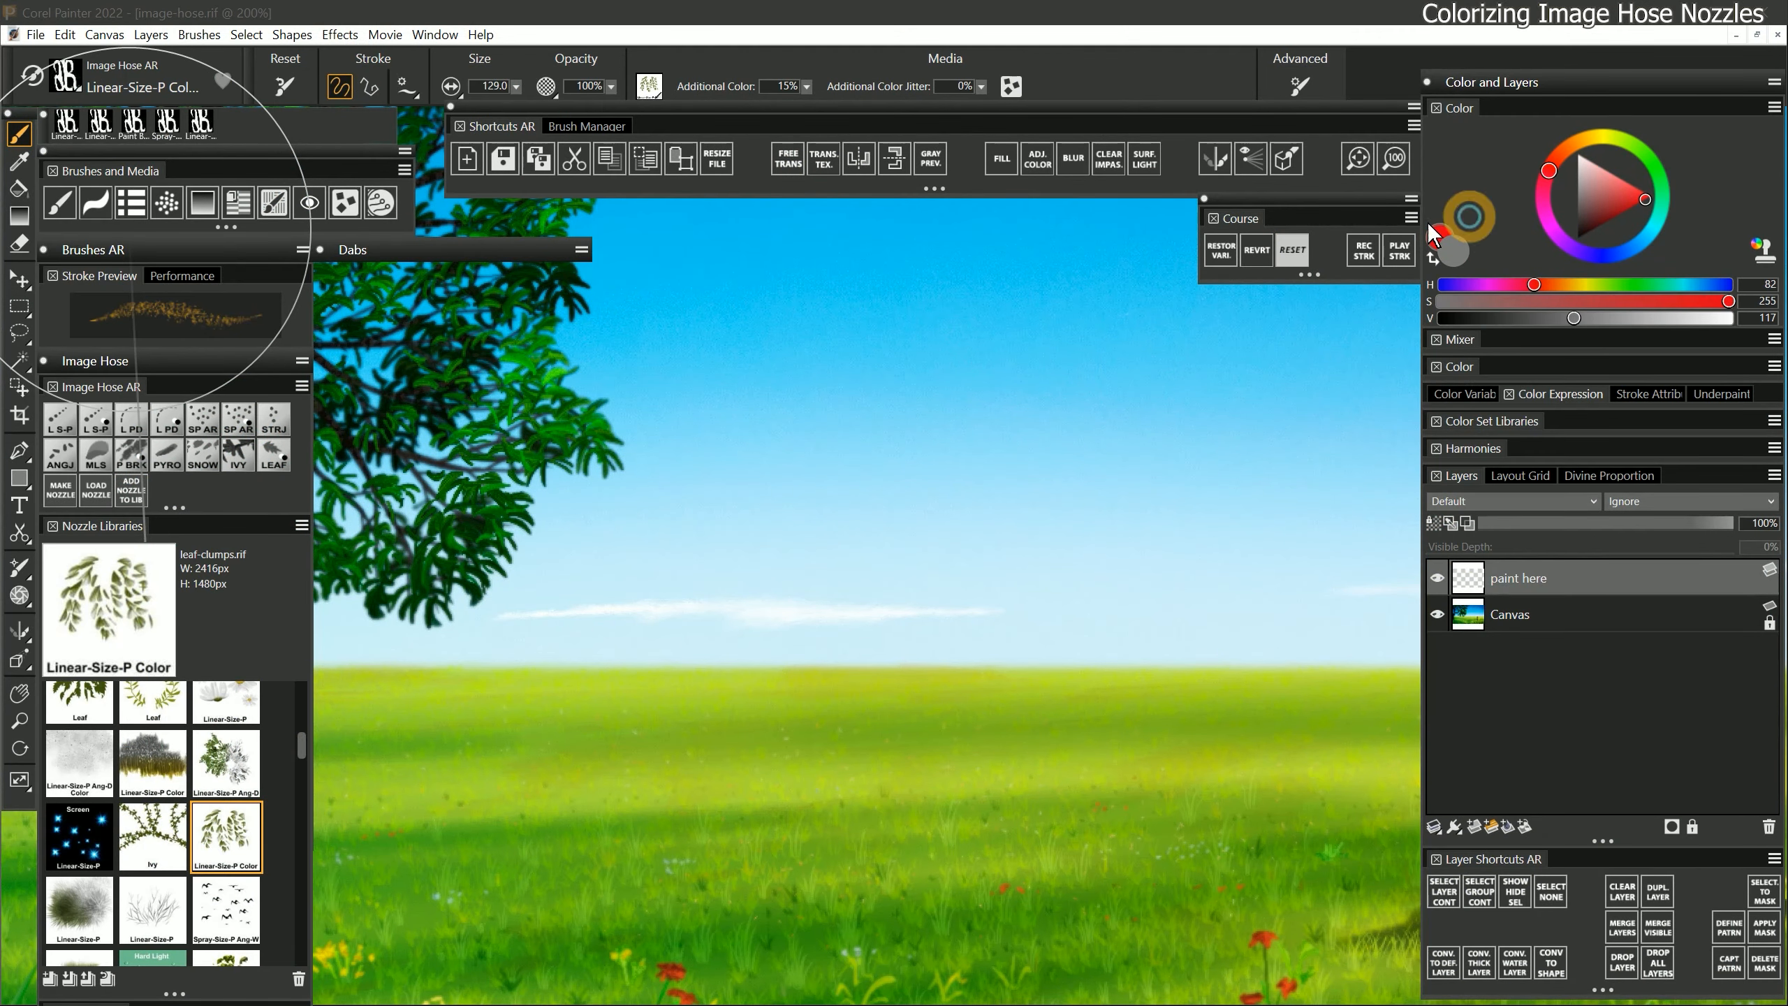
mouse_move(795, 535)
left_mouse_down()
mouse_move(910, 511)
mouse_move(1088, 632)
left_mouse_up()
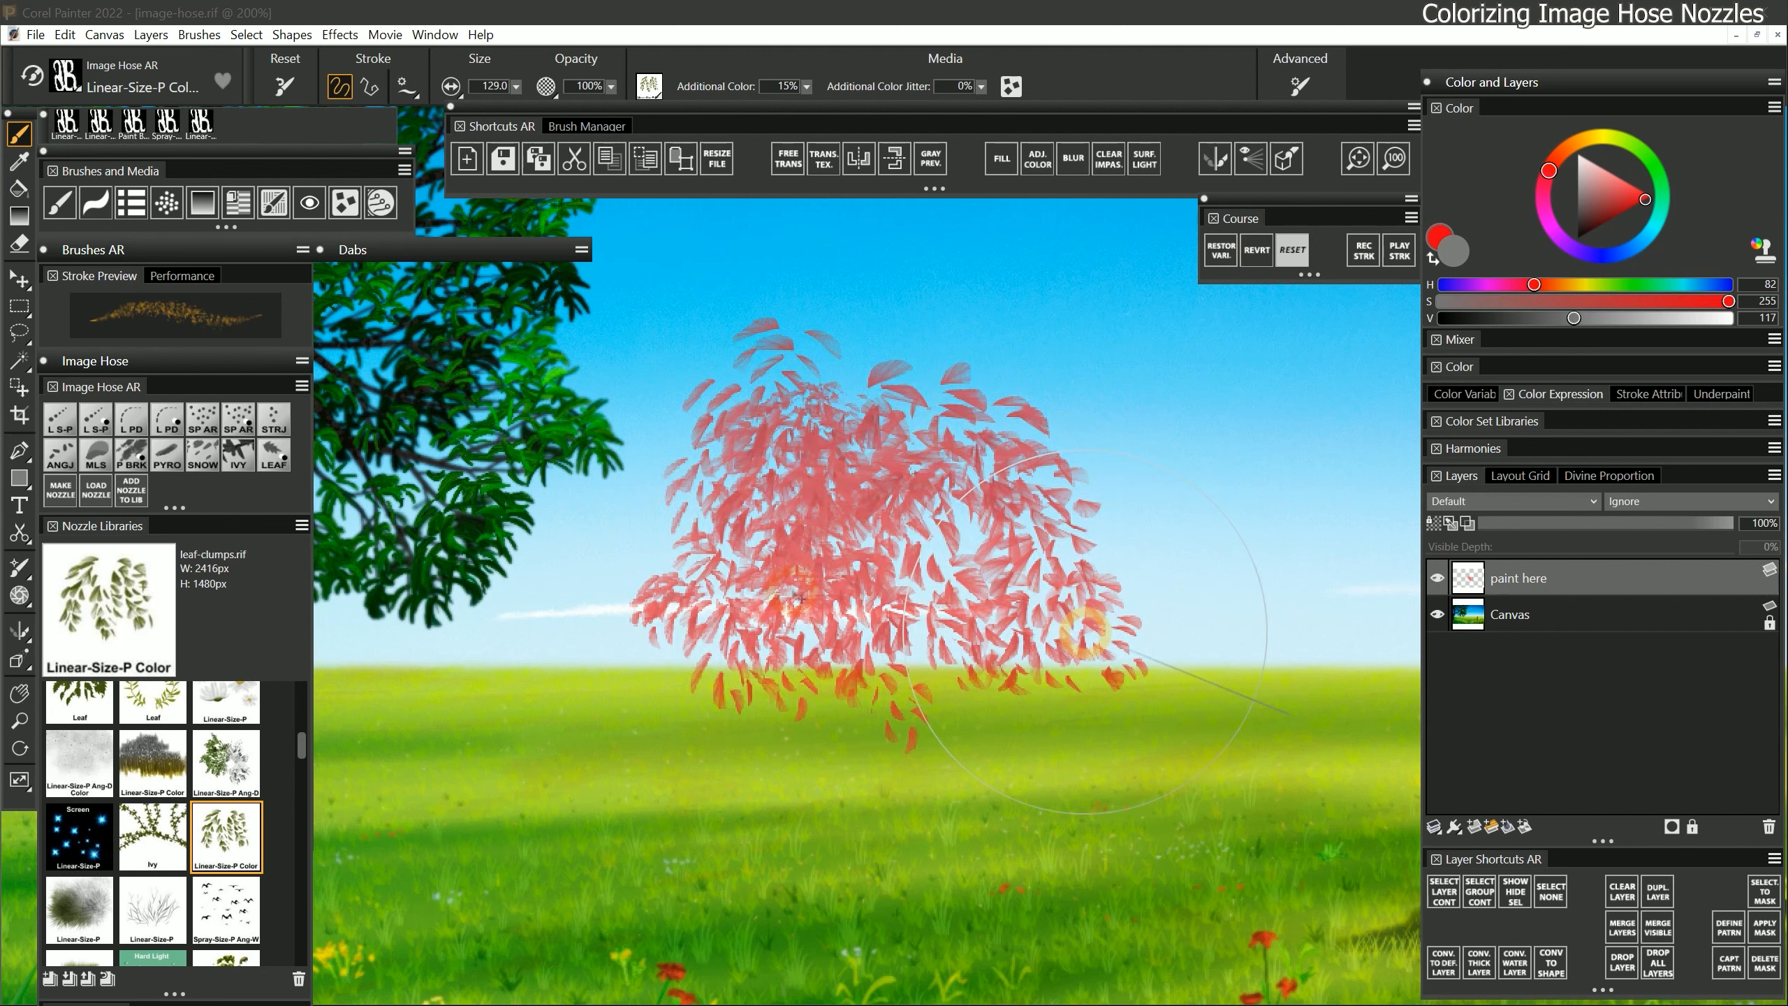
key("ctrl+z")
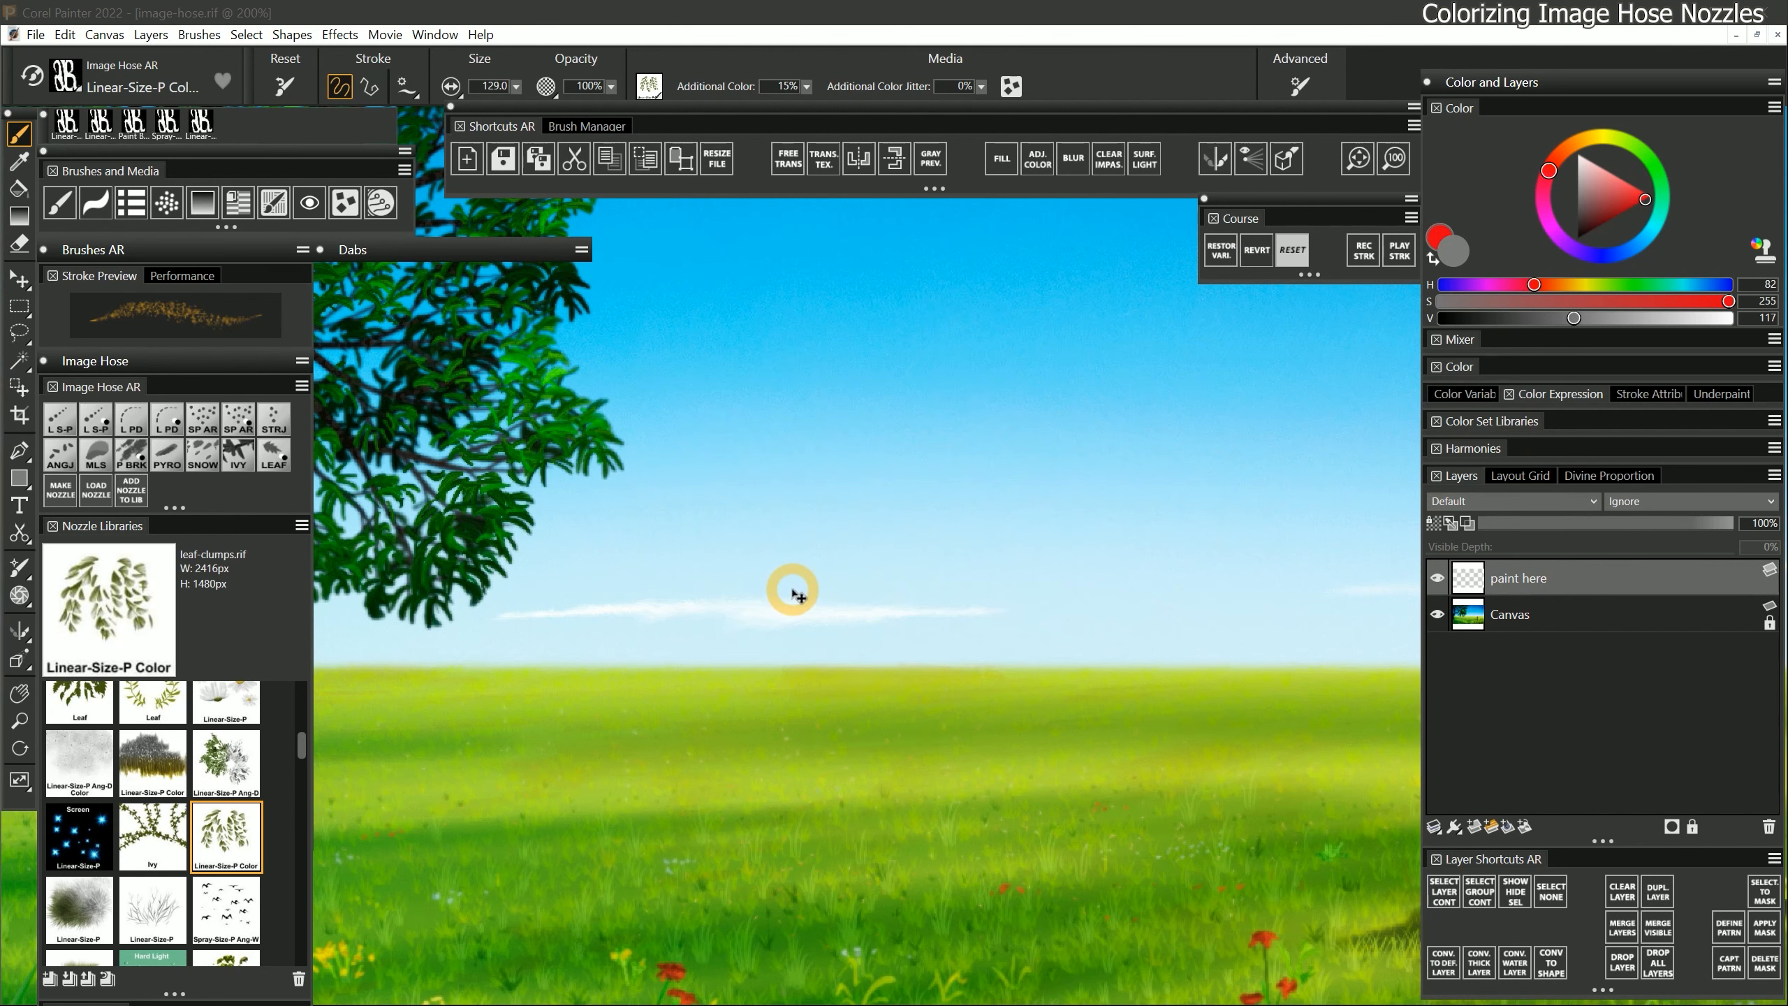
Paint gray leaf clumps above the meadow with the Linear-Size-P variant and select the content of the "paint here" layer
left_click(60, 421)
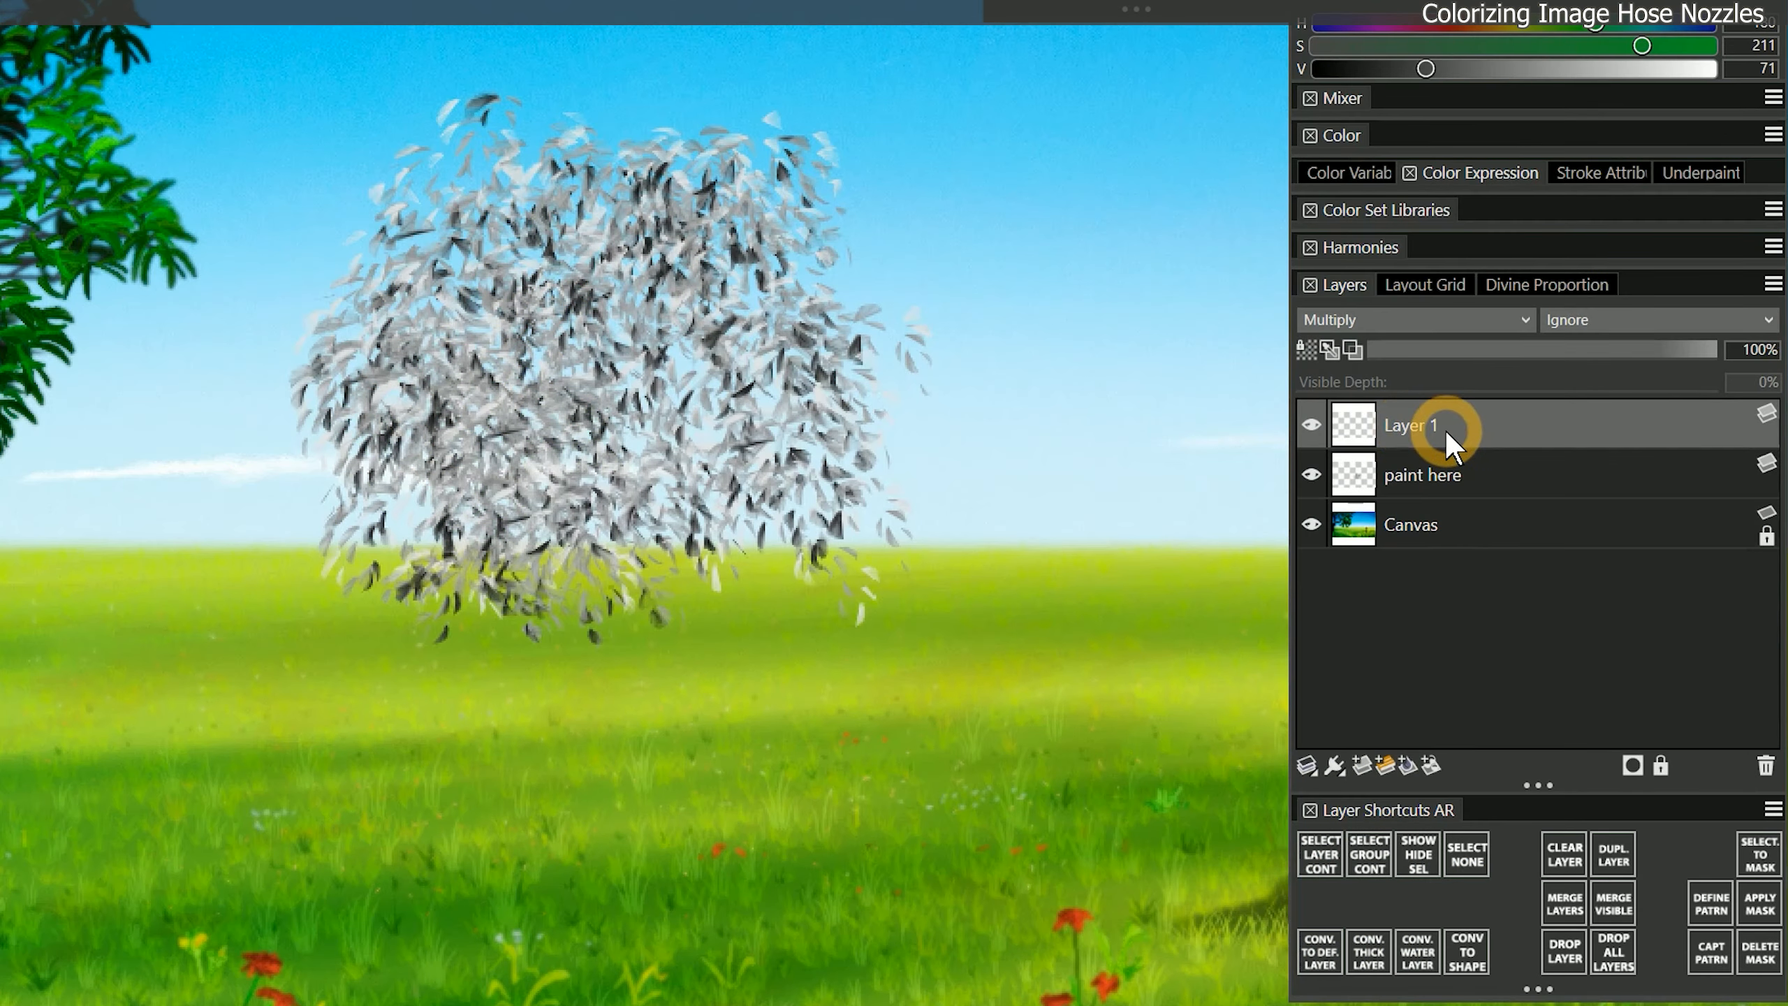
left_click(1411, 476)
right_click(1412, 478)
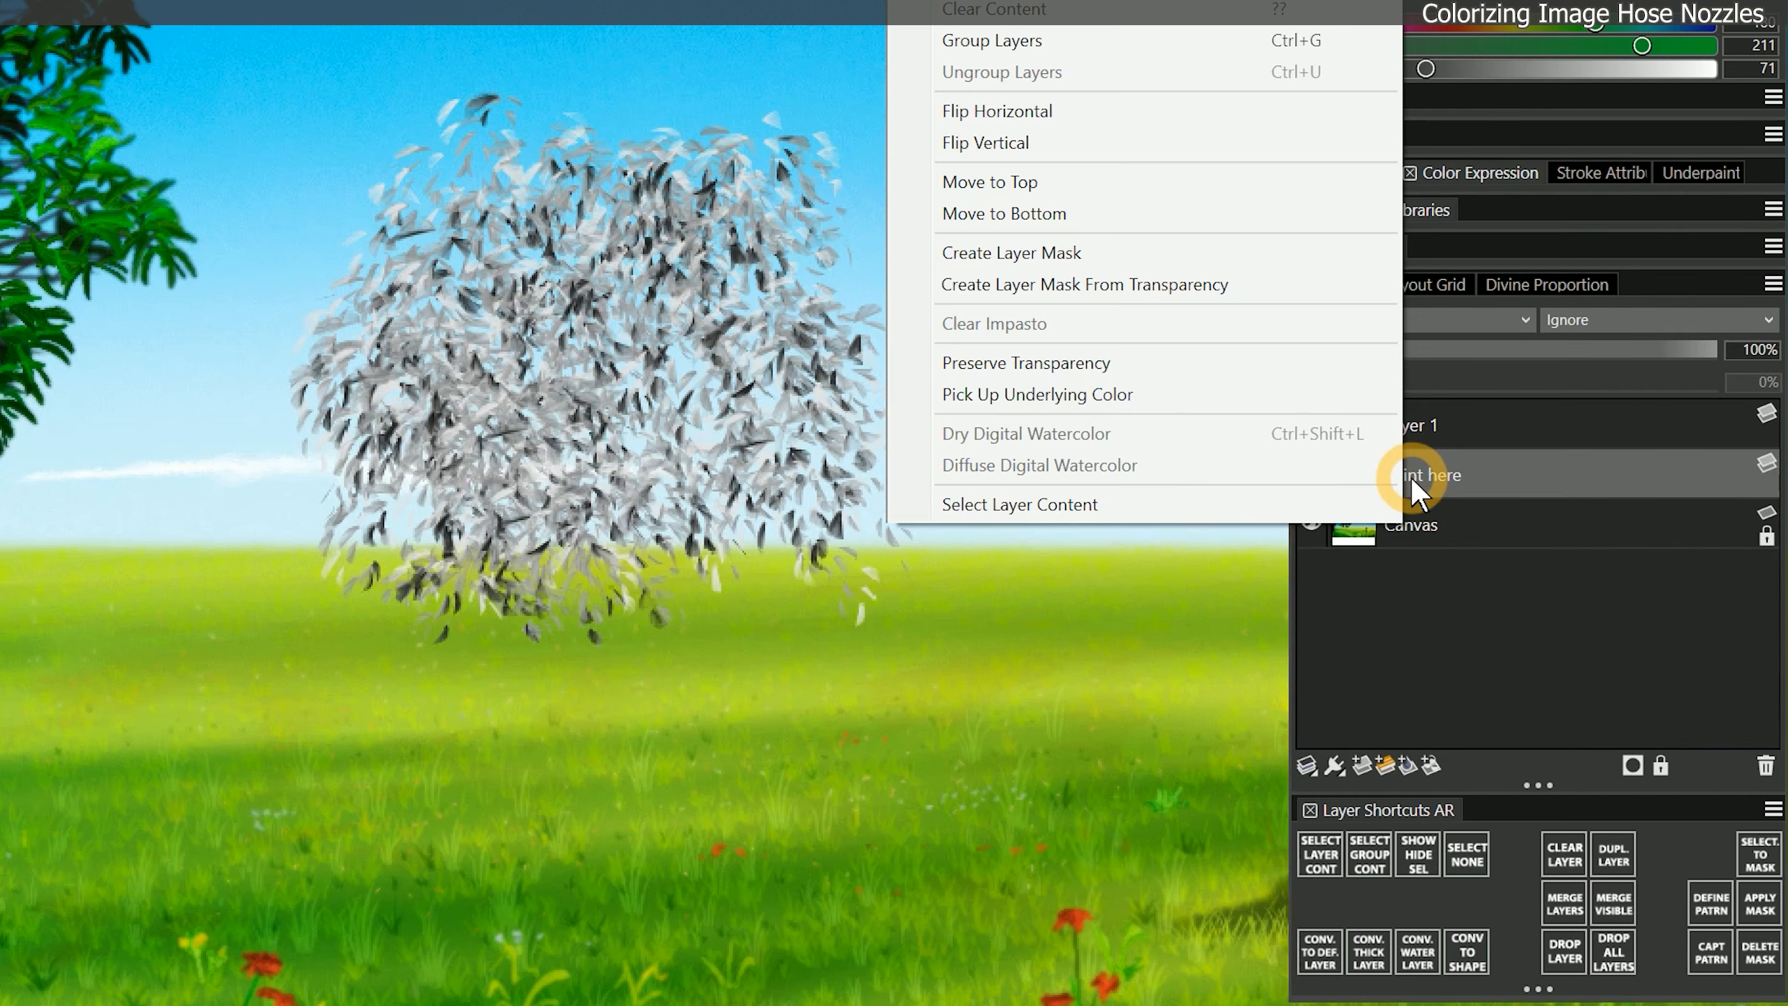
left_click(1254, 508)
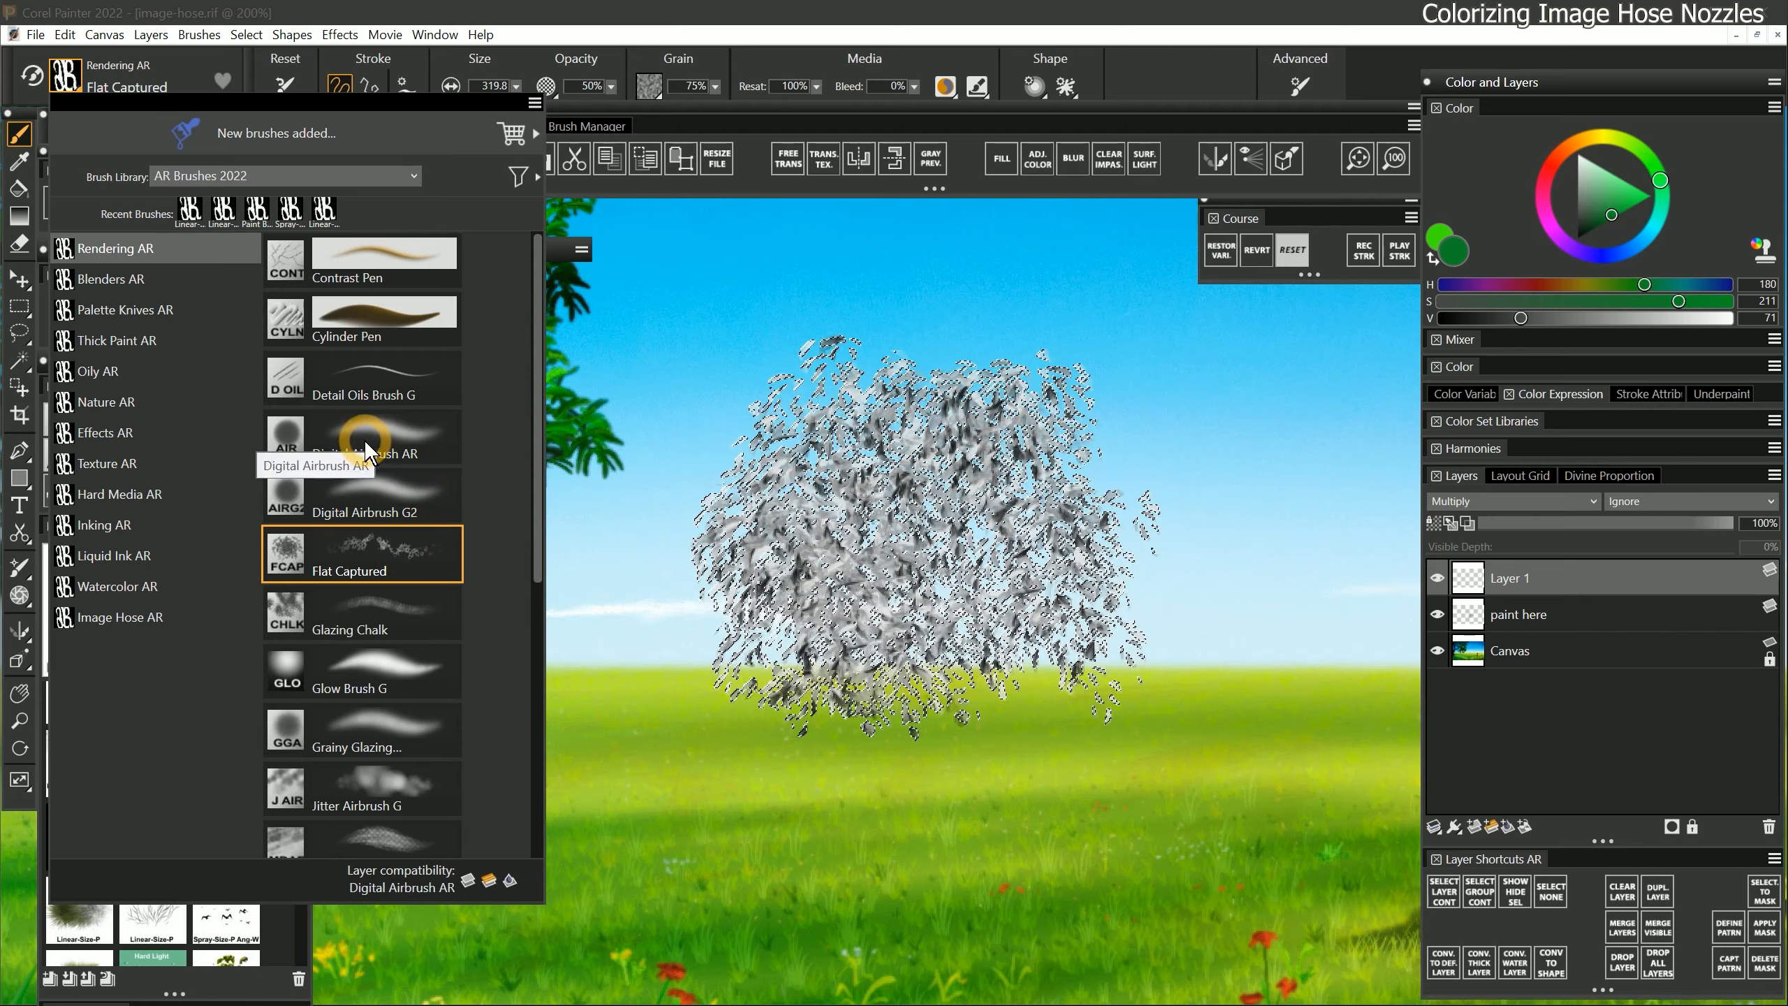
Tint the selected leaves on Layer 1 with Digital Airbrush AR in reddish brown (H 94, S 211, V 71) and toggle the layer's visibility to compare
left_click(369, 444)
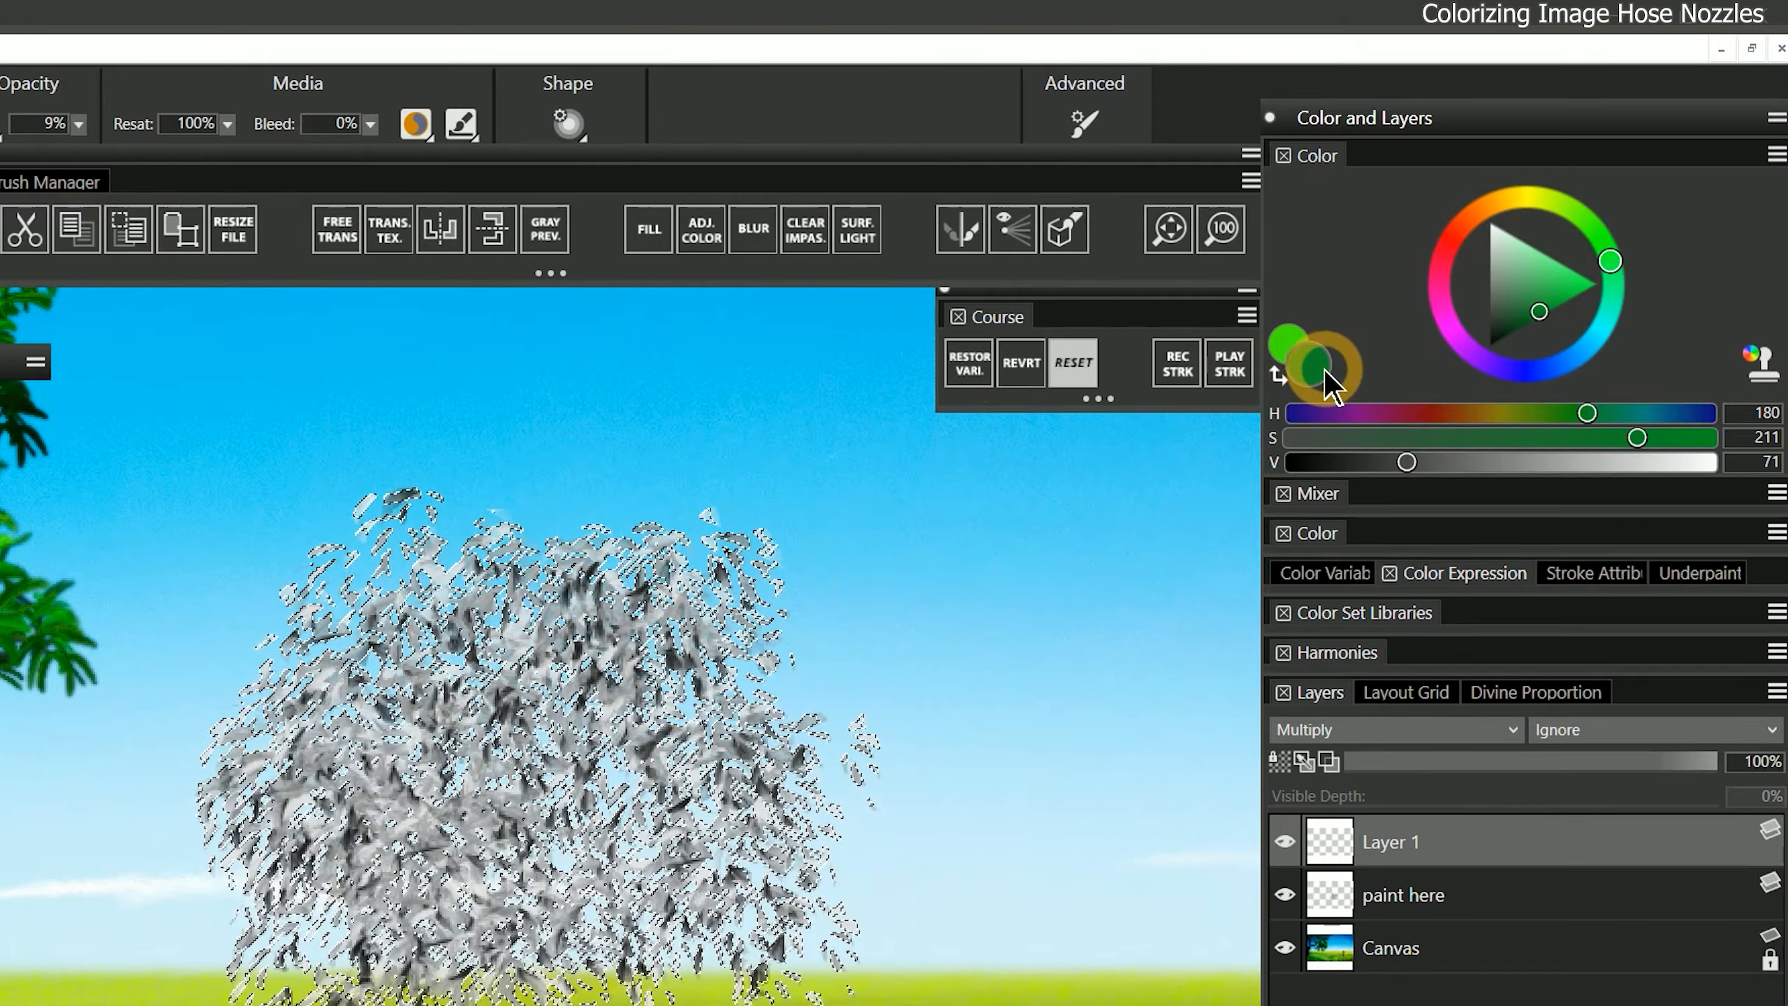
left_click(1462, 226)
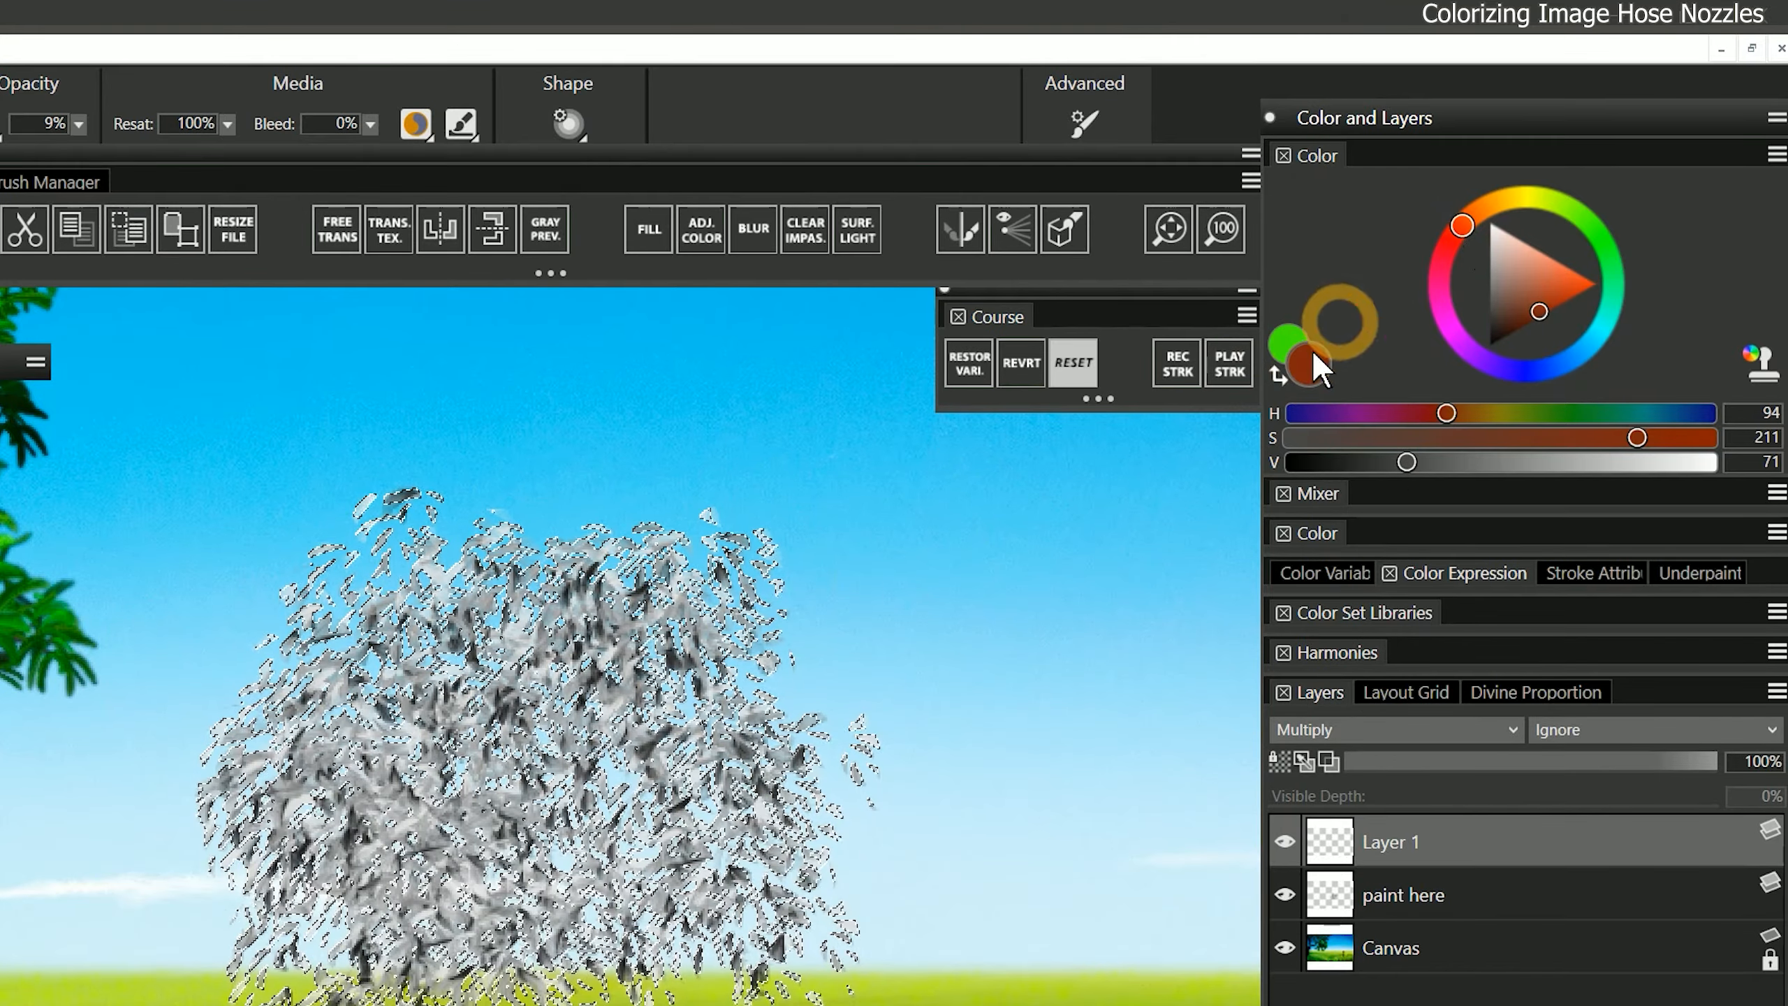
left_click_drag(423, 706, 419, 950)
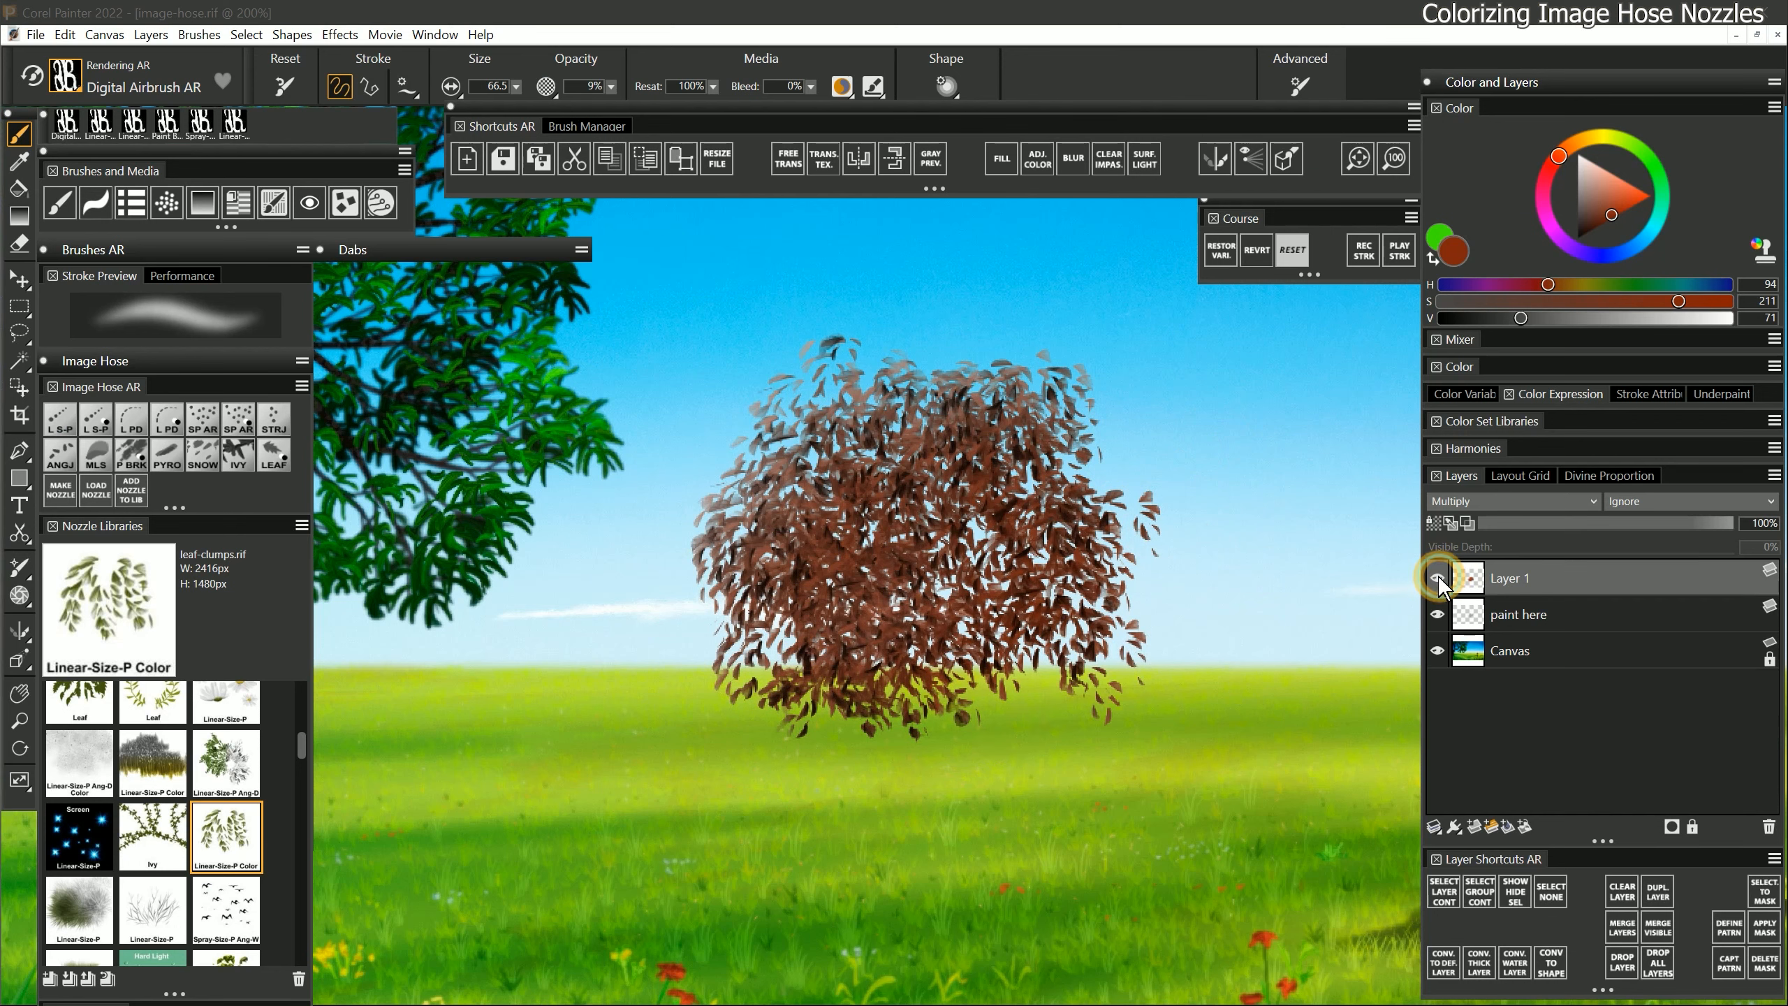
left_click(1437, 577)
left_click(1439, 576)
left_click(1439, 576)
left_click(1439, 577)
Airbrush golden brown (H 121, S 211, V 71) over the upper leaves on Layer 1 and set its composite method to Color Burn
left_click(1593, 137)
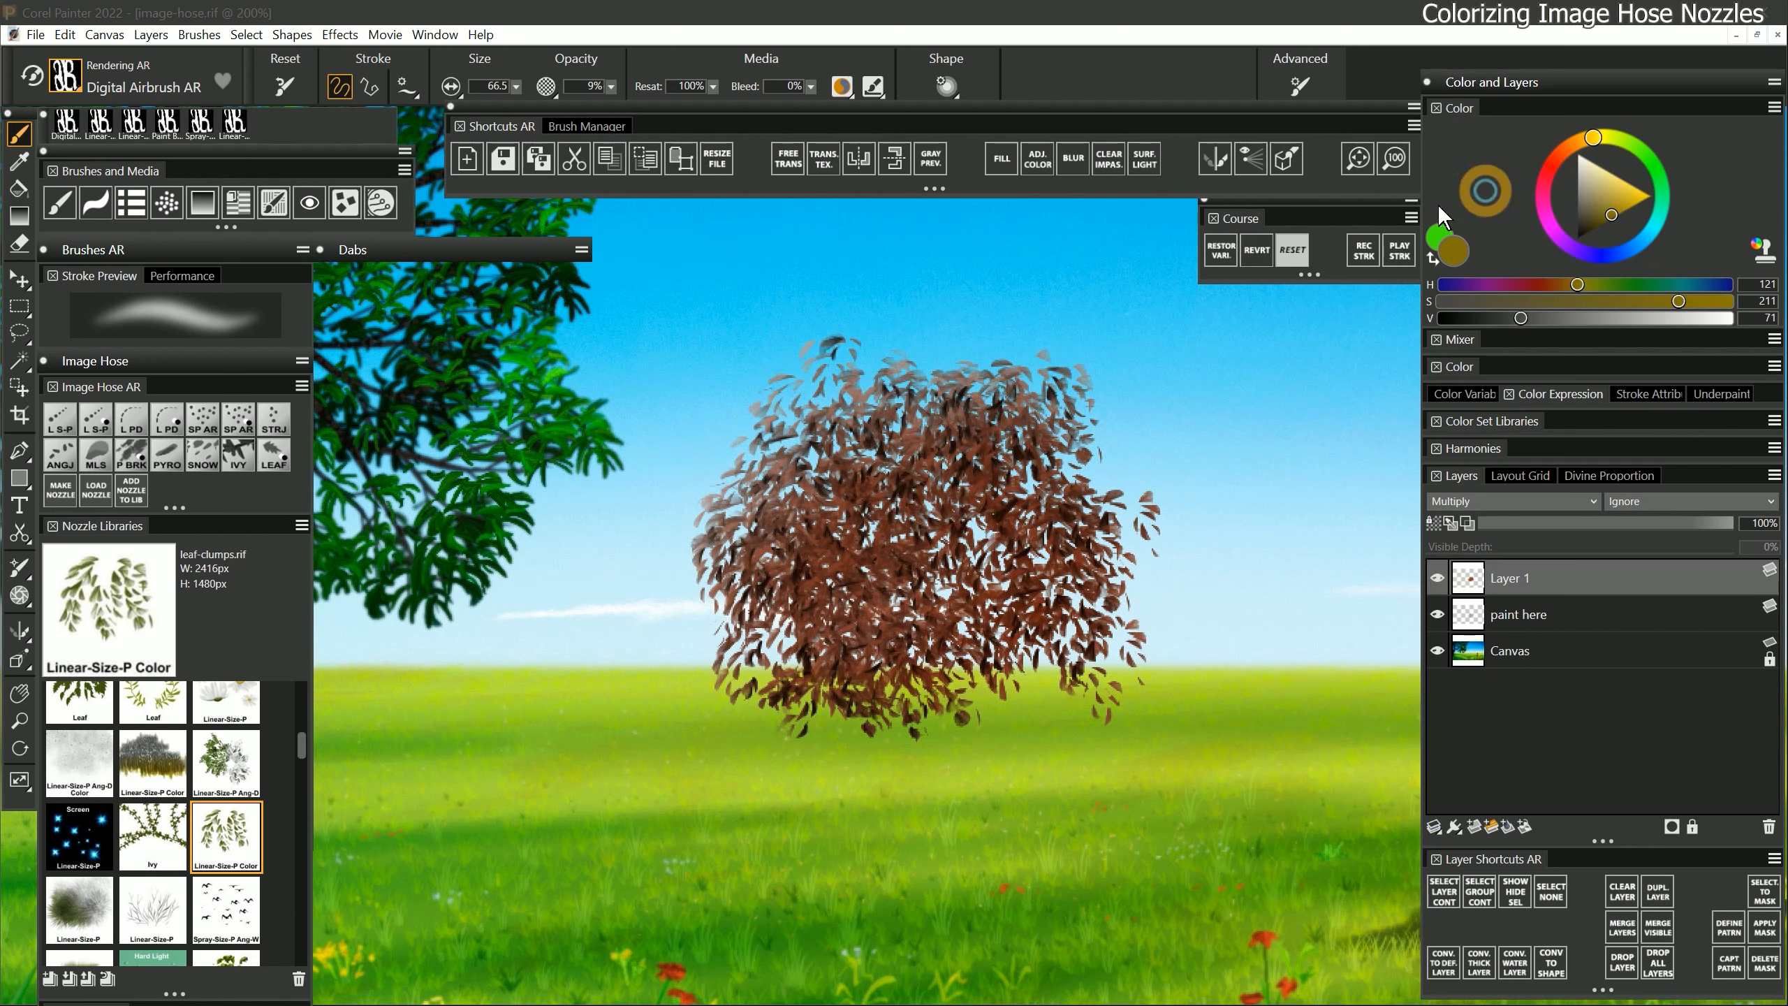
left_click_drag(1014, 457, 756, 415)
left_click_drag(1568, 520, 1628, 525)
left_click(1508, 501)
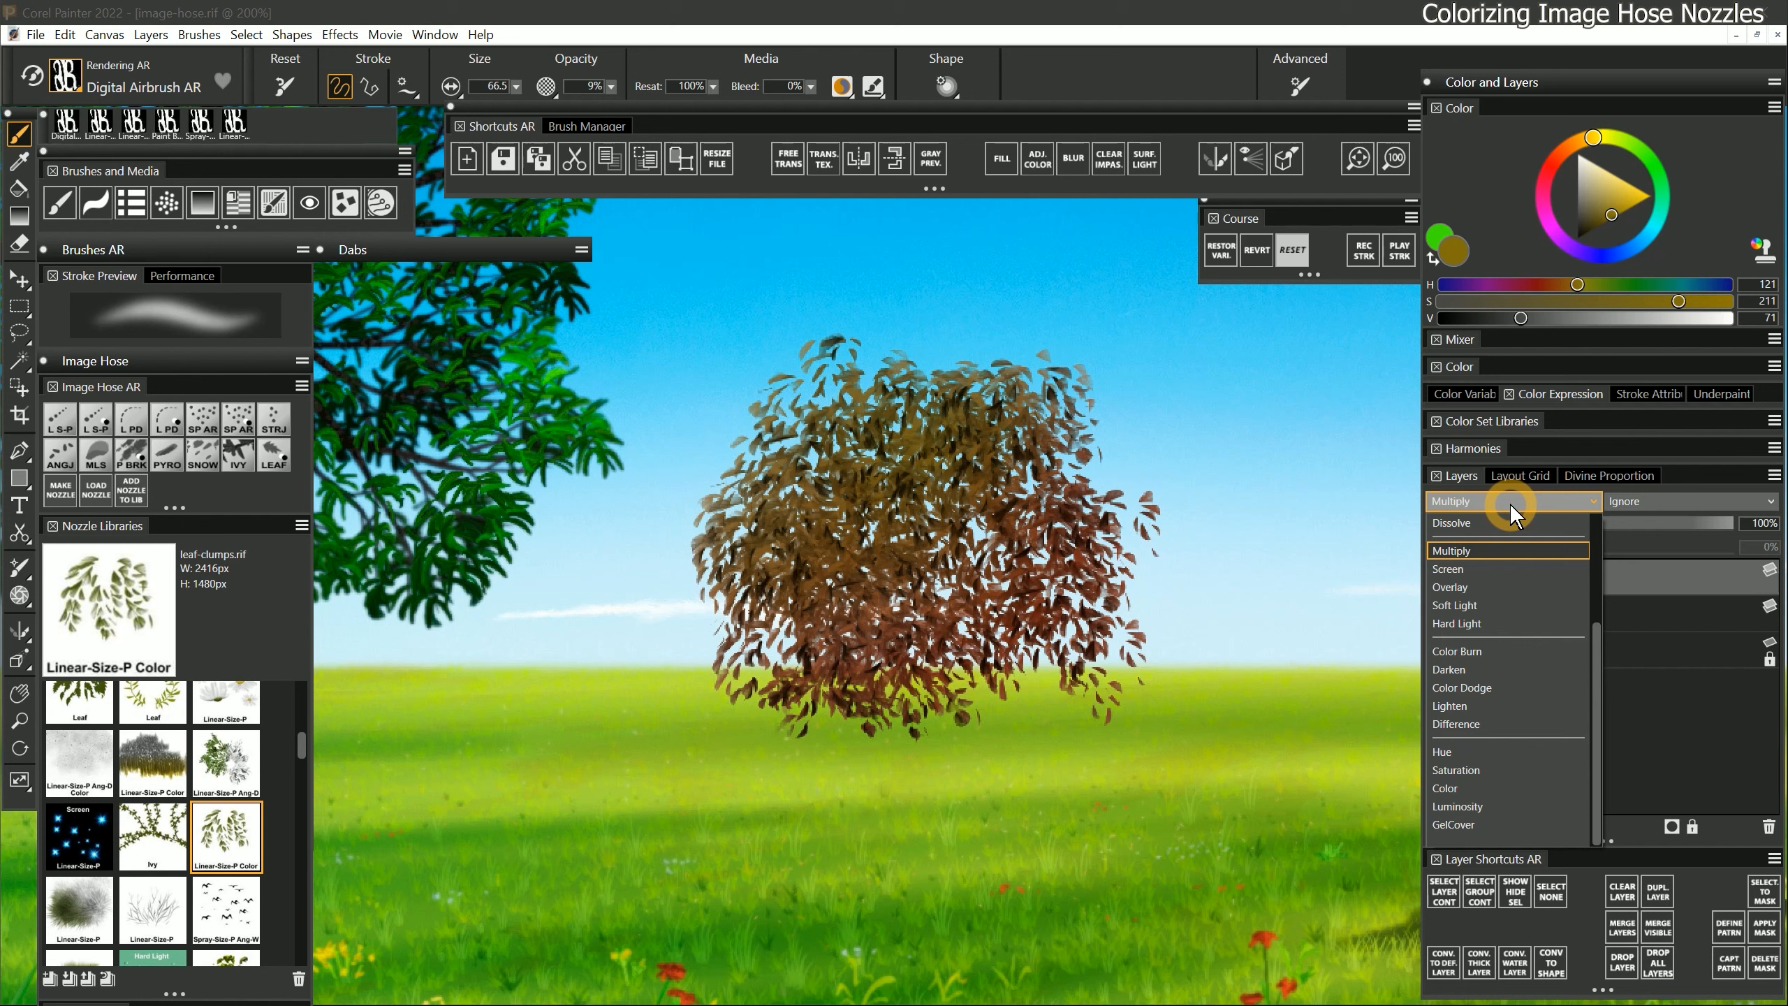
left_click(1475, 644)
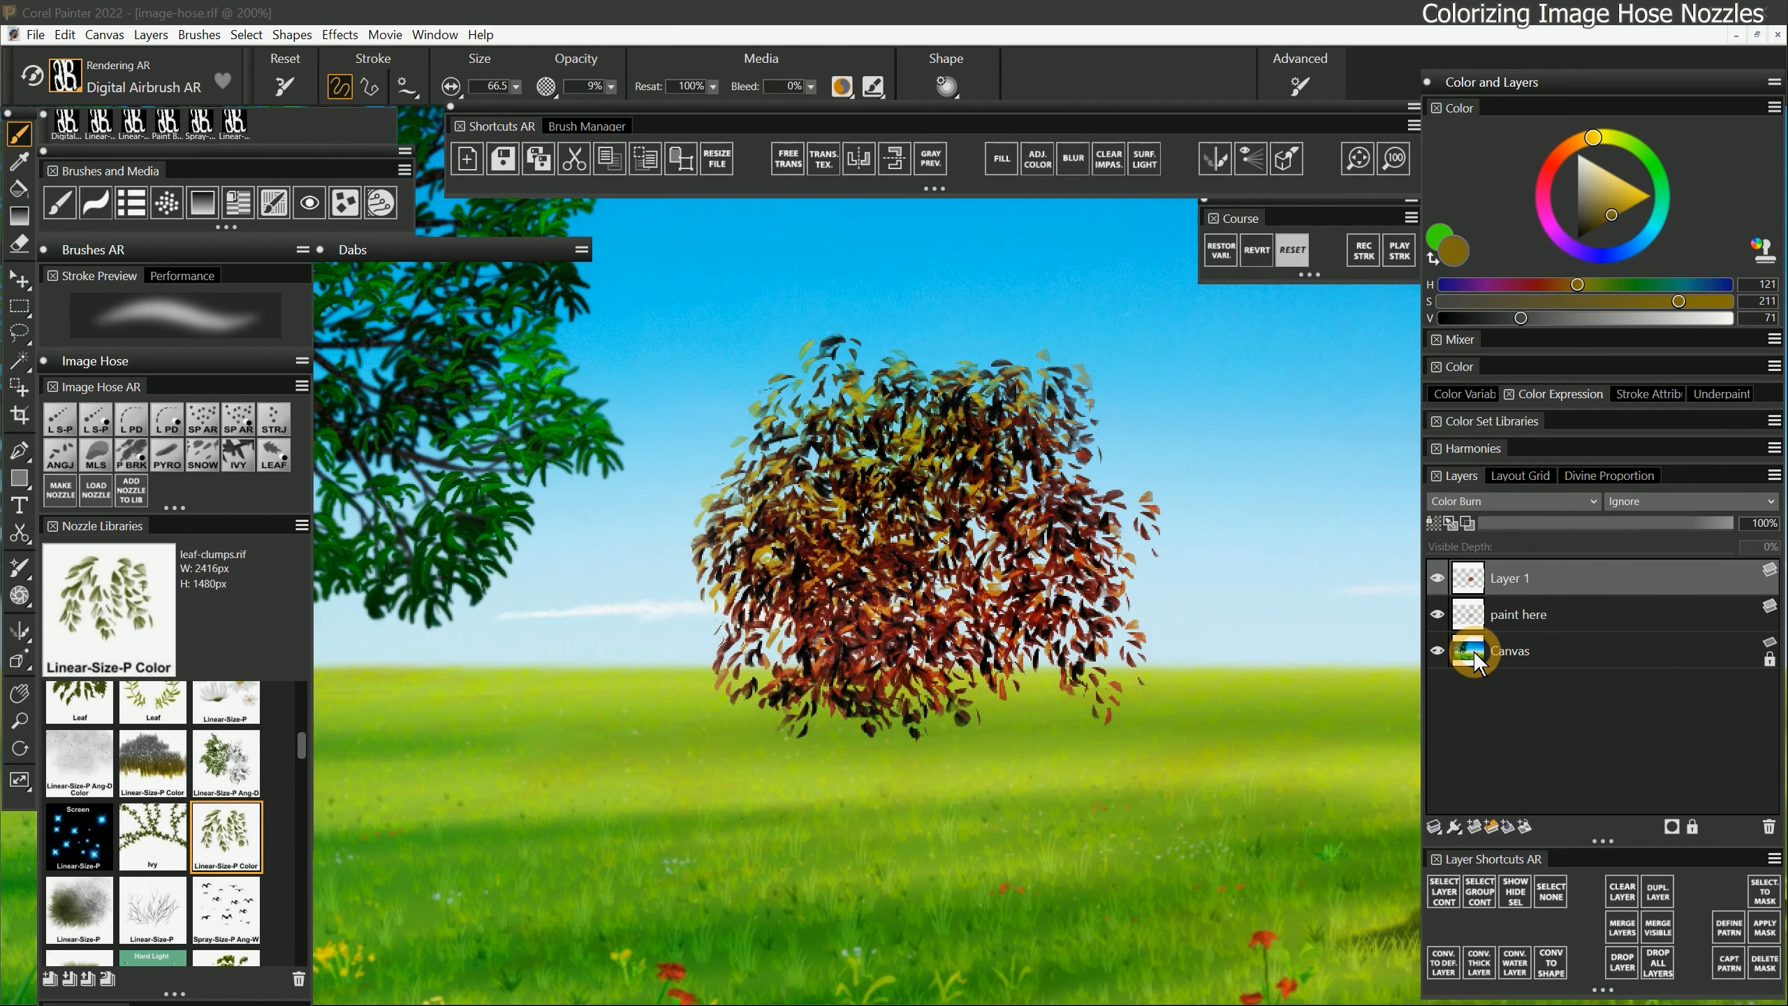